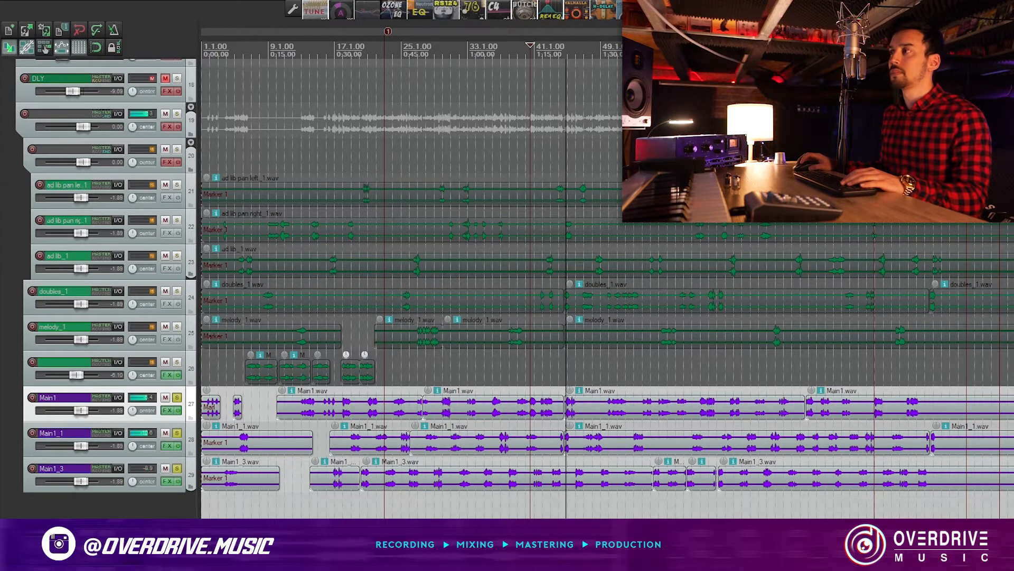
- Stop playback, open the FX chain of the vocal folder track 19 and enable the TR5 Black 76 compressor
{"action": "key", "text": "space"}
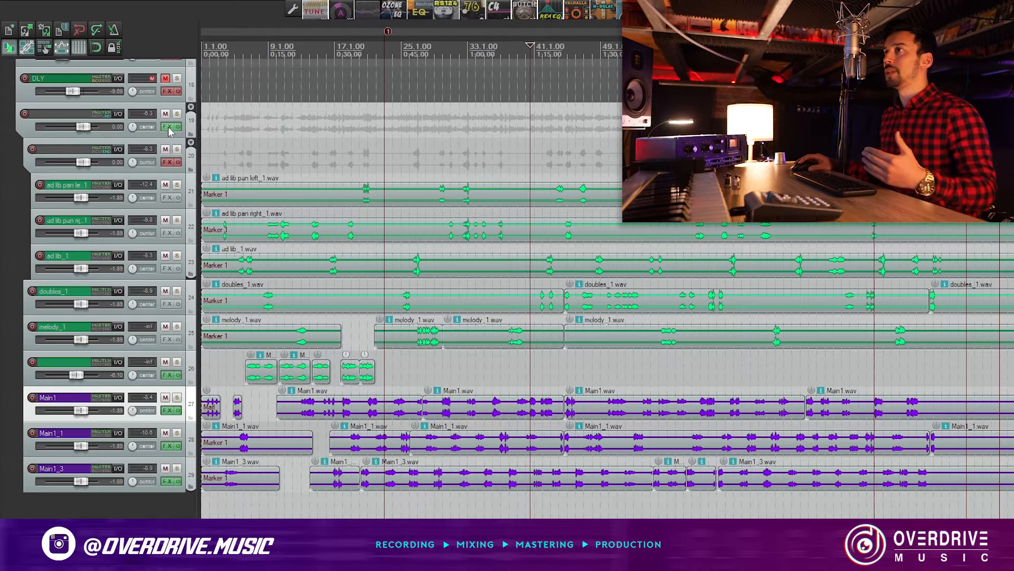
{"action": "left_click", "coordinate": [60, 117]}
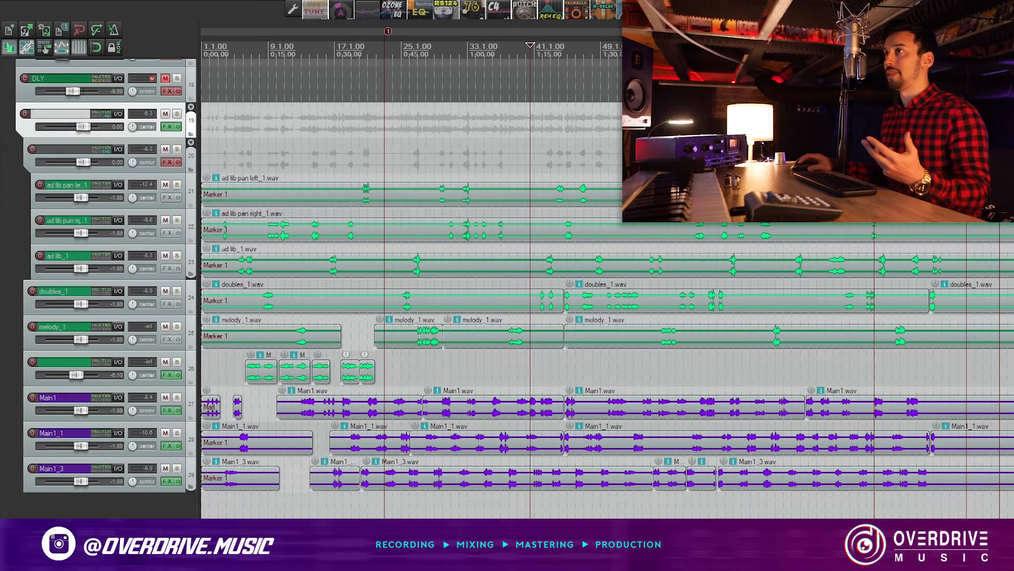
{"action": "left_click", "coordinate": [173, 129]}
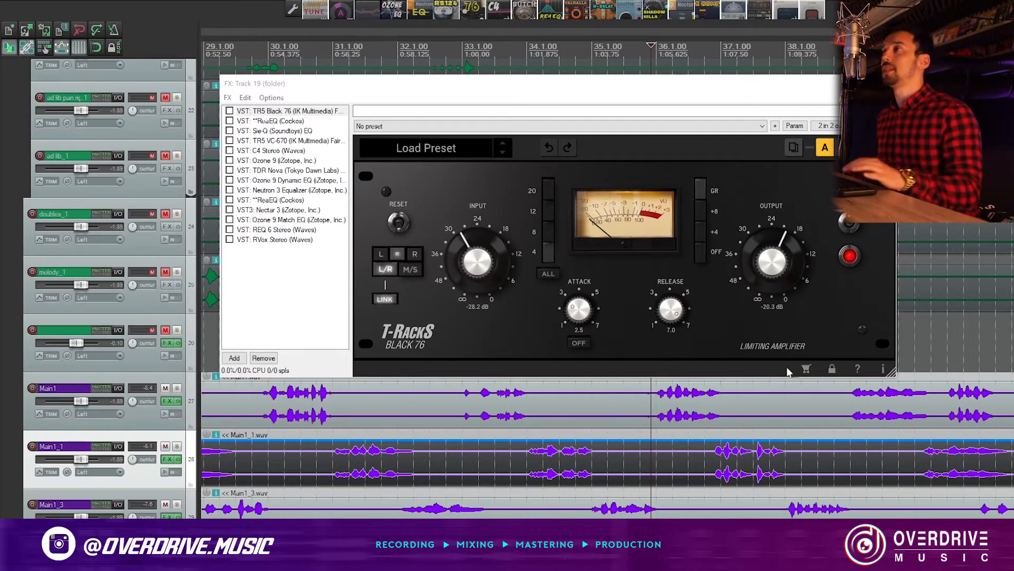
{"action": "left_click", "coordinate": [231, 112]}
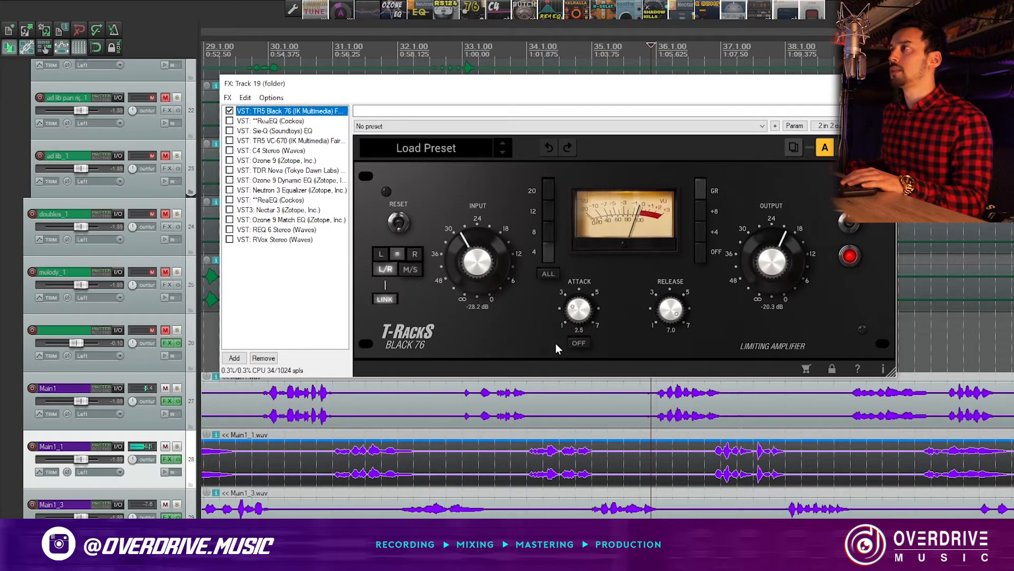
- Play the main vocals through the Black 76 from just before measure 37 to audition the compression
{"action": "key", "text": "space"}
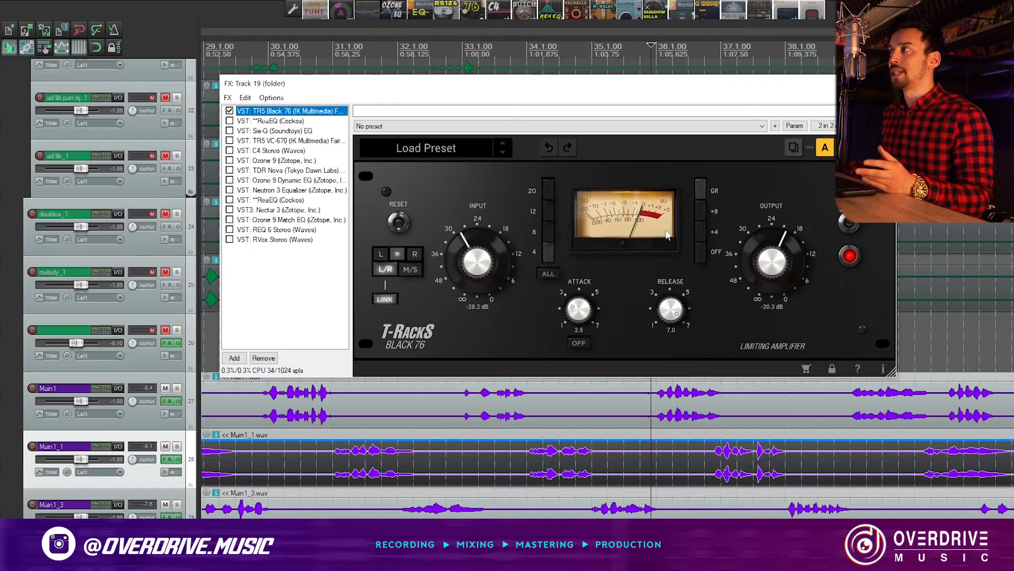
{"action": "left_click", "coordinate": [714, 432]}
{"action": "key", "text": "space"}
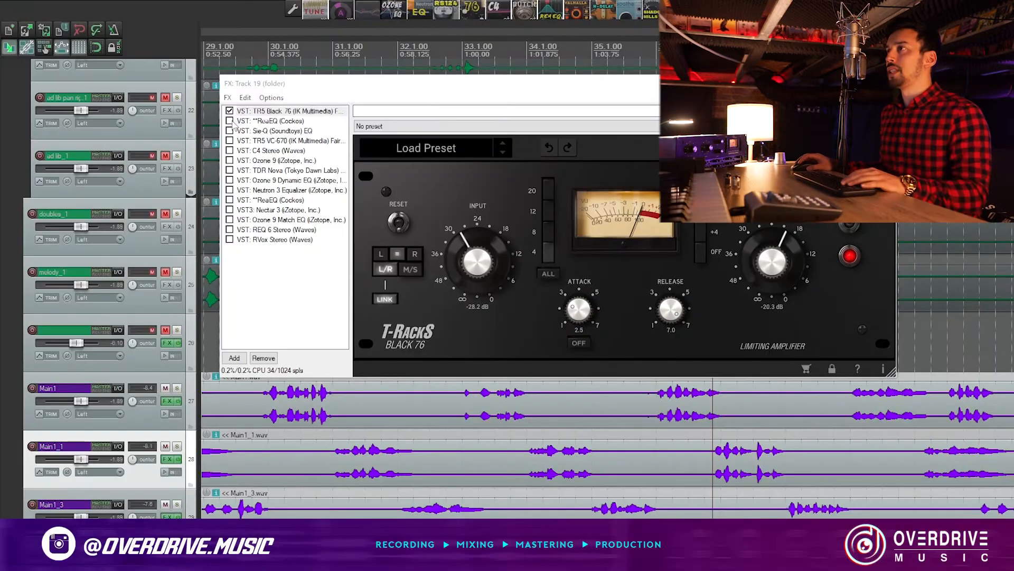
- Enable ReaEQ on the folder track, open it and check the settings of its two low shelf bands
{"action": "left_click", "coordinate": [270, 121]}
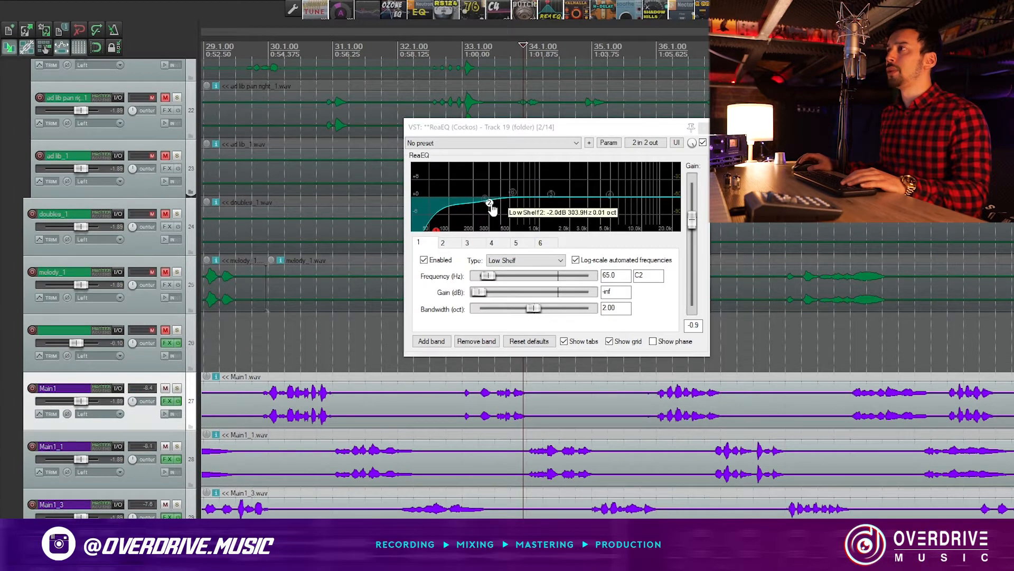
{"action": "left_click", "coordinate": [490, 205]}
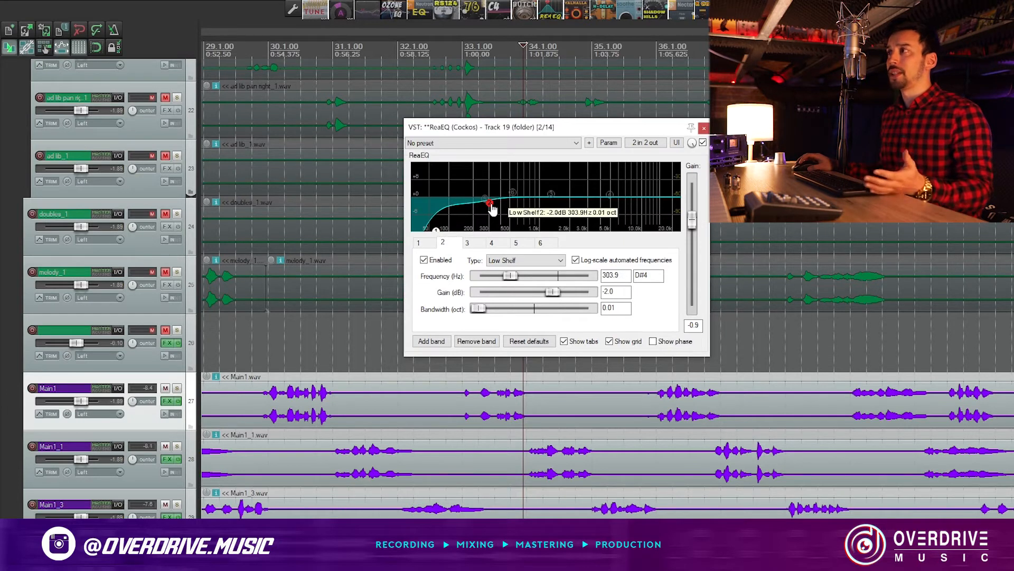
{"action": "left_click", "coordinate": [436, 232]}
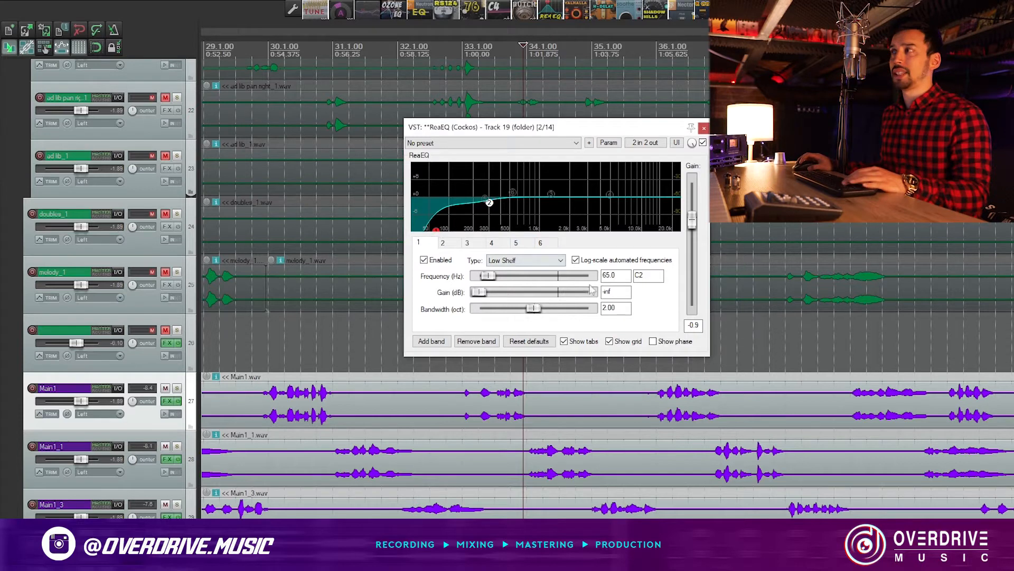
{"action": "mouse_move", "coordinate": [436, 233]}
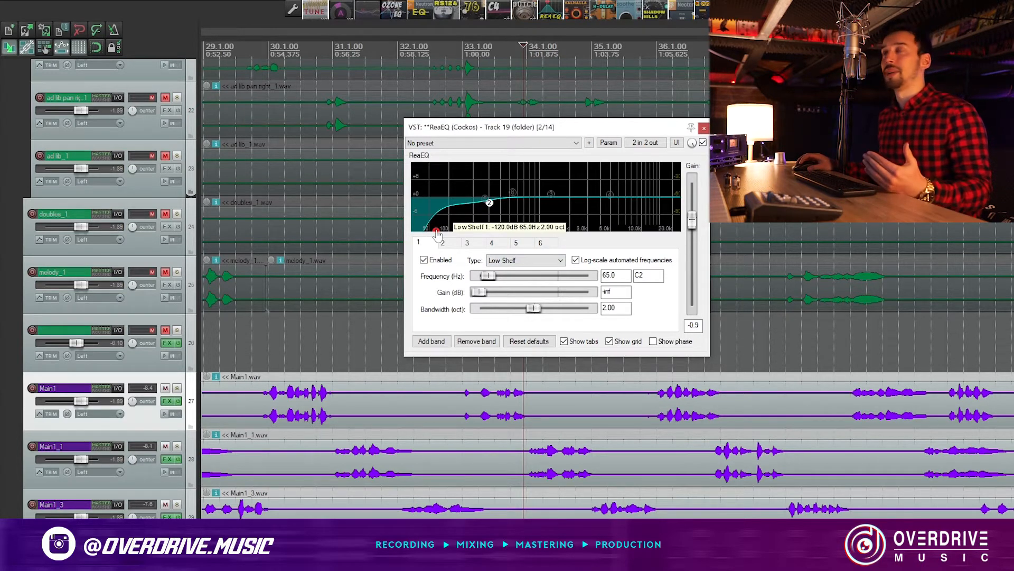
{"action": "mouse_move", "coordinate": [437, 233]}
{"action": "left_mouse_down"}
{"action": "mouse_move", "coordinate": [453, 243]}
{"action": "mouse_move", "coordinate": [437, 248]}
{"action": "left_mouse_up"}
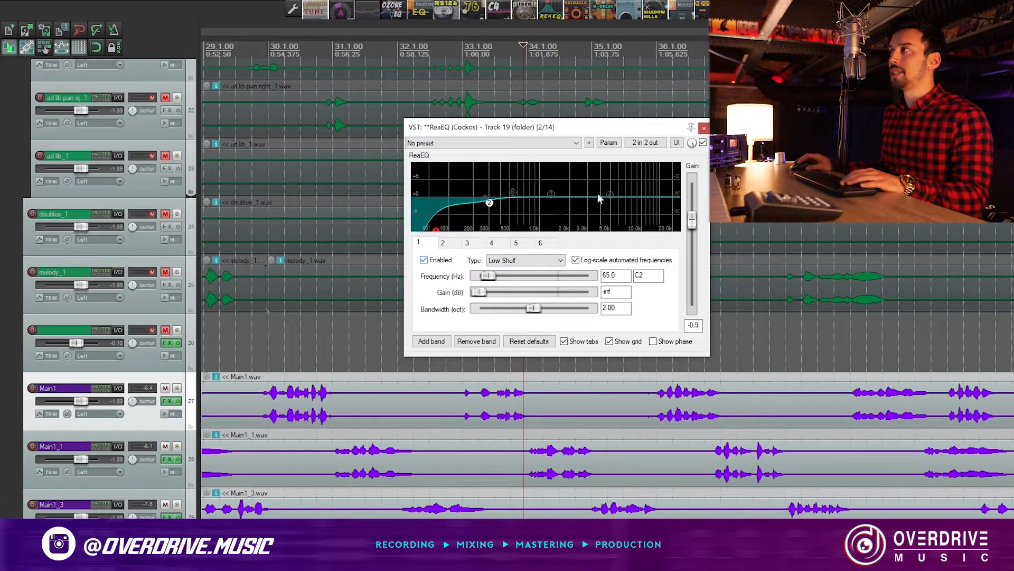
- Play the vocals and compare the sound with ReaEQ bypassed and active
{"action": "key", "text": "space"}
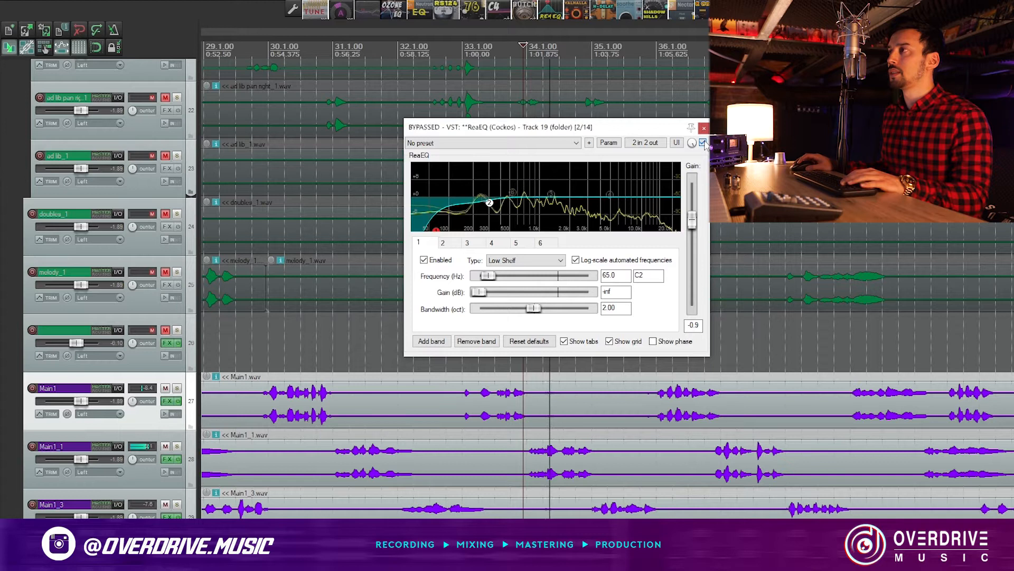
{"action": "left_click", "coordinate": [703, 143]}
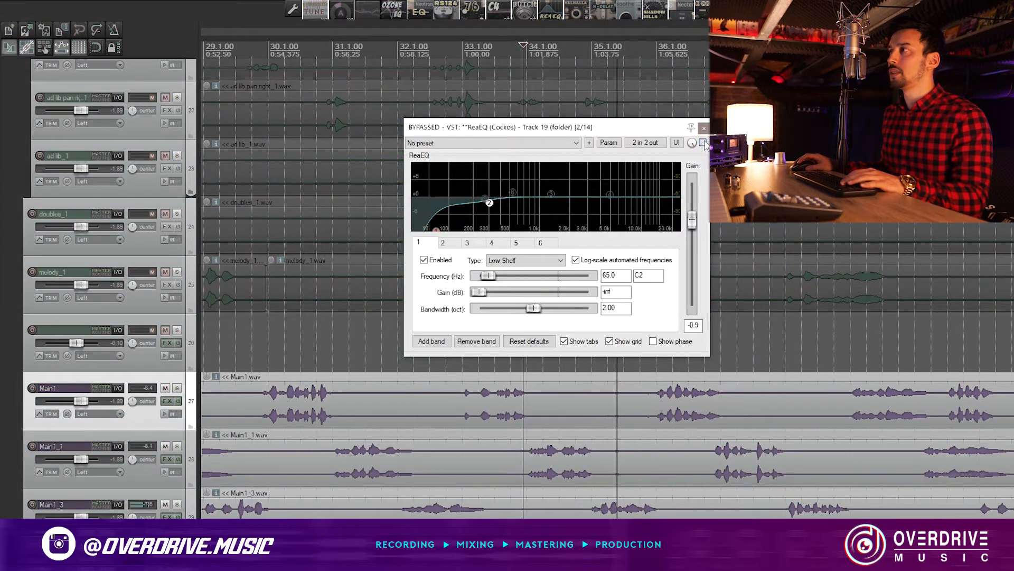
{"action": "left_click", "coordinate": [703, 143]}
{"action": "key", "text": "space"}
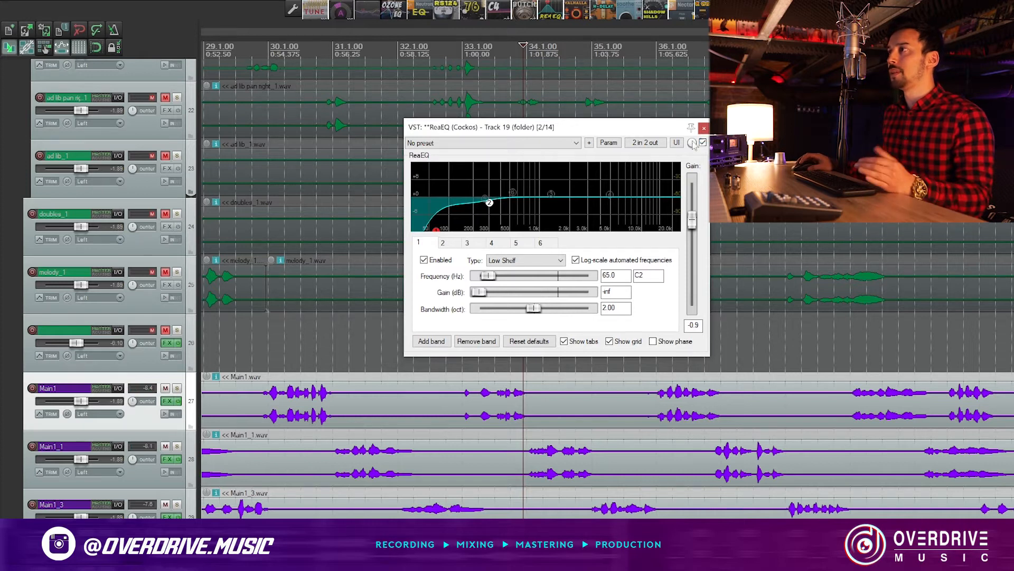
- Fine-tune the gain of ReaEQ's second low shelf band while the vocals play
{"action": "left_click", "coordinate": [491, 204]}
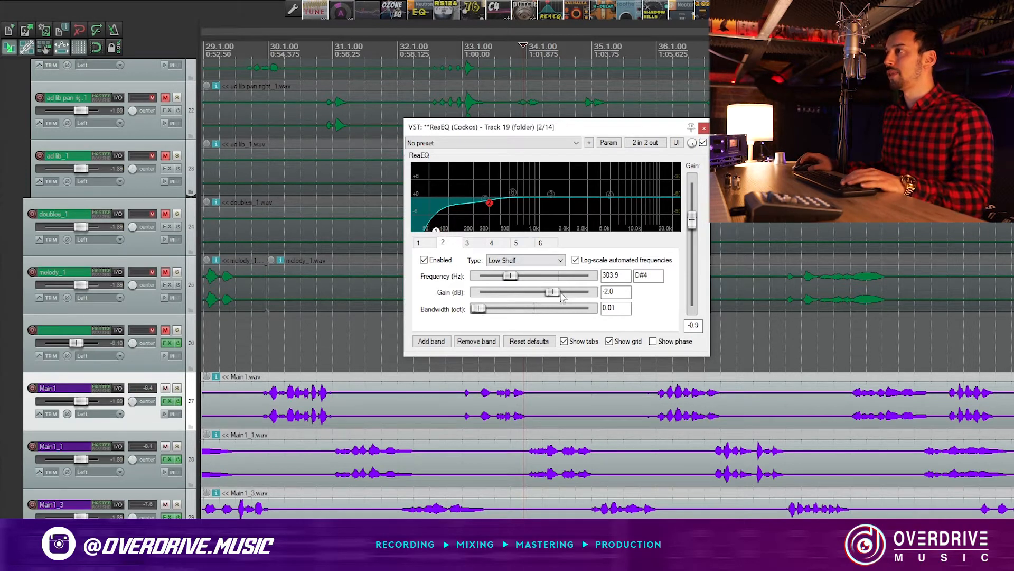
{"action": "key", "text": "space"}
{"action": "mouse_move", "coordinate": [552, 294]}
{"action": "left_mouse_down"}
{"action": "mouse_move", "coordinate": [582, 297]}
{"action": "mouse_move", "coordinate": [550, 297]}
{"action": "left_mouse_up"}
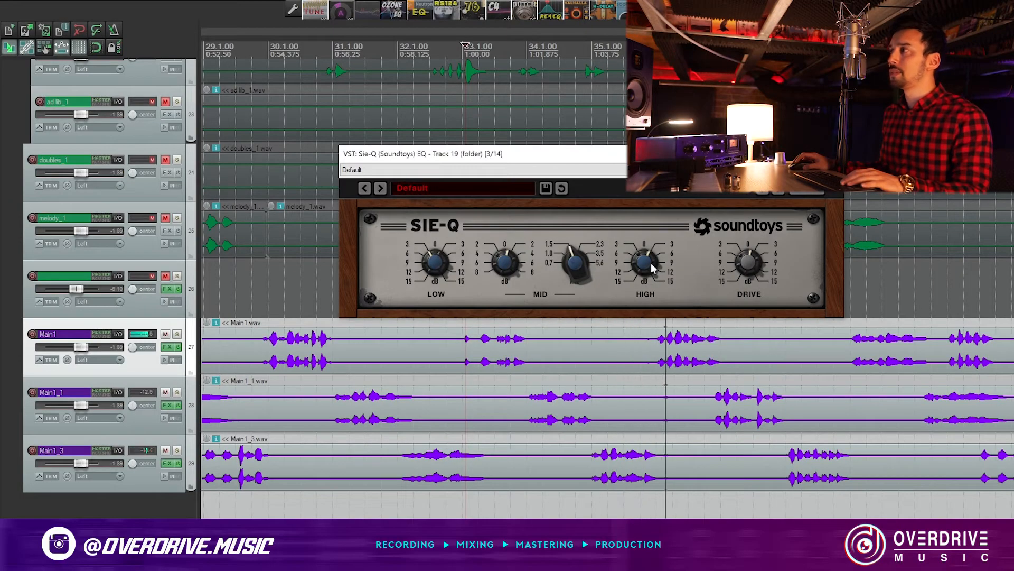
- Fine-tune the High and Mid gains of the Sie-Q EQ on the folder track while auditioning the vocals
{"action": "mouse_move", "coordinate": [651, 262]}
{"action": "left_mouse_down"}
{"action": "mouse_move", "coordinate": [658, 220]}
{"action": "mouse_move", "coordinate": [652, 264]}
{"action": "left_mouse_up"}
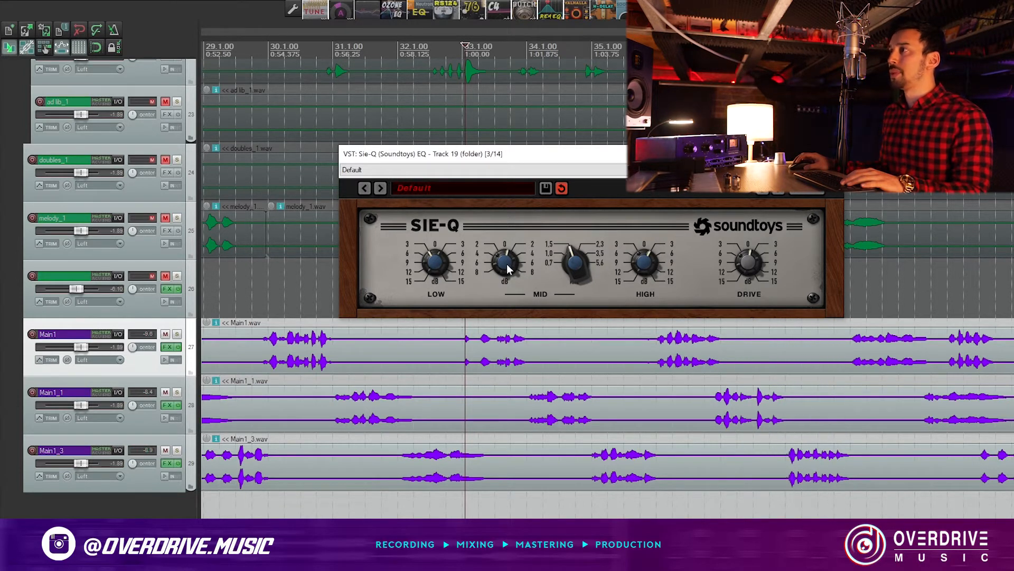
{"action": "key", "text": "space"}
{"action": "left_click_drag", "start_coordinate": [505, 263], "coordinate": [508, 242]}
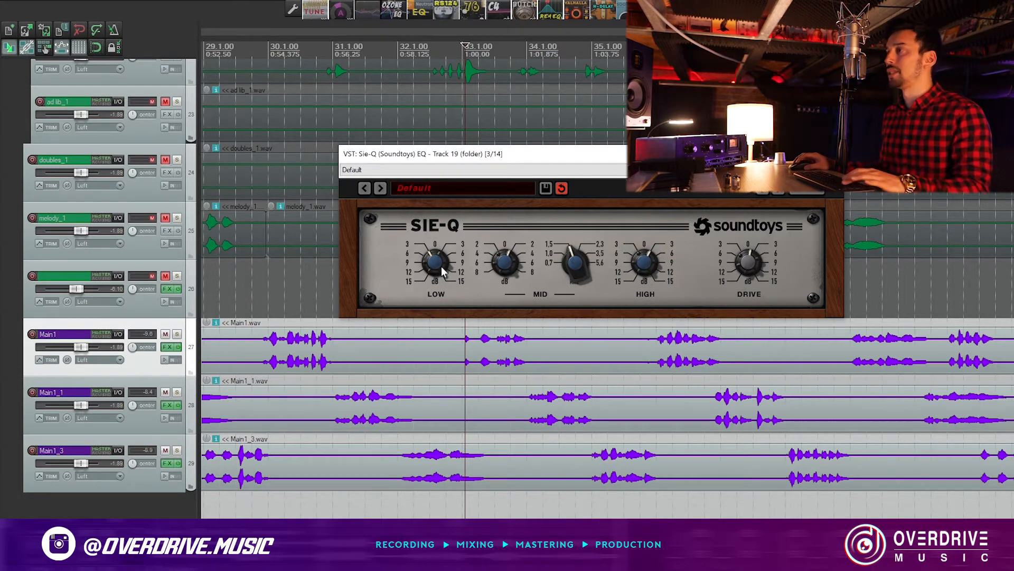
{"action": "key", "text": "space"}
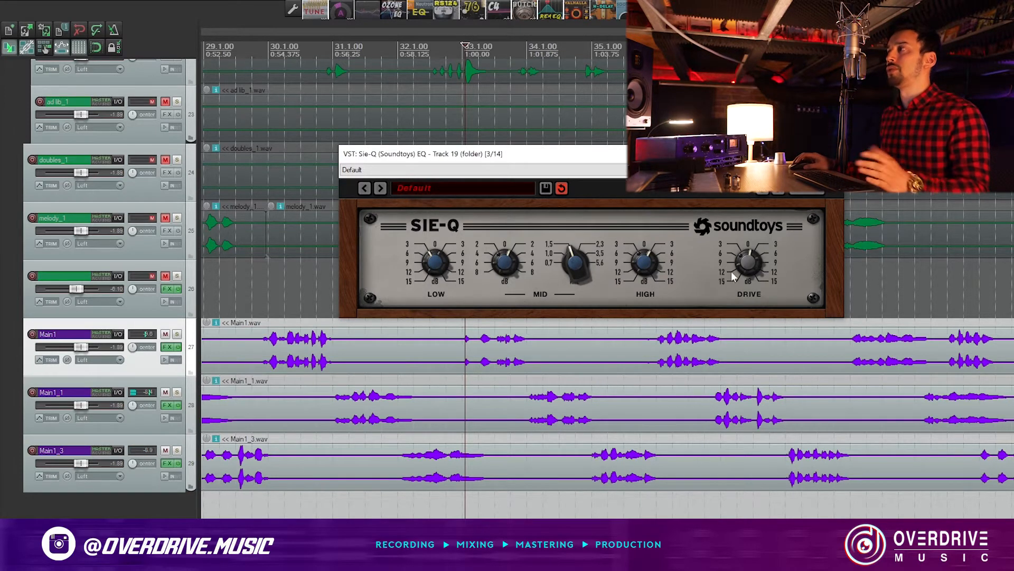
{"action": "key", "text": "space"}
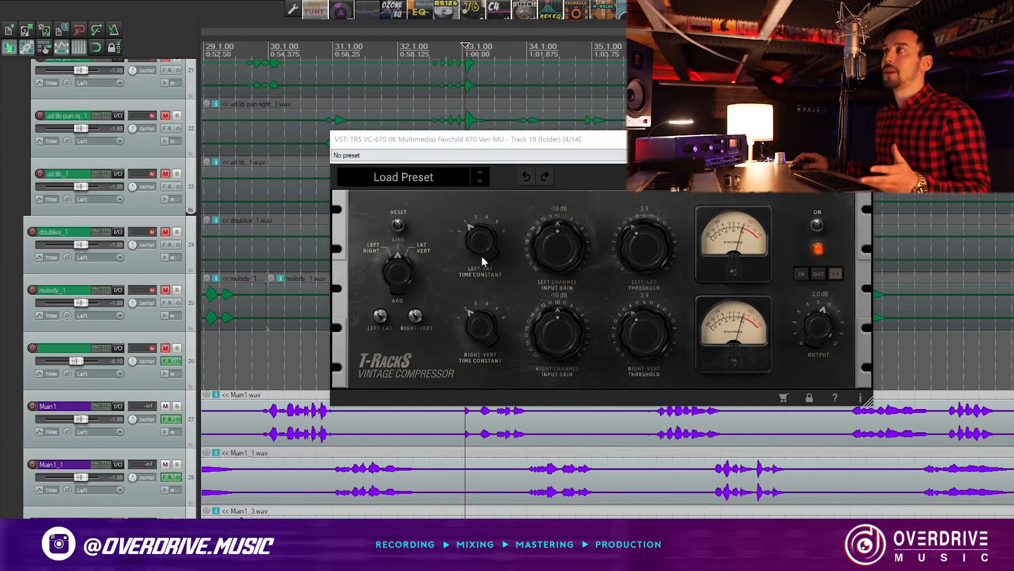
- Test the left time constant on the VC-670 compressor and audition the main vocals between measures 35 and 36
{"action": "left_click_drag", "start_coordinate": [472, 246], "coordinate": [476, 270]}
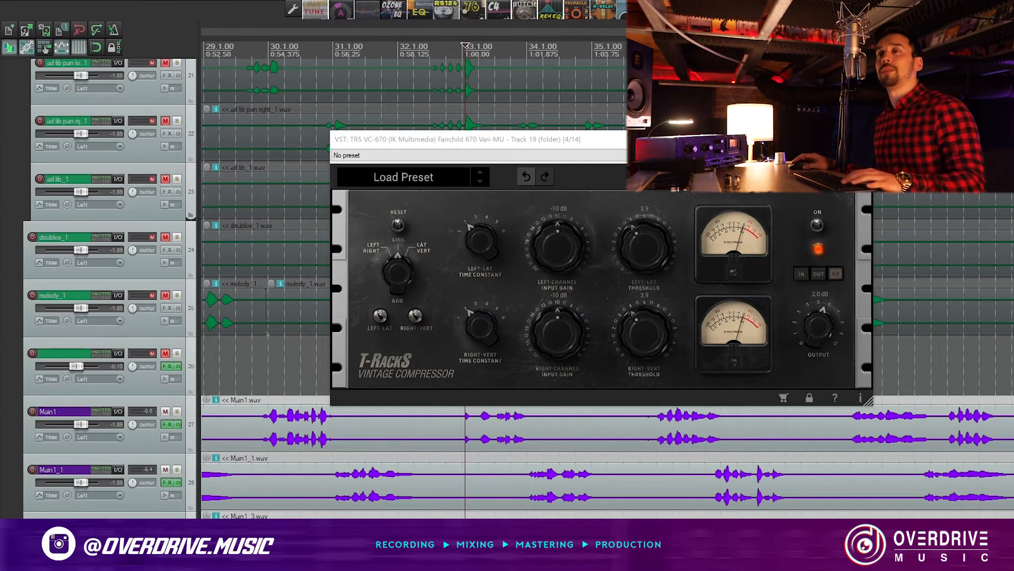
{"action": "left_click", "coordinate": [655, 446]}
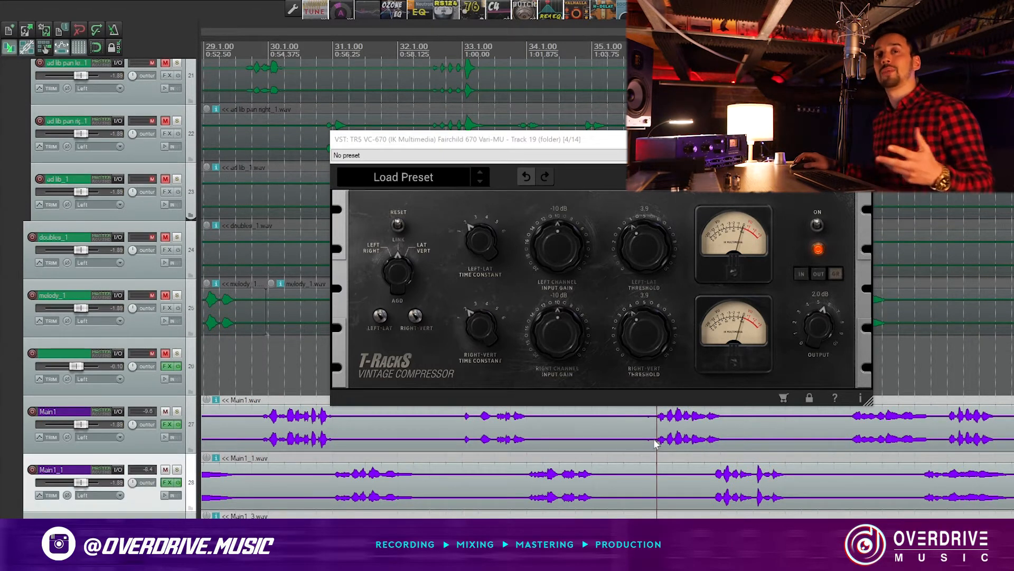
{"action": "key", "text": "space"}
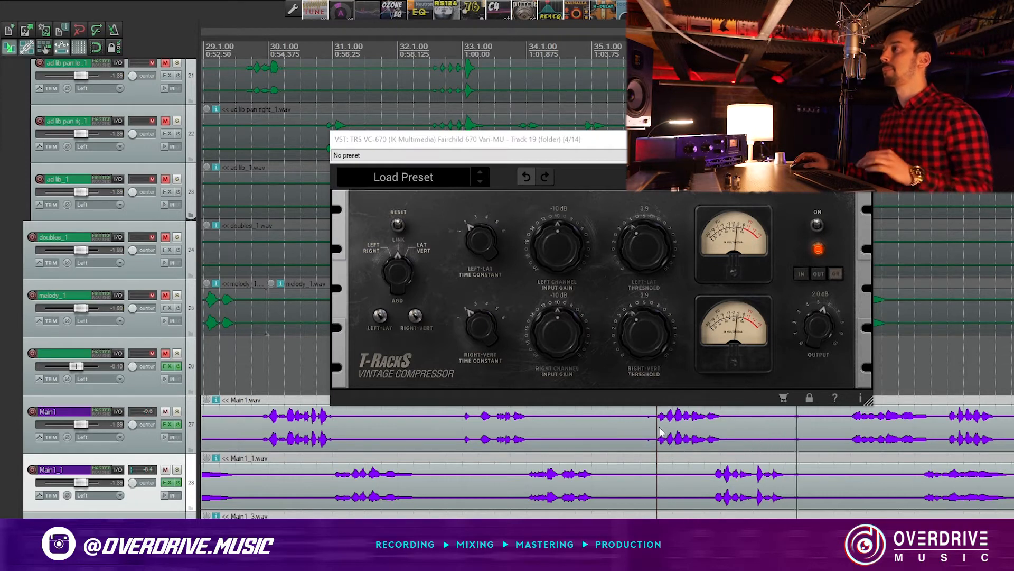
{"action": "key", "text": "space"}
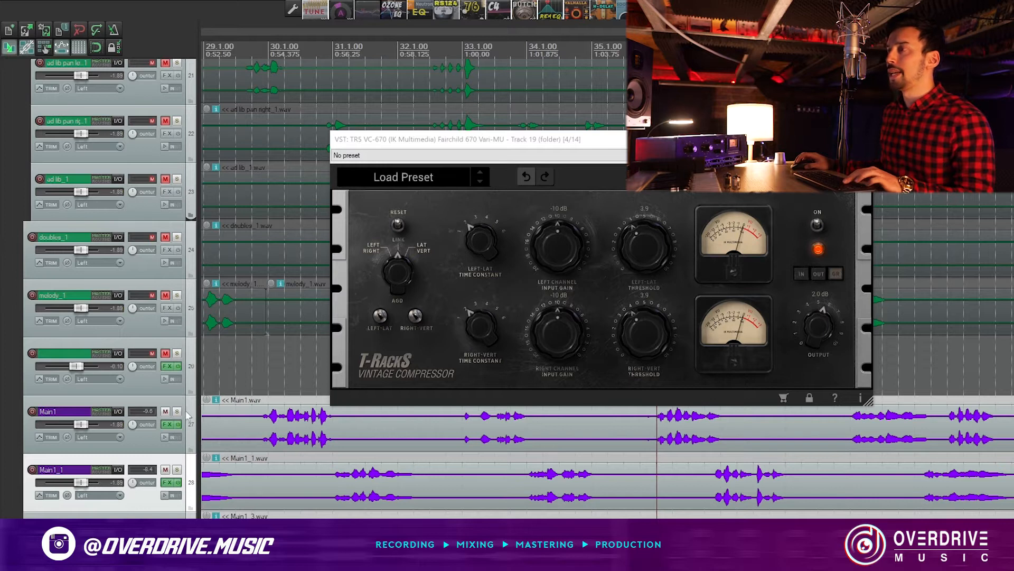
{"action": "key", "text": "space"}
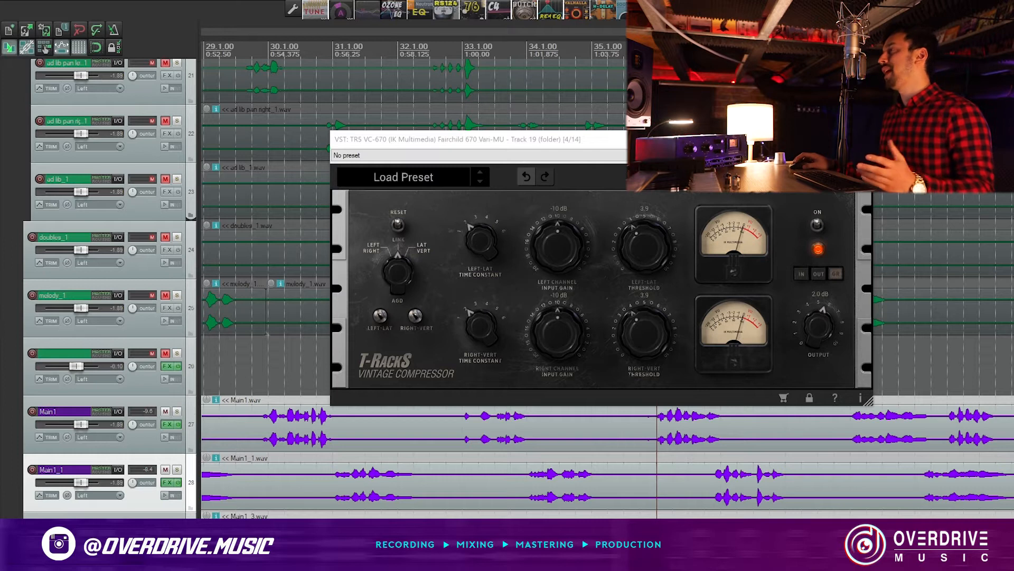
- Open the C4 multiband processor on the folder track and play the vocals from about measure 33
{"action": "scroll", "coordinate": [376, 362], "scroll_direction": "up", "scroll_amount": 14}
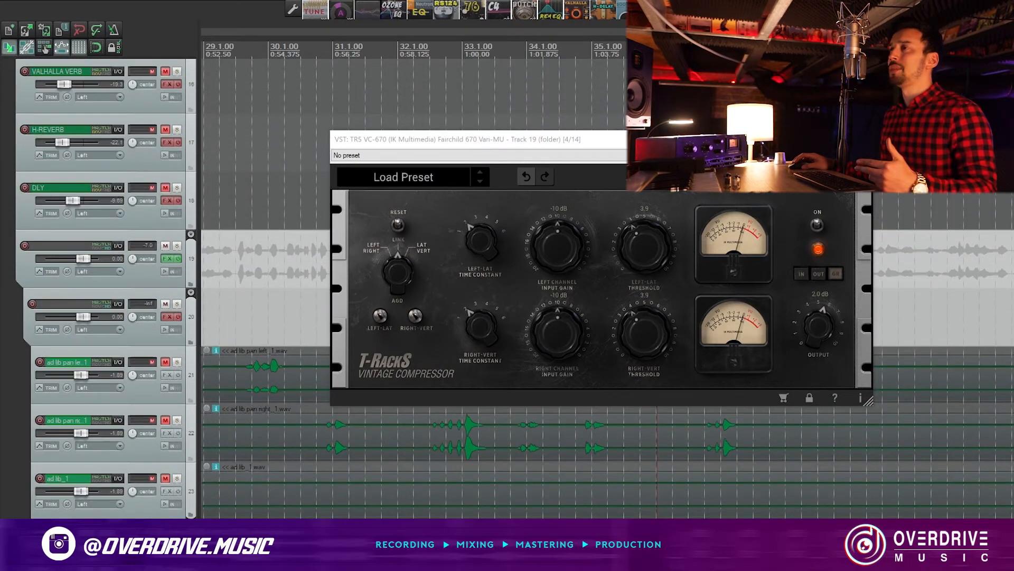
{"action": "scroll", "coordinate": [376, 361], "scroll_direction": "down", "scroll_amount": 1}
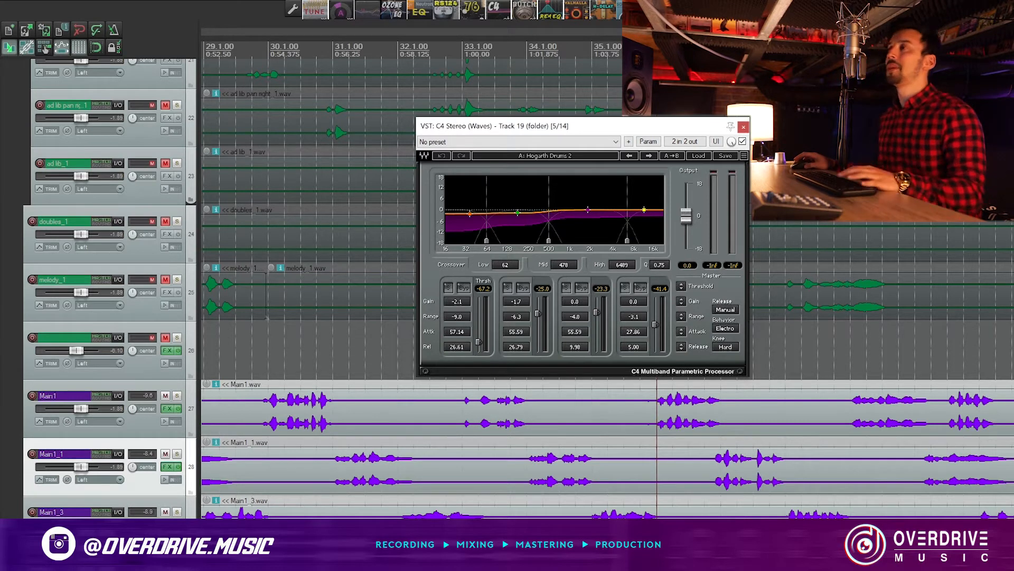
{"action": "left_click", "coordinate": [462, 411]}
{"action": "key", "text": "space"}
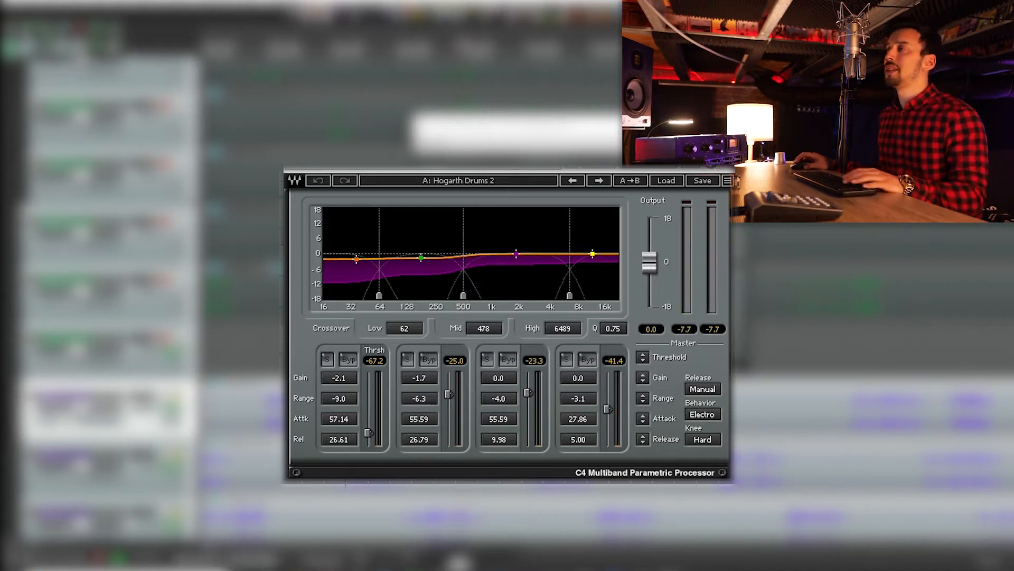
- Audition the C4's lowest band and its second band in isolation, clearing each solo
{"action": "left_click", "coordinate": [331, 358]}
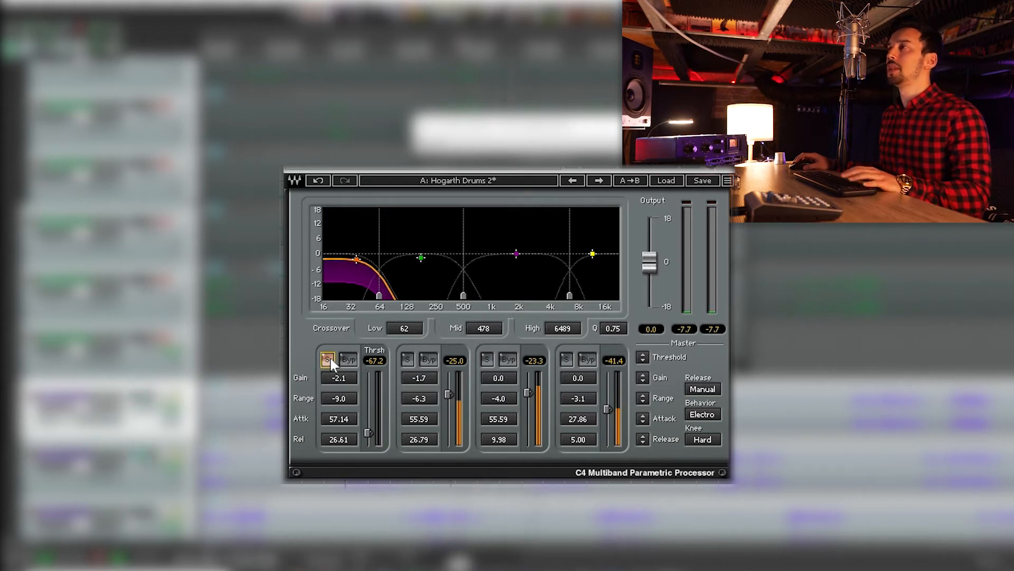
{"action": "left_click", "coordinate": [331, 358]}
{"action": "left_click", "coordinate": [407, 358]}
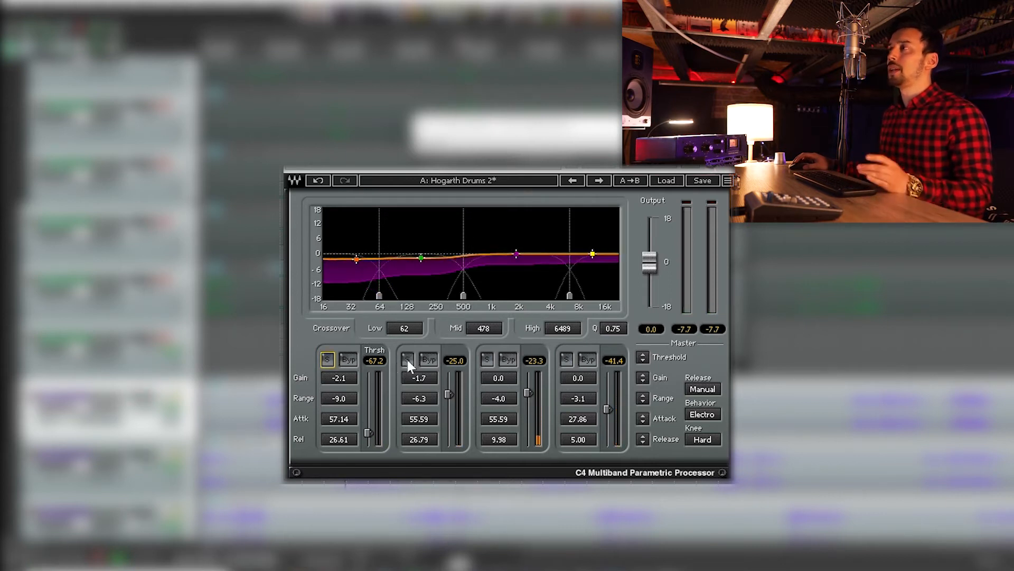
{"action": "key", "text": "space"}
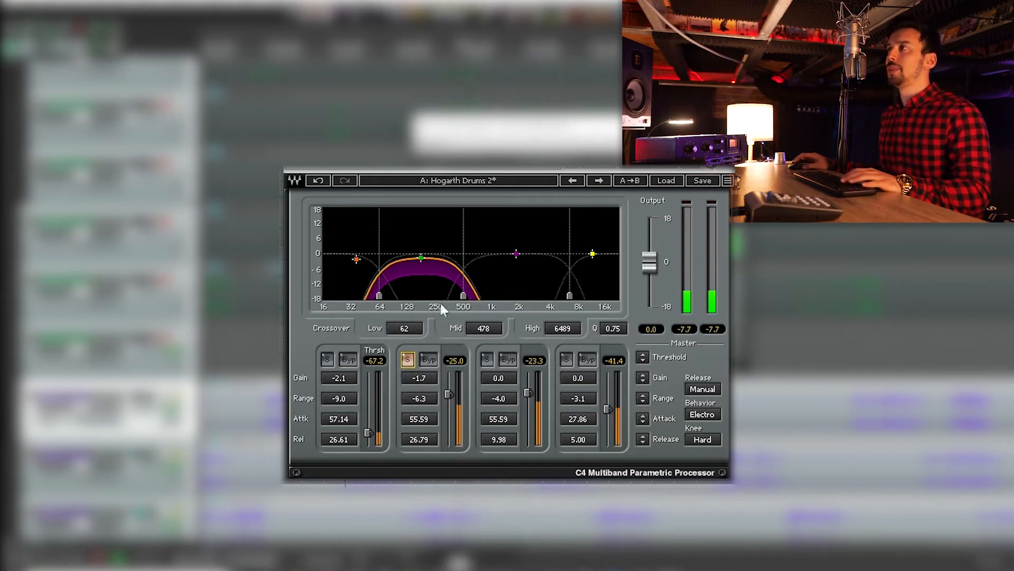
{"action": "left_click", "coordinate": [408, 359]}
- Solo the C4's third band, between the 478 Hz and 6489 Hz crossovers, and audition the vocals through it
{"action": "left_click", "coordinate": [487, 359]}
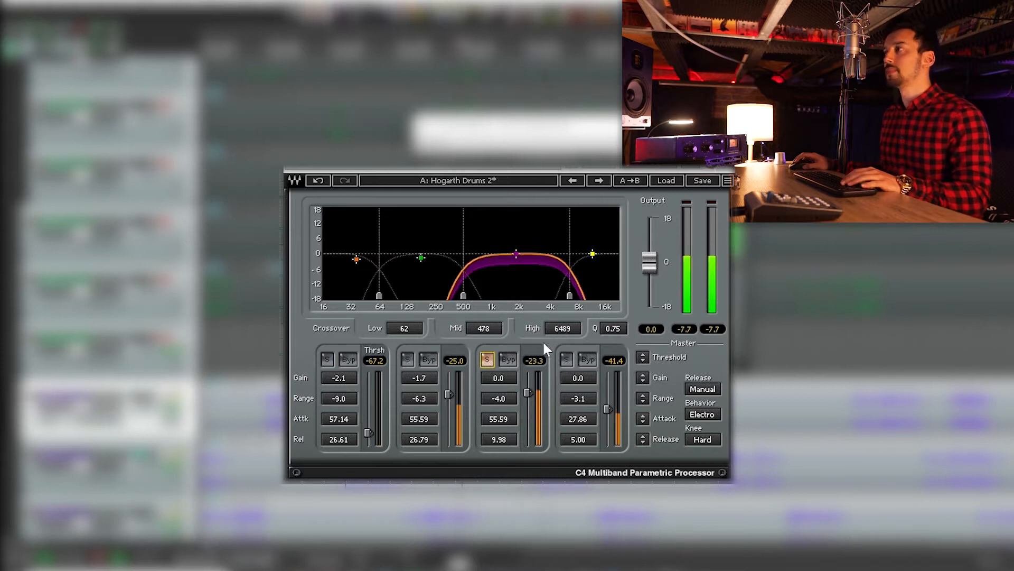
{"action": "key", "text": "space"}
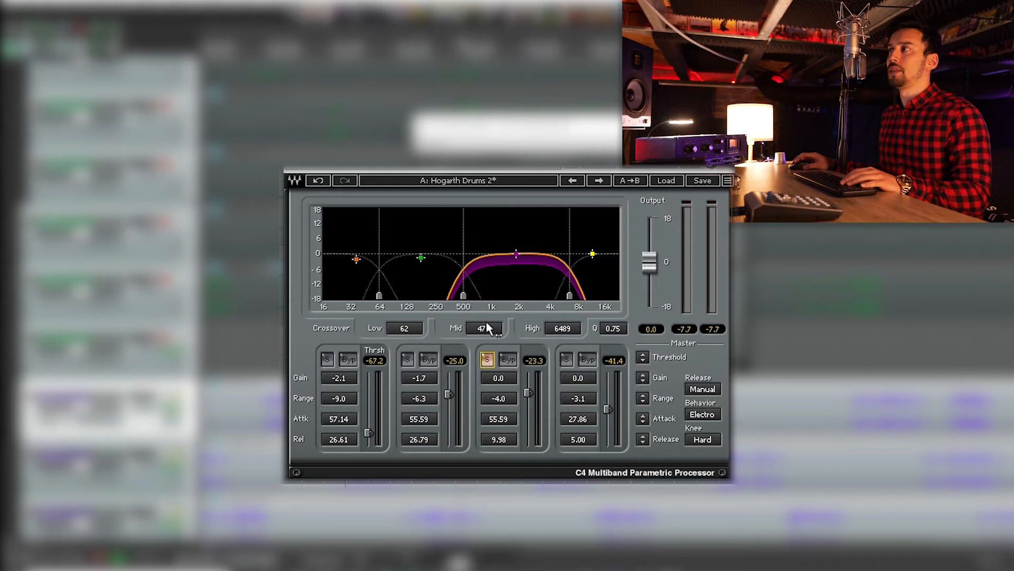
{"action": "key", "text": "space"}
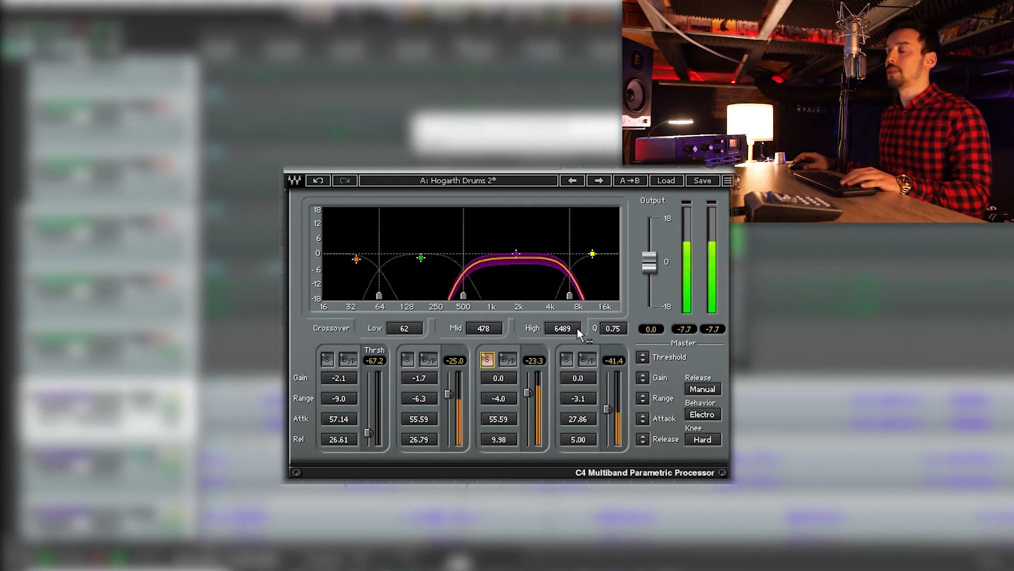
{"action": "key", "text": "space"}
- Audition the C4's highest band in isolation and compare the vocals with the processor bypassed and re-enabled
{"action": "left_click", "coordinate": [567, 361]}
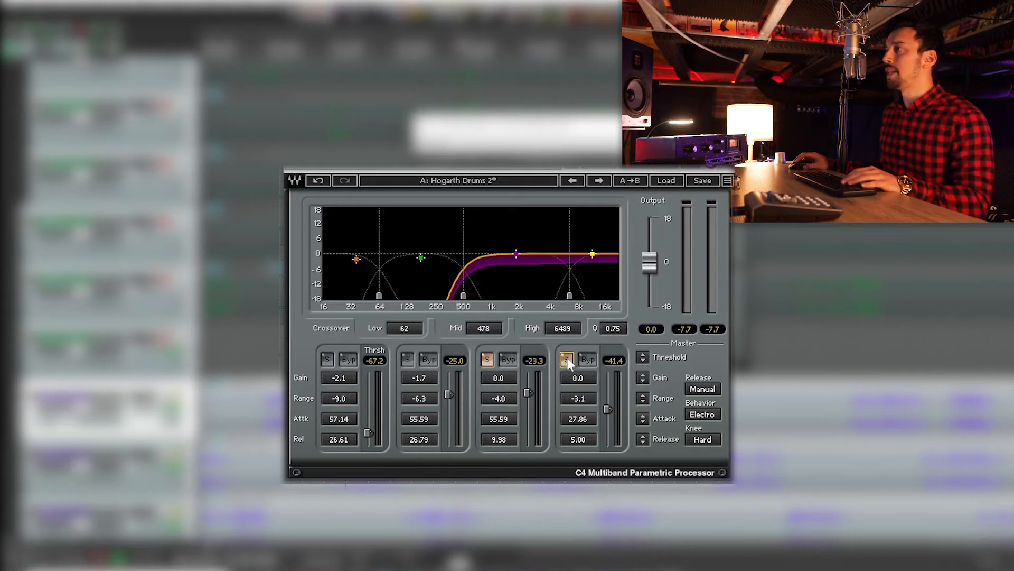
{"action": "left_click", "coordinate": [490, 360]}
{"action": "key", "text": "space"}
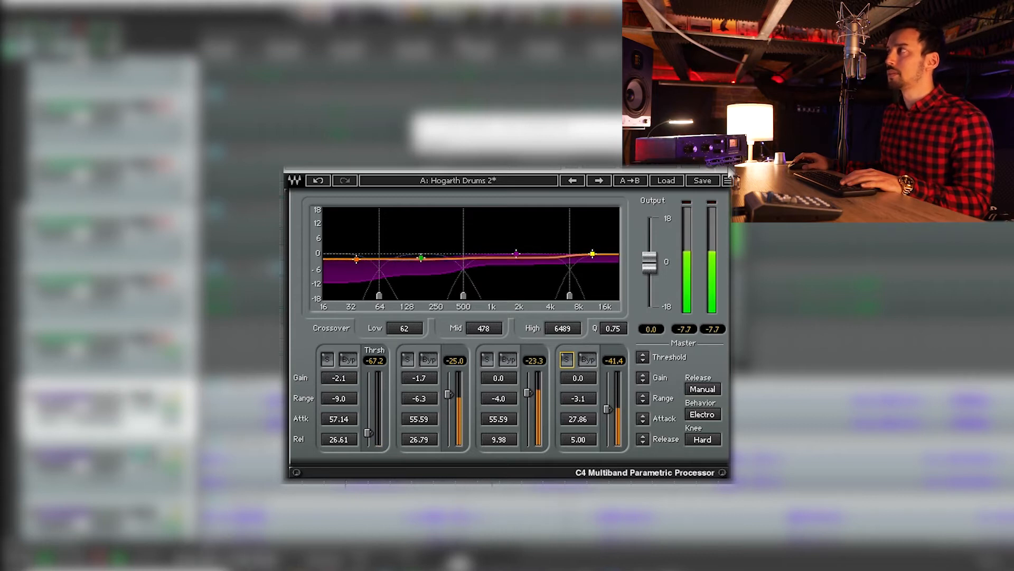
{"action": "left_click", "coordinate": [725, 167]}
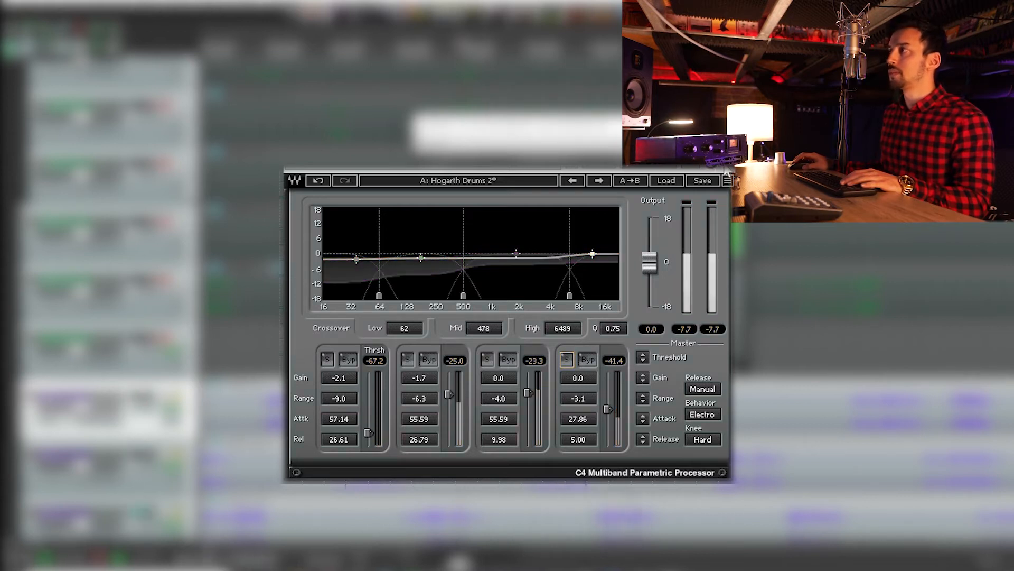
{"action": "left_click", "coordinate": [727, 169]}
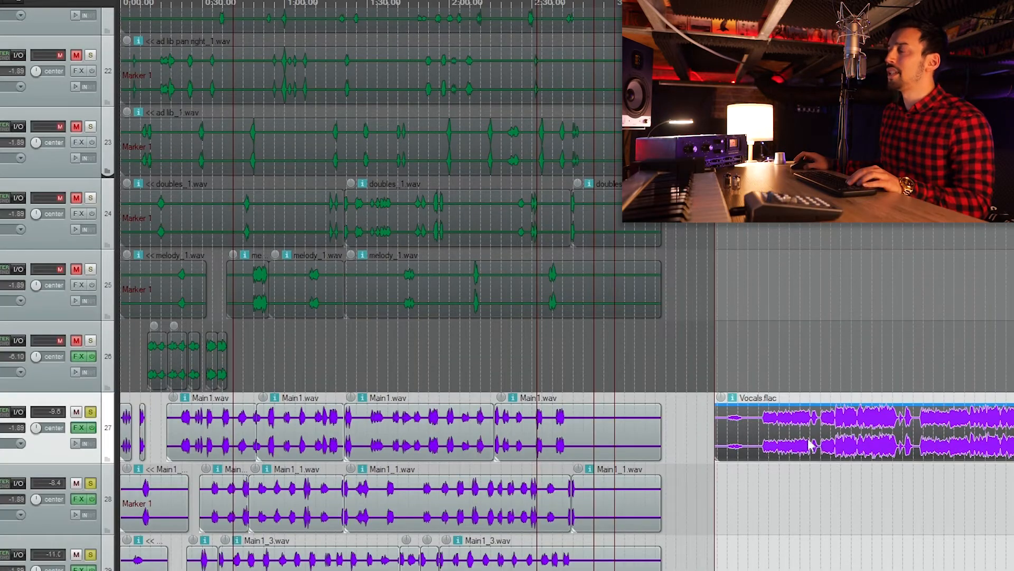
- Mark a loud early passage of the Vocals.flac reference clip and place the playback position at its start
{"action": "scroll", "coordinate": [810, 446], "scroll_direction": "down", "scroll_amount": 3}
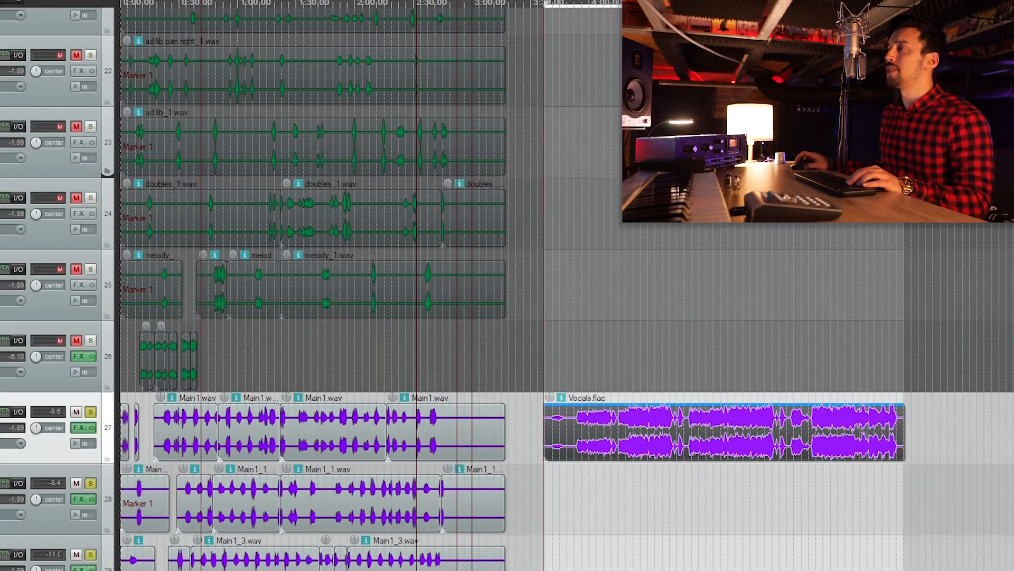
{"action": "left_click_drag", "start_coordinate": [617, 485], "coordinate": [660, 484]}
{"action": "left_click", "coordinate": [650, 452]}
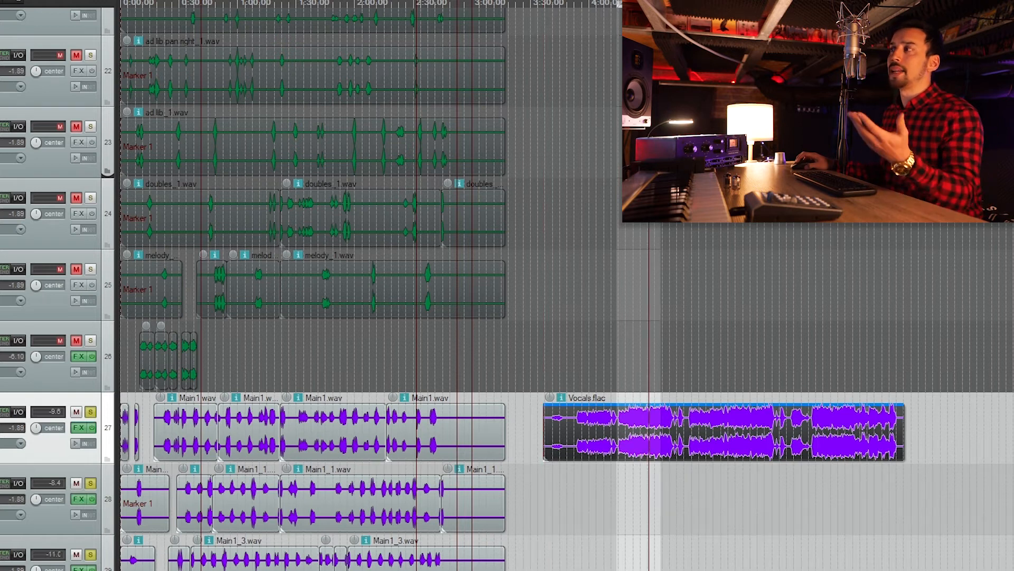
{"action": "left_click", "coordinate": [619, 492]}
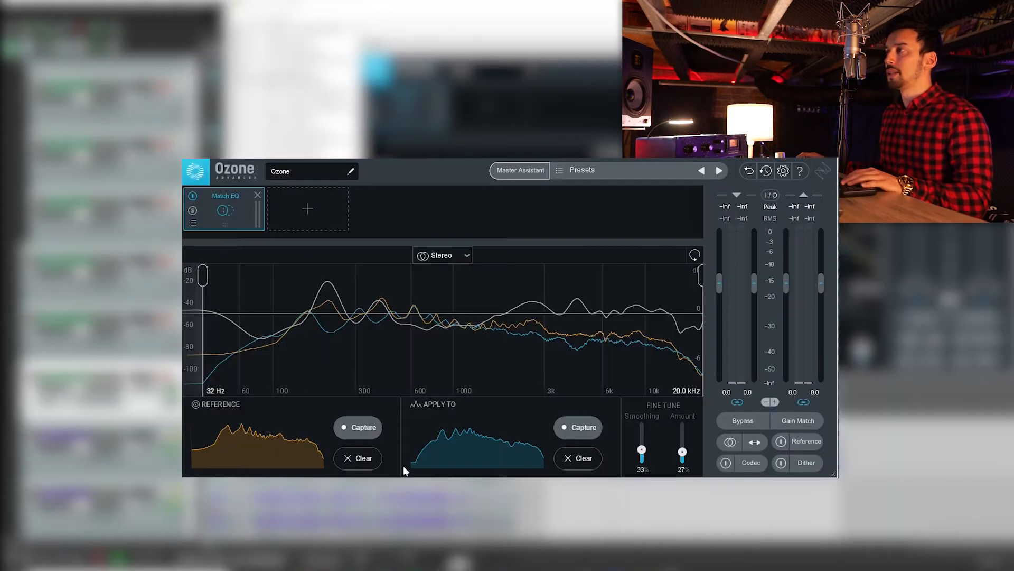
- Clear both stored spectra in Ozone's Match EQ and capture a new reference spectrum from the Vocals.flac passage
{"action": "left_click", "coordinate": [360, 457]}
{"action": "left_click", "coordinate": [578, 459]}
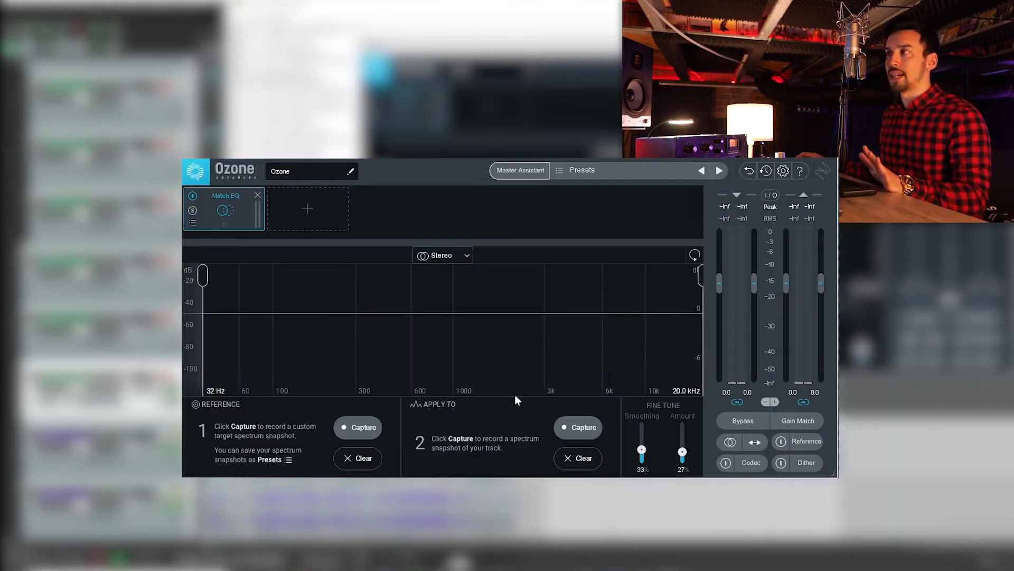
{"action": "left_click", "coordinate": [362, 427]}
{"action": "key", "text": "space"}
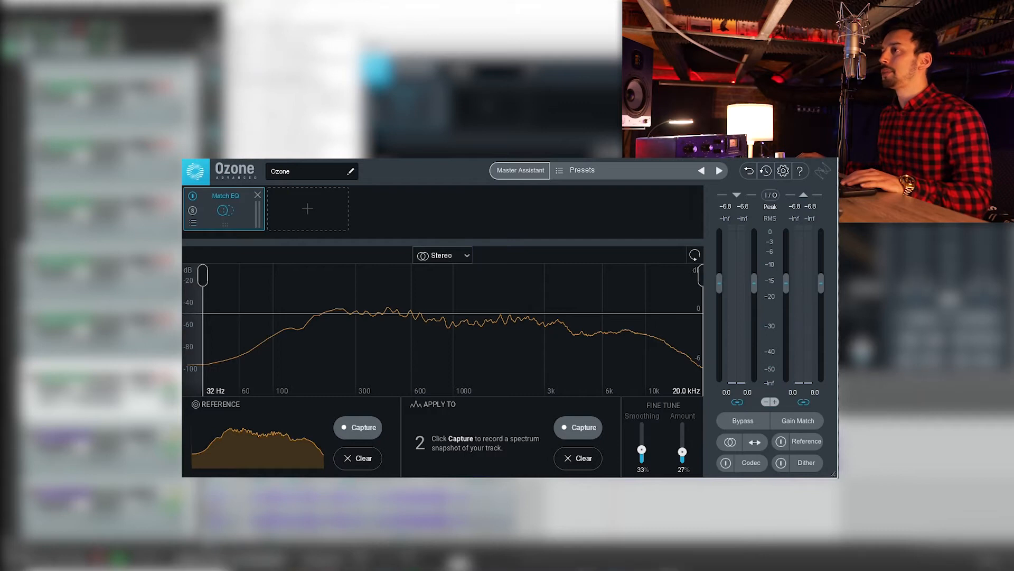
{"action": "key", "text": "space"}
- Capture the Apply To spectrum in Match EQ while the song's own vocals play
{"action": "left_click", "coordinate": [588, 427]}
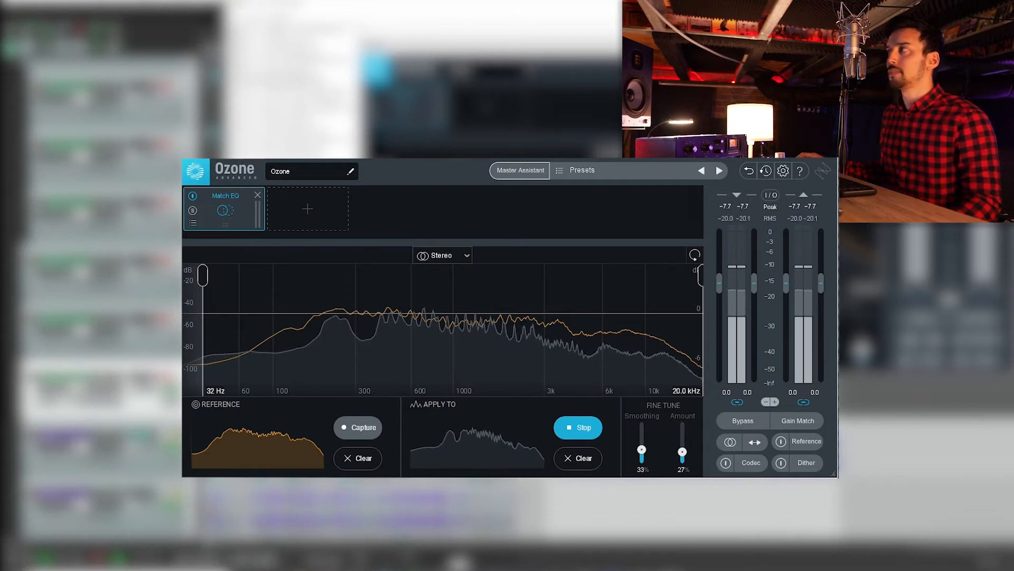
{"action": "left_click", "coordinate": [578, 427]}
{"action": "key", "text": "space"}
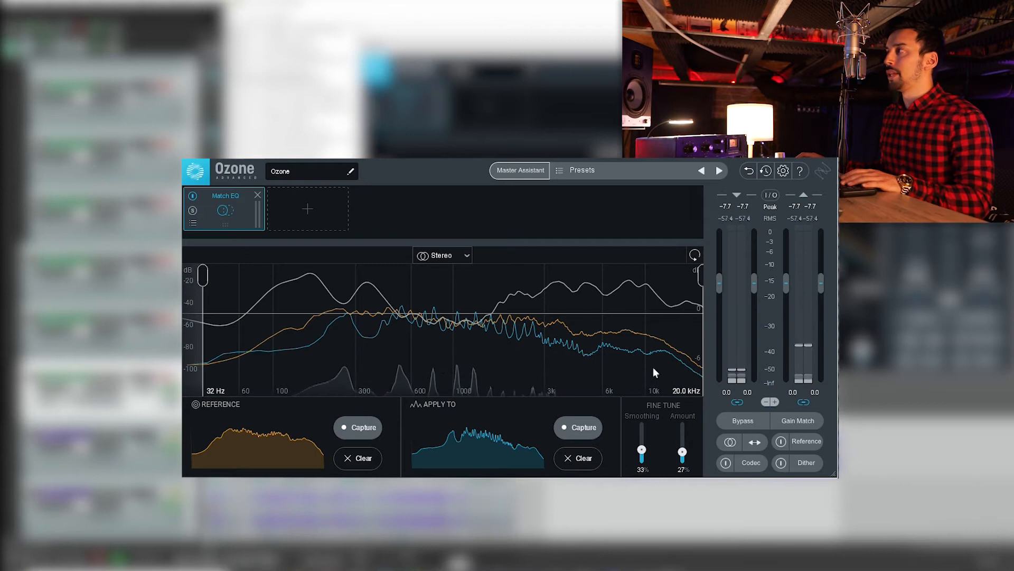
- Set Match EQ smoothing to 22% and widen the matching range to 20 Hz–20.0 kHz
{"action": "left_click_drag", "start_coordinate": [641, 458], "coordinate": [643, 440]}
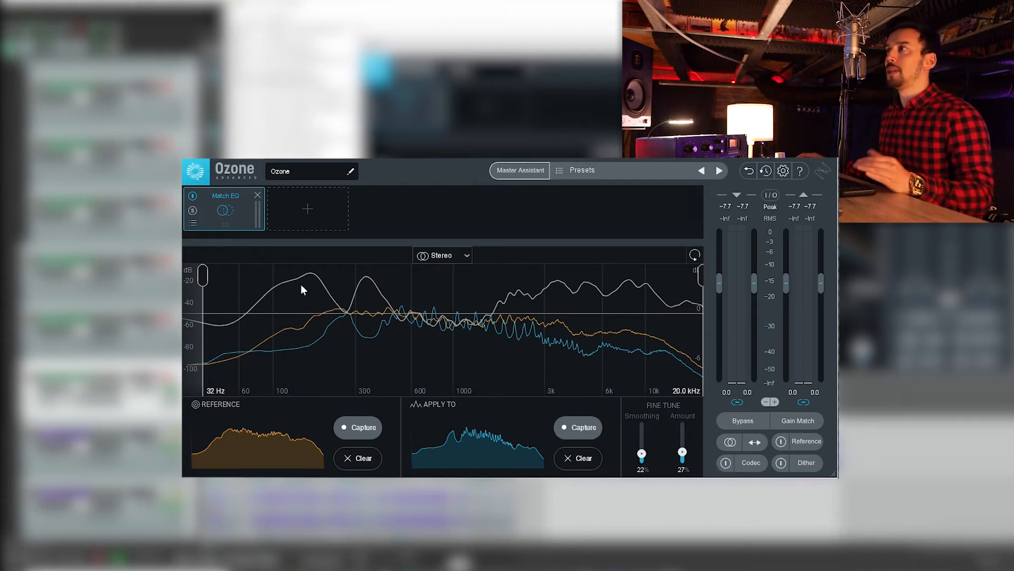
{"action": "left_click_drag", "start_coordinate": [203, 276], "coordinate": [183, 288]}
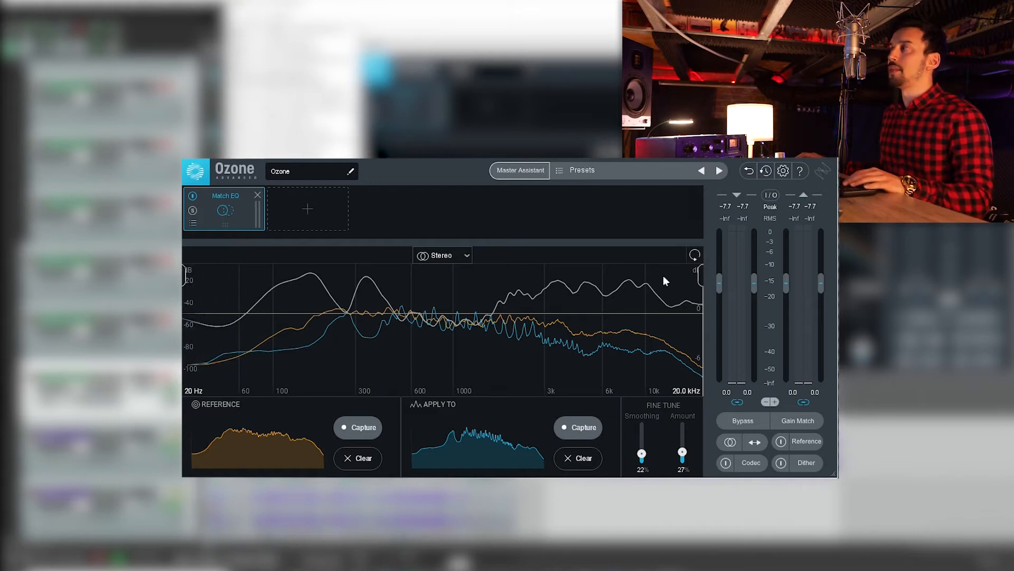
{"action": "mouse_move", "coordinate": [695, 276]}
{"action": "left_mouse_down"}
{"action": "mouse_move", "coordinate": [670, 281]}
{"action": "mouse_move", "coordinate": [701, 283]}
{"action": "left_mouse_up"}
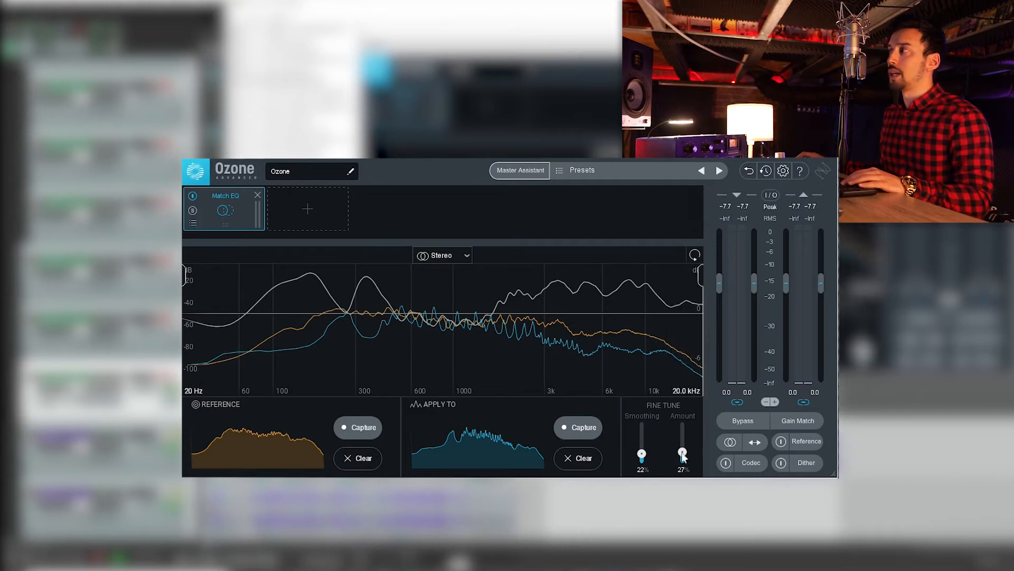
- Reduce the Match EQ amount to about 17%, set smoothing to 35%, and fine-tune the amount while auditioning the vocals
{"action": "left_click_drag", "start_coordinate": [683, 455], "coordinate": [682, 452]}
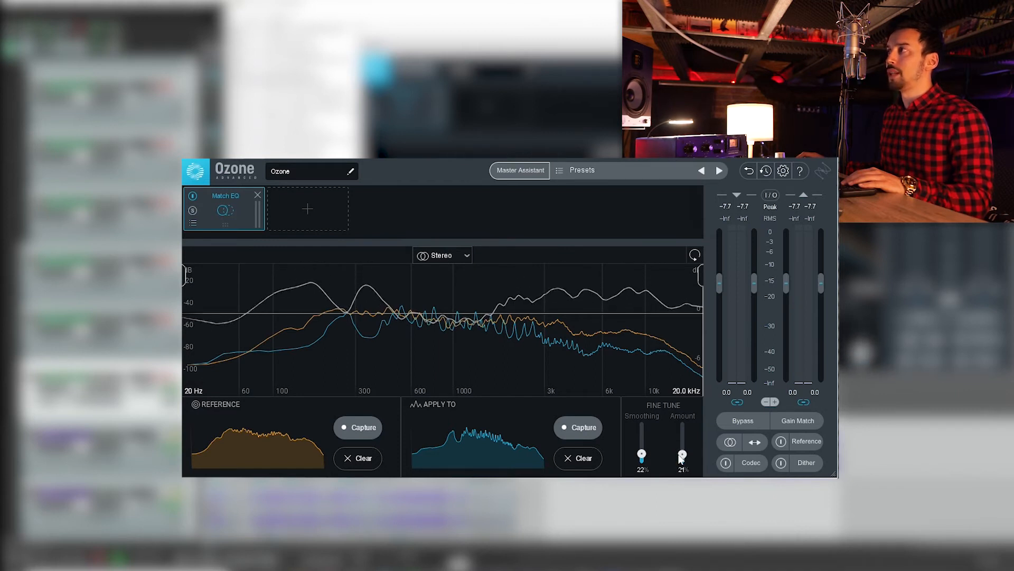
{"action": "left_click_drag", "start_coordinate": [643, 455], "coordinate": [642, 450]}
{"action": "key", "text": "space"}
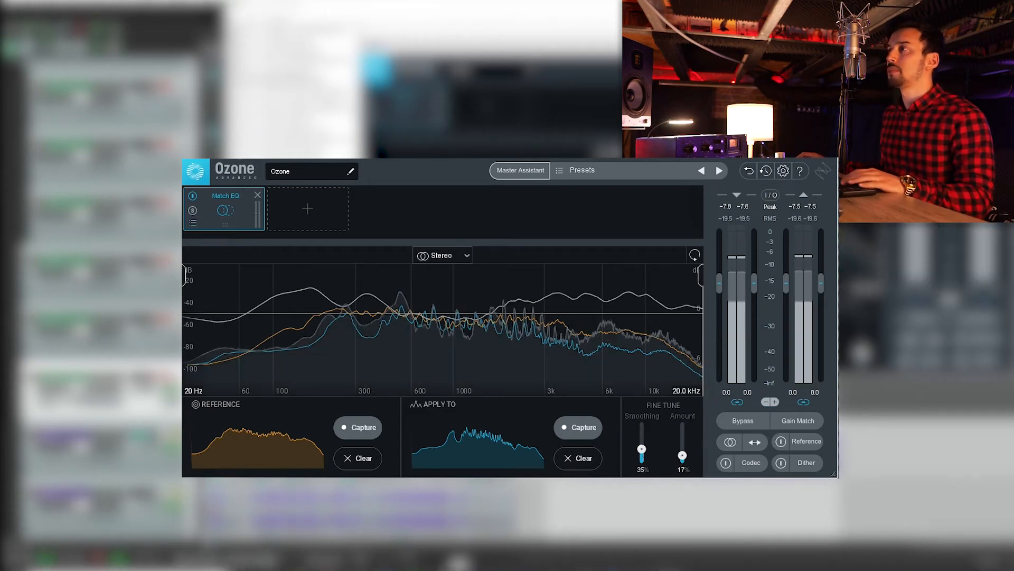
{"action": "mouse_move", "coordinate": [683, 456]}
{"action": "left_mouse_down"}
{"action": "mouse_move", "coordinate": [681, 442]}
{"action": "mouse_move", "coordinate": [681, 457]}
{"action": "left_mouse_up"}
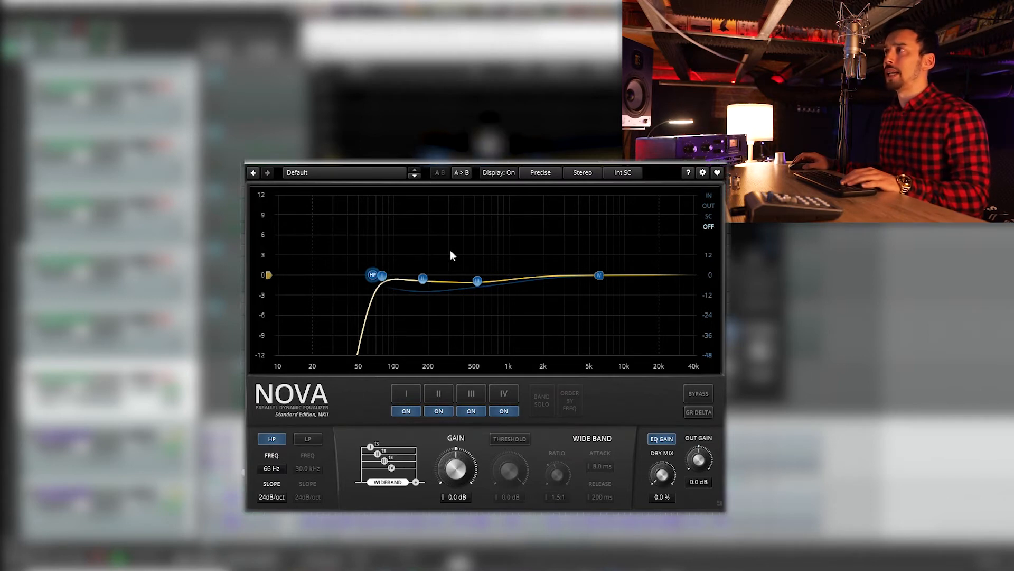
- Select Nova's third EQ band near 500 Hz to inspect its settings
{"action": "left_click", "coordinate": [478, 282]}
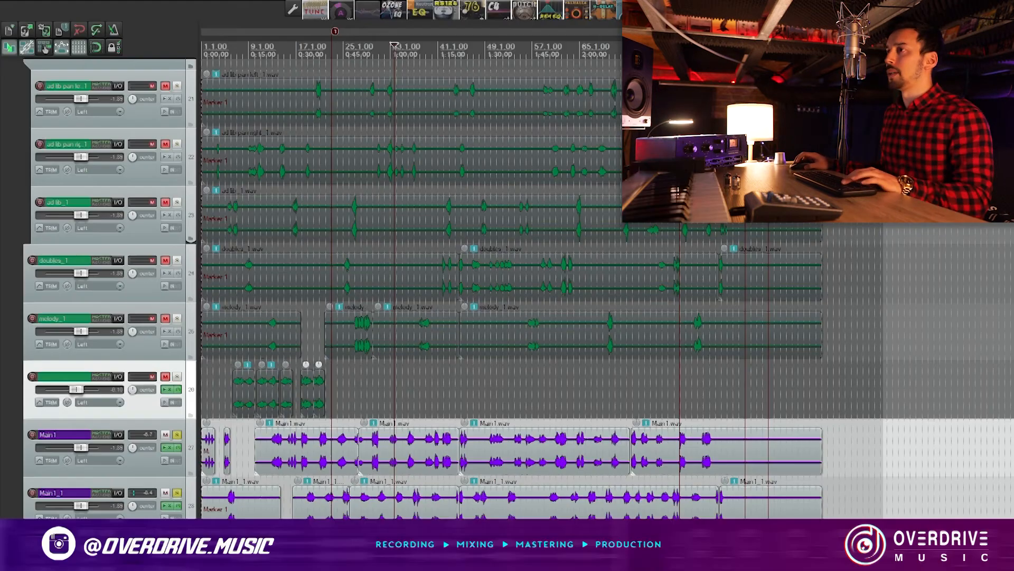
- Open the effects chain of track 19 and audition its Dynamic EQ's band 5 at 7888 Hz in isolation
{"action": "scroll", "coordinate": [334, 184], "scroll_direction": "up", "scroll_amount": 3}
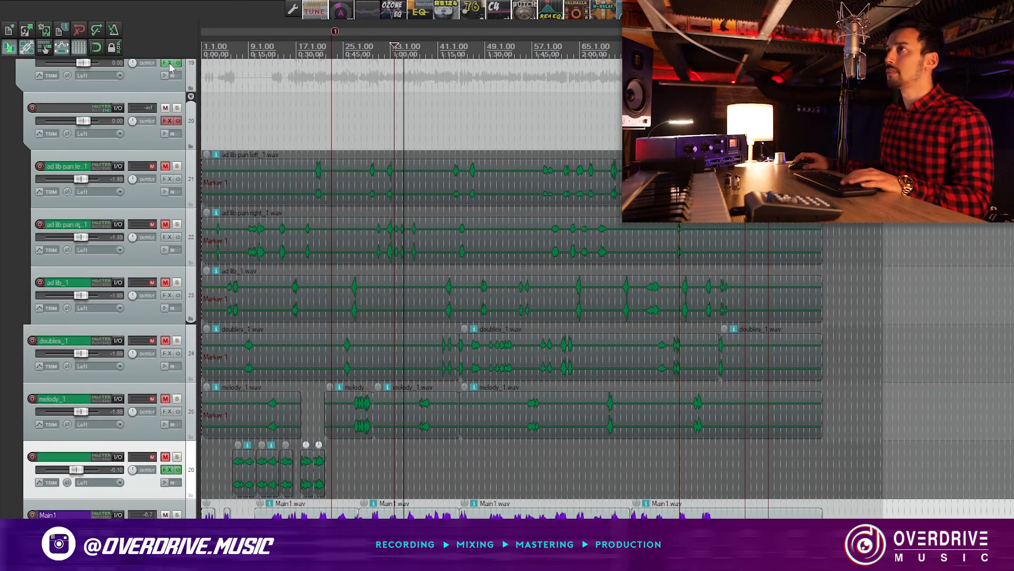
{"action": "left_click", "coordinate": [169, 64]}
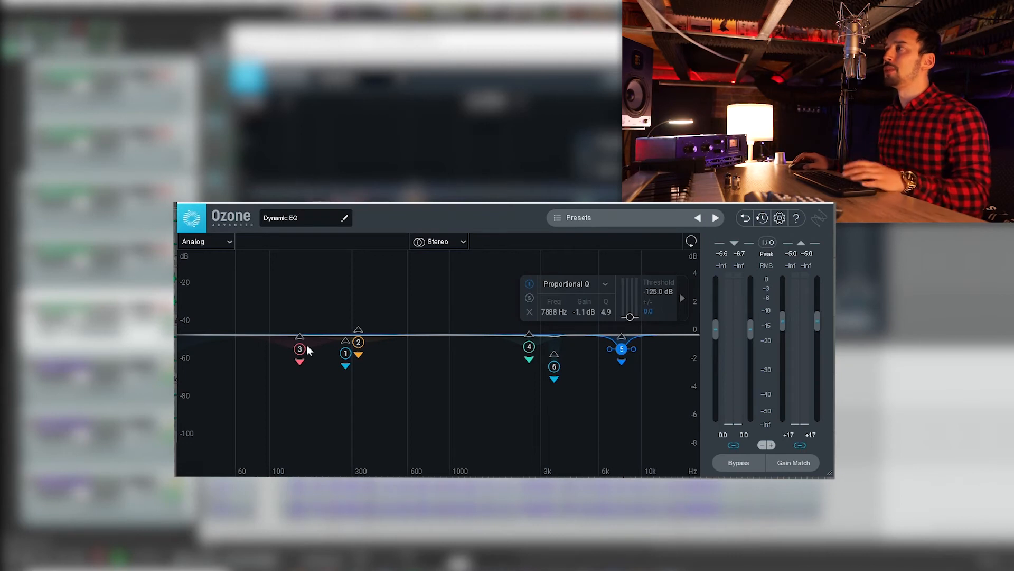
{"action": "left_click", "coordinate": [530, 299]}
{"action": "key", "text": "space"}
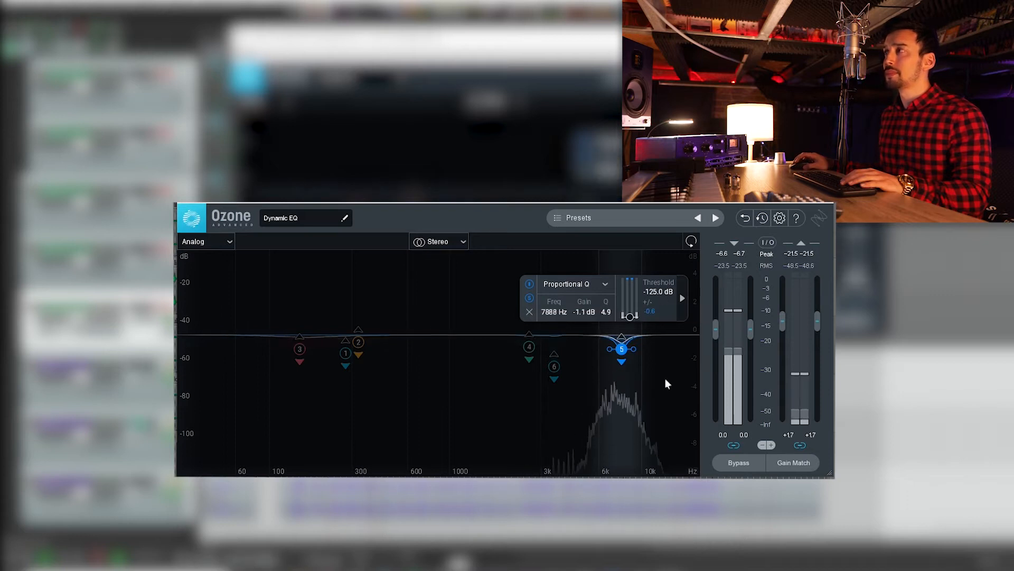
{"action": "key", "text": "space"}
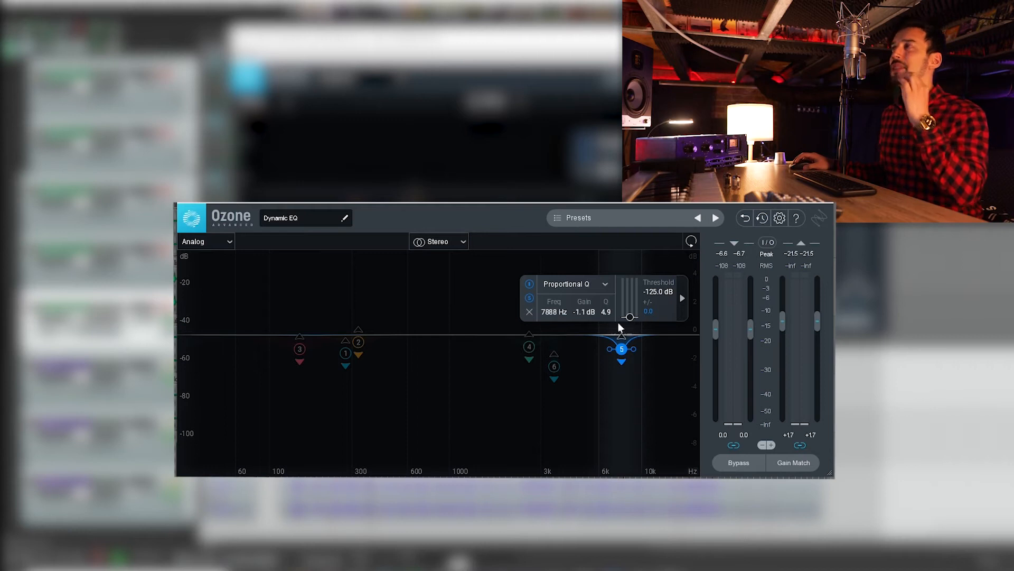
- Solo Dynamic EQ band 6, the band shelf at 3536 Hz, and audition the vocals through it
{"action": "left_click", "coordinate": [554, 366]}
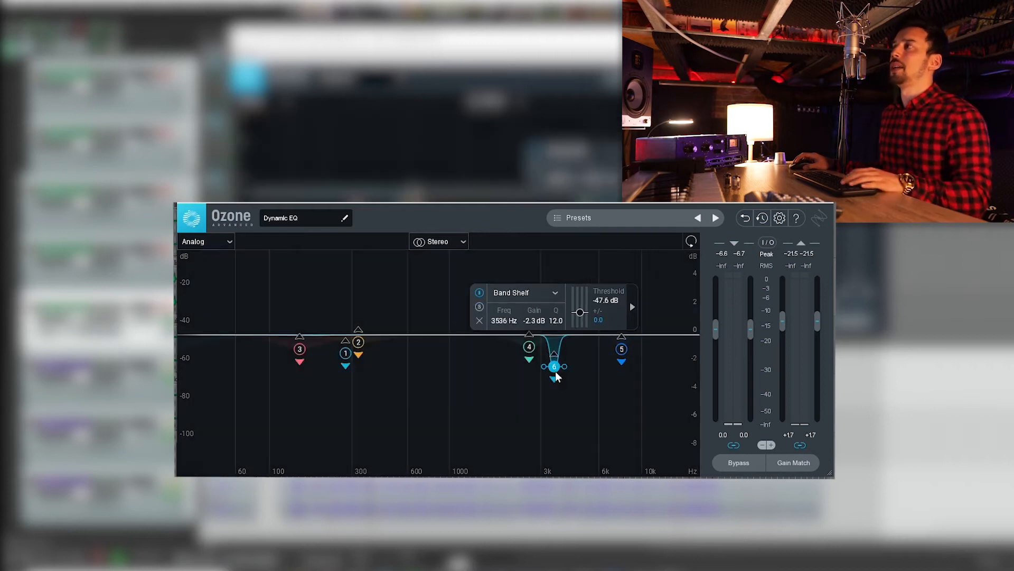
{"action": "left_click", "coordinate": [480, 307]}
{"action": "key", "text": "space"}
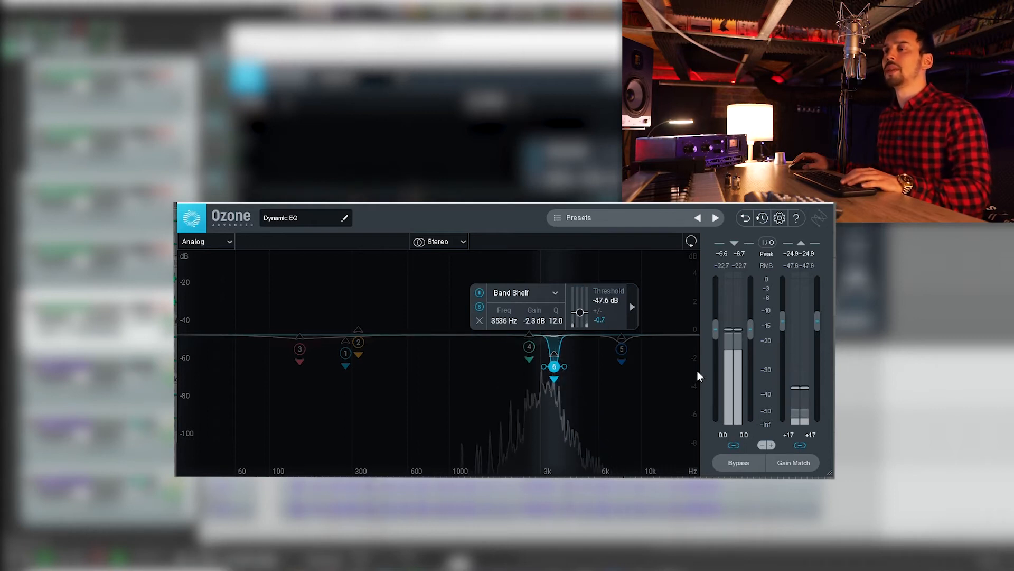
{"action": "key", "text": "space"}
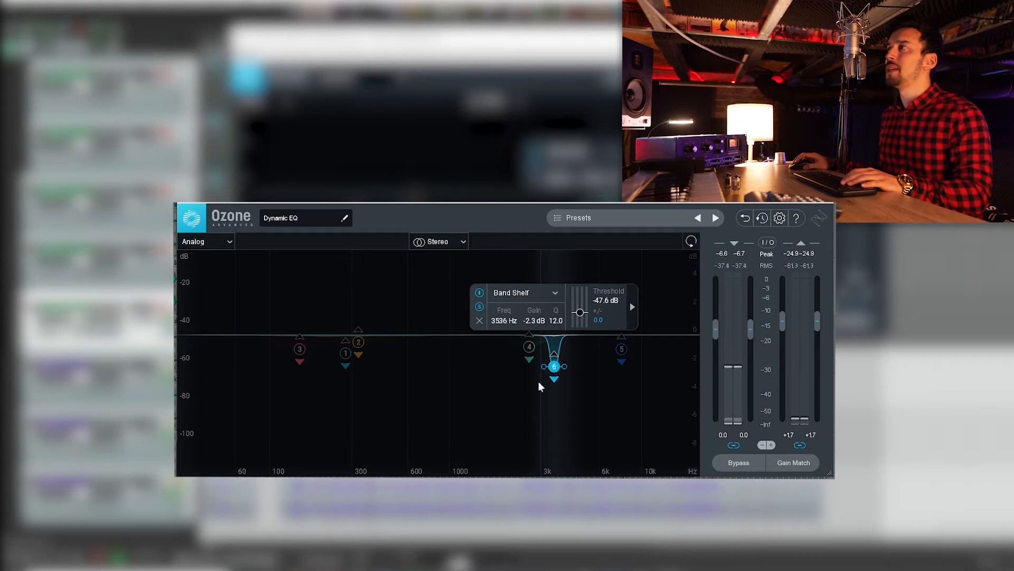
- Solo Dynamic EQ band 4 at 2624 Hz and audition the vocals through it
{"action": "left_click", "coordinate": [529, 349]}
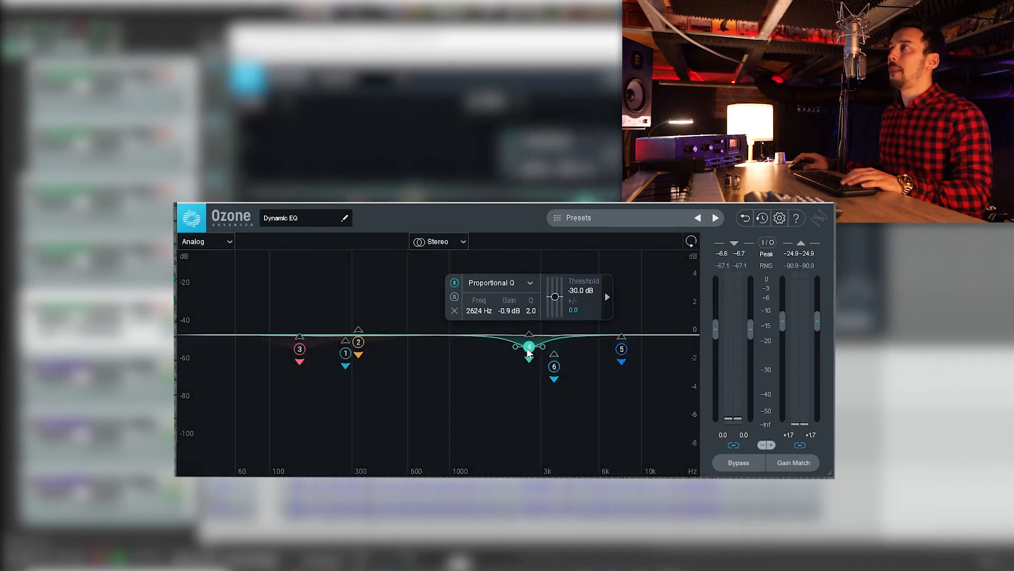
{"action": "left_click", "coordinate": [454, 297]}
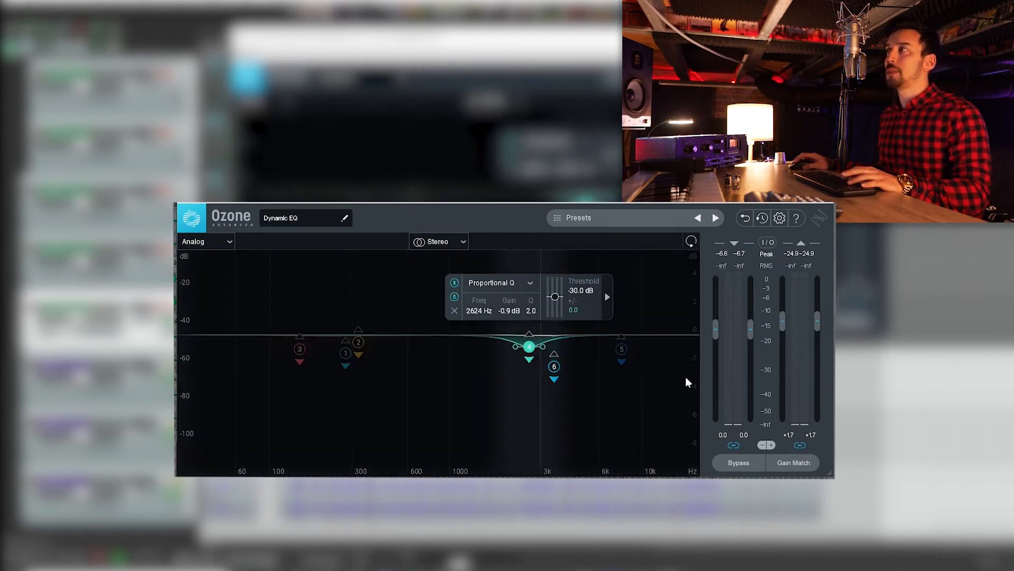
{"action": "key", "text": "space"}
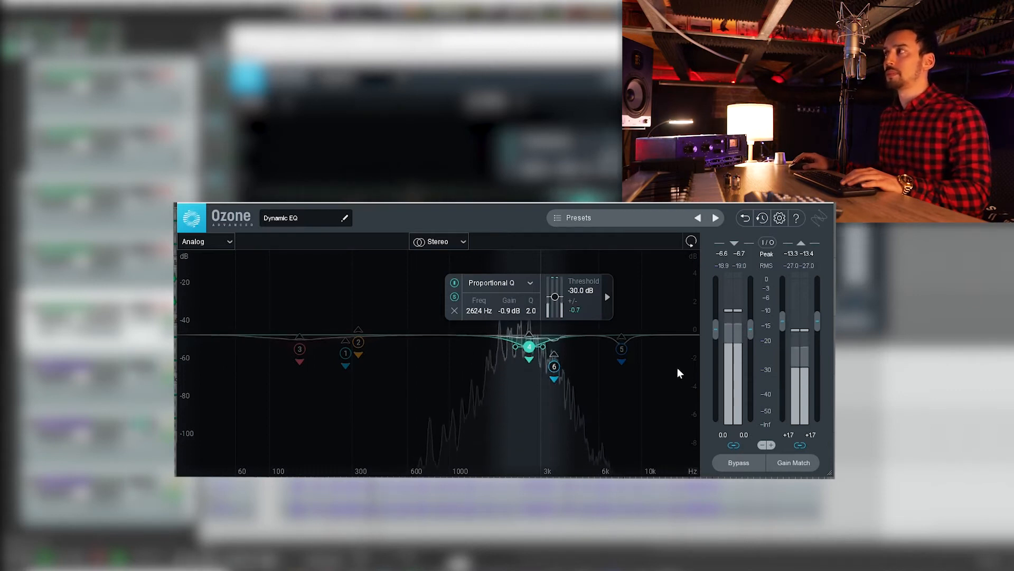
{"action": "key", "text": "space"}
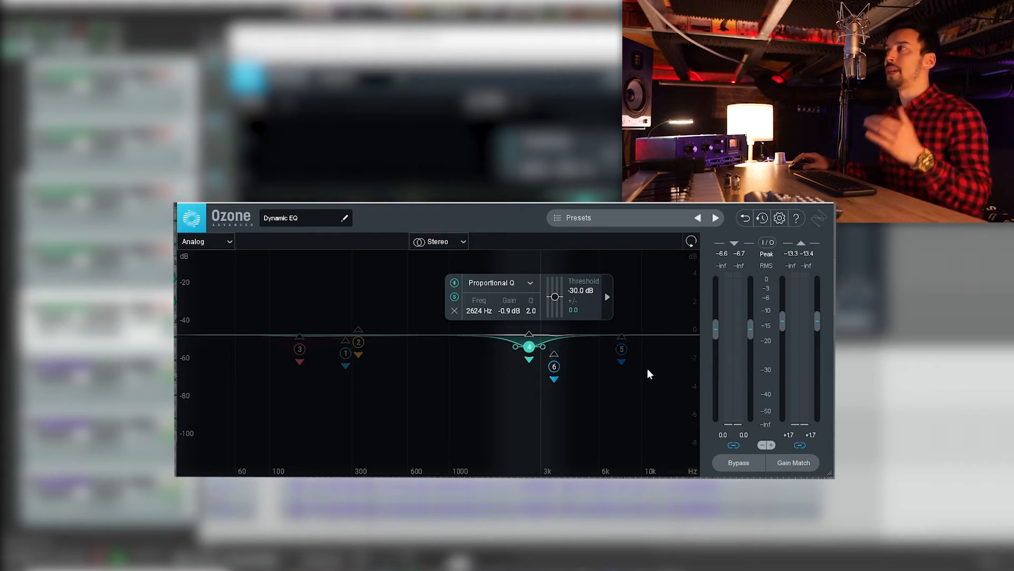
- Solo Dynamic EQ band 2 at 329 Hz and audition the vocals through it
{"action": "left_click", "coordinate": [359, 342]}
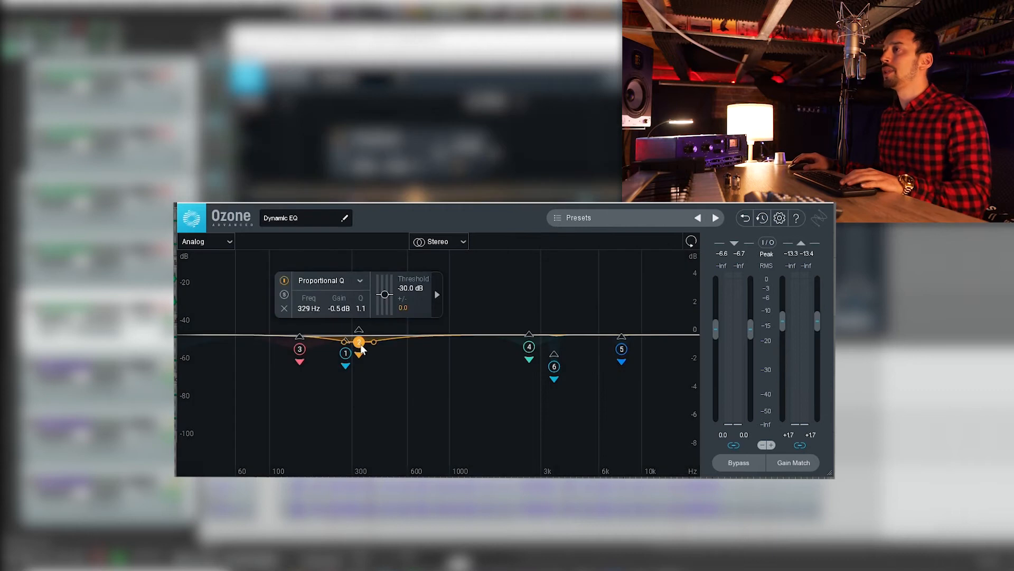
{"action": "left_click", "coordinate": [284, 295]}
{"action": "key", "text": "space"}
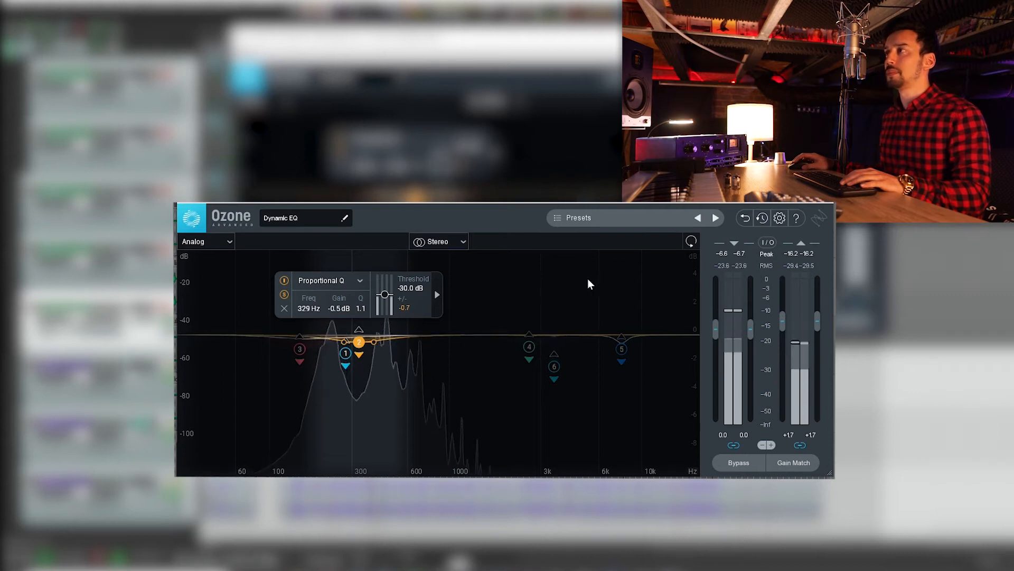
{"action": "key", "text": "space"}
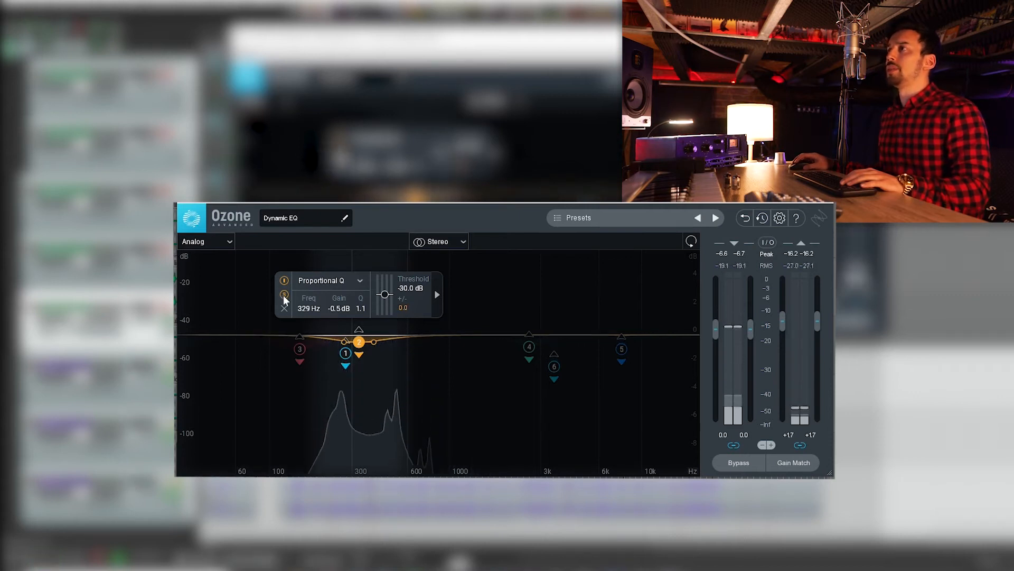
- Slightly lower the gain of Dynamic EQ band 1, the Baxandall Bass band at 279 Hz
{"action": "left_click", "coordinate": [345, 353]}
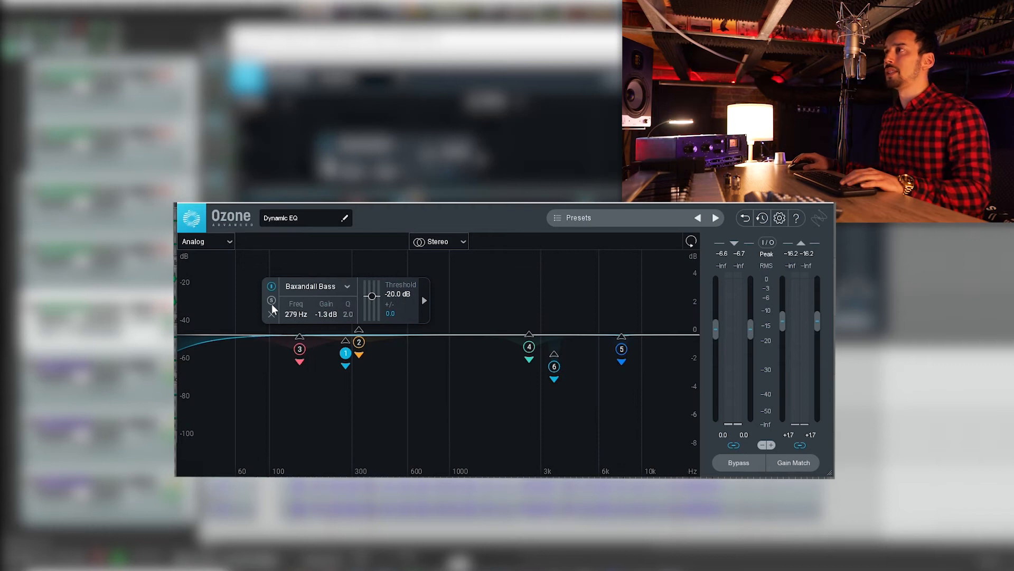
{"action": "mouse_move", "coordinate": [346, 353]}
{"action": "left_mouse_down"}
{"action": "mouse_move", "coordinate": [423, 364]}
{"action": "mouse_move", "coordinate": [333, 363]}
{"action": "mouse_move", "coordinate": [348, 361]}
{"action": "left_mouse_up"}
- Solo Dynamic EQ band 3 at 153 Hz, audition the vocals through it, and turn the solo off
{"action": "left_click", "coordinate": [299, 348]}
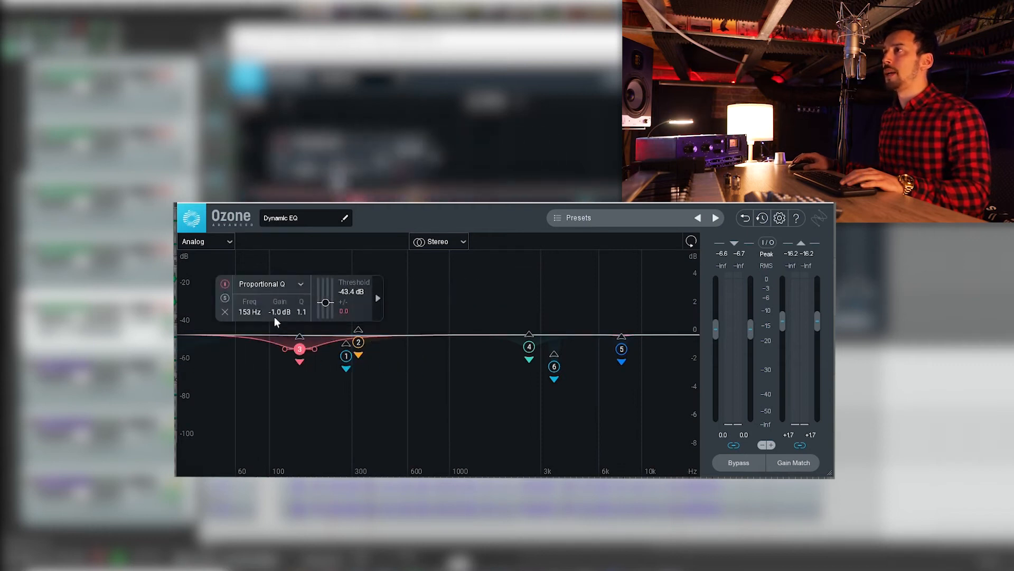
{"action": "left_click", "coordinate": [225, 298]}
{"action": "key", "text": "space"}
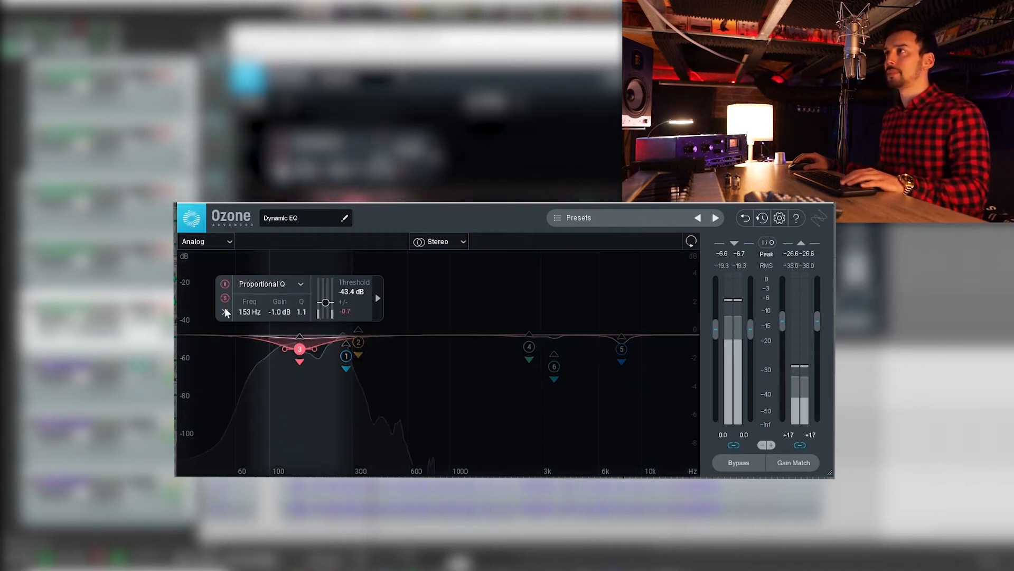
{"action": "left_click", "coordinate": [225, 298]}
{"action": "key", "text": "space"}
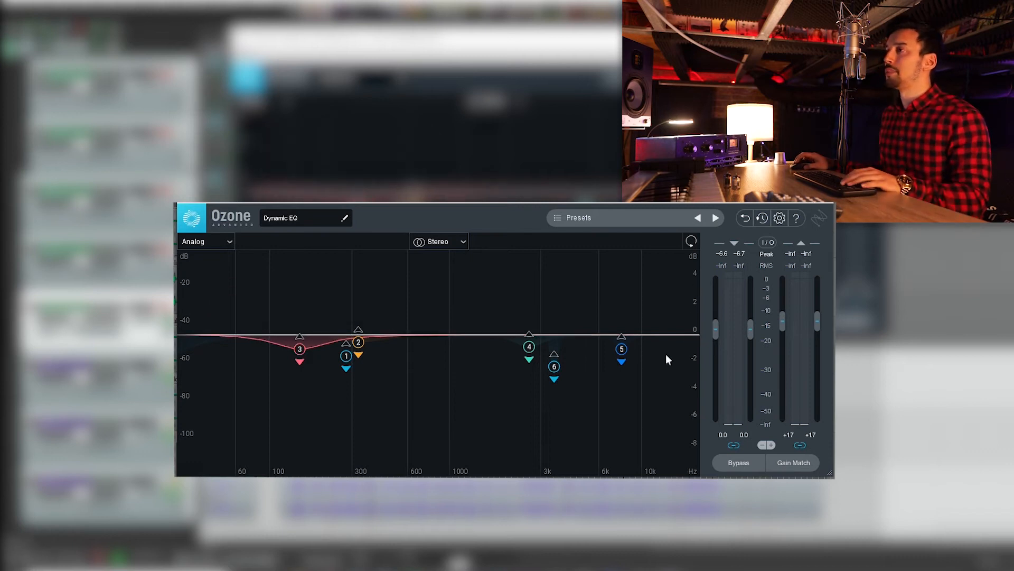
- Play the vocals through the full Dynamic EQ and compare them with the plugin bypassed and active
{"action": "key", "text": "space"}
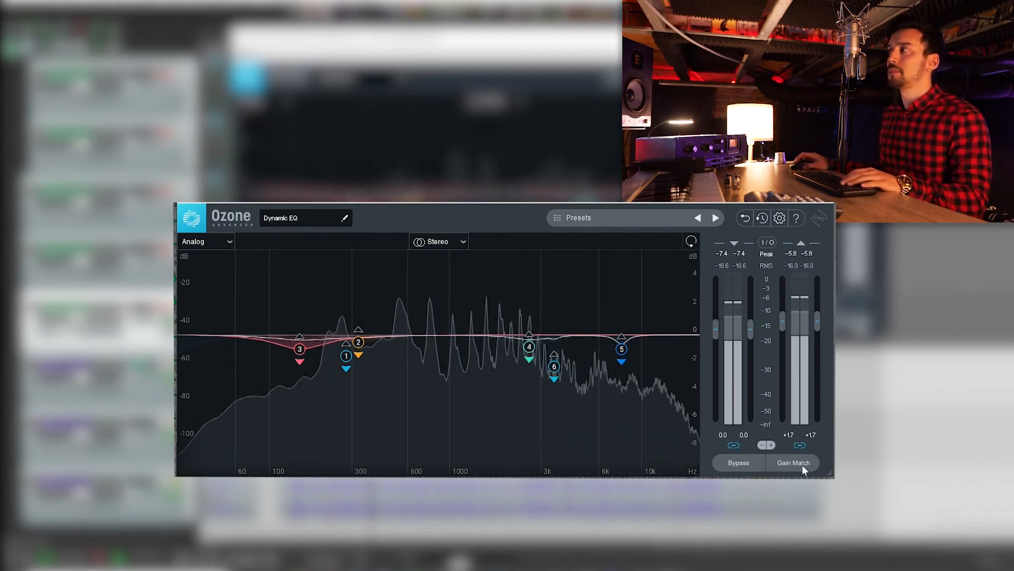
{"action": "left_click", "coordinate": [757, 465]}
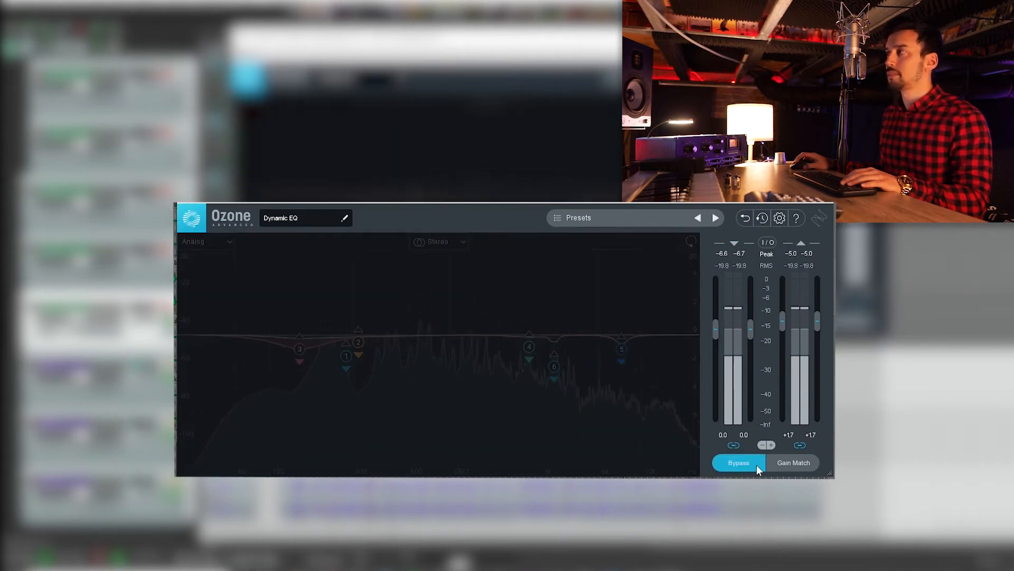
{"action": "left_click", "coordinate": [756, 462]}
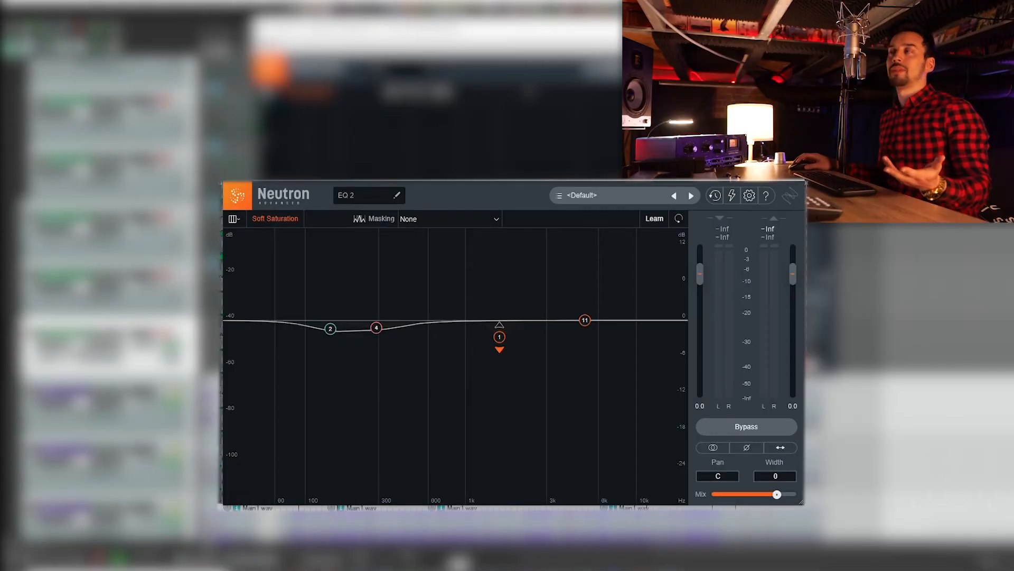
- Audition the vocals through Neutron's EQ 2, first as a whole and then with band 1 at 1607 Hz soloed
{"action": "key", "text": "space"}
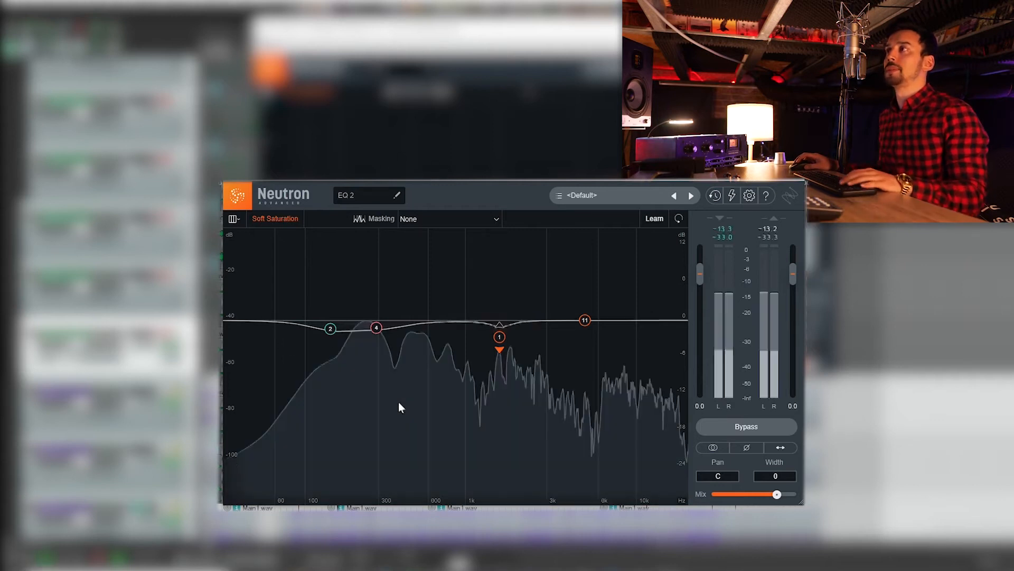
{"action": "key", "text": "space"}
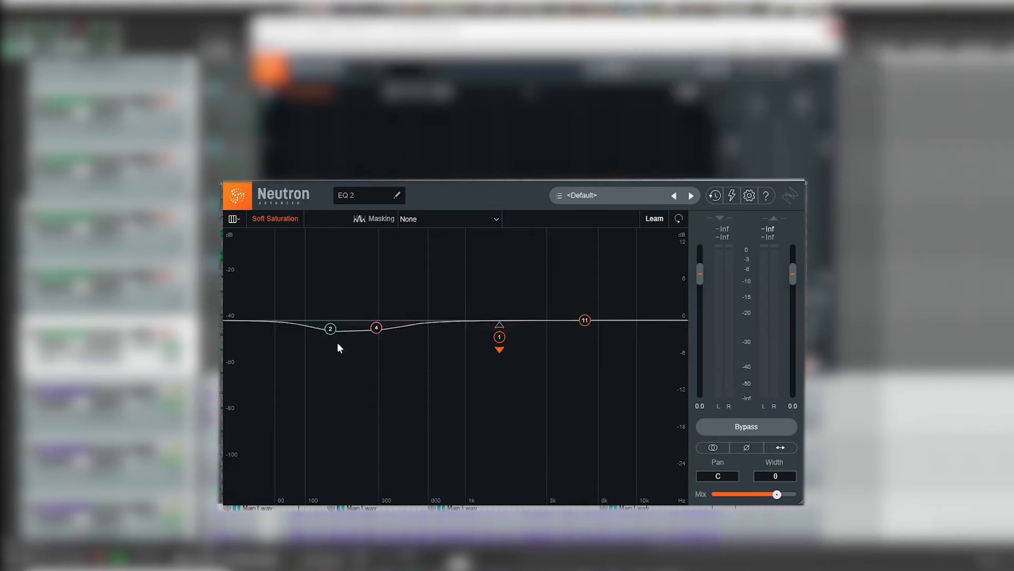
{"action": "key", "text": "space"}
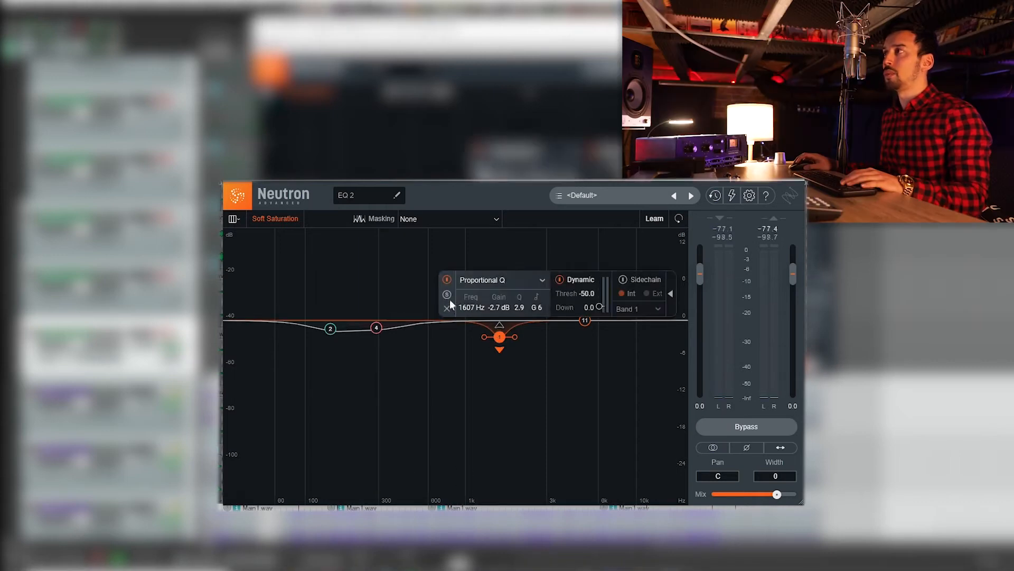
{"action": "left_click", "coordinate": [447, 294]}
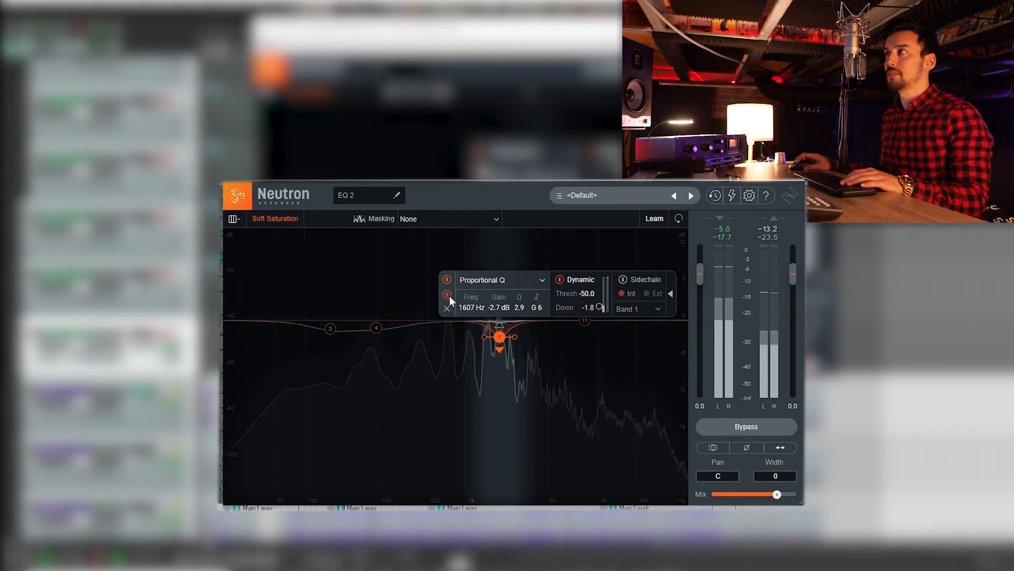
{"action": "left_click", "coordinate": [448, 295]}
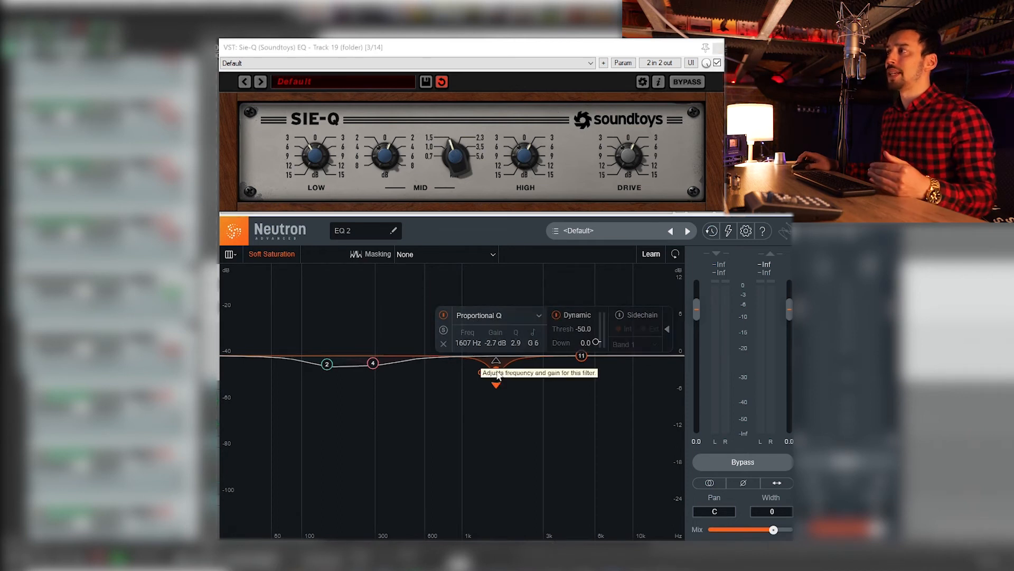
- Replay the vocals with the 1607 Hz dynamic band of Neutron's EQ 2 isolated once more
{"action": "left_click", "coordinate": [495, 374]}
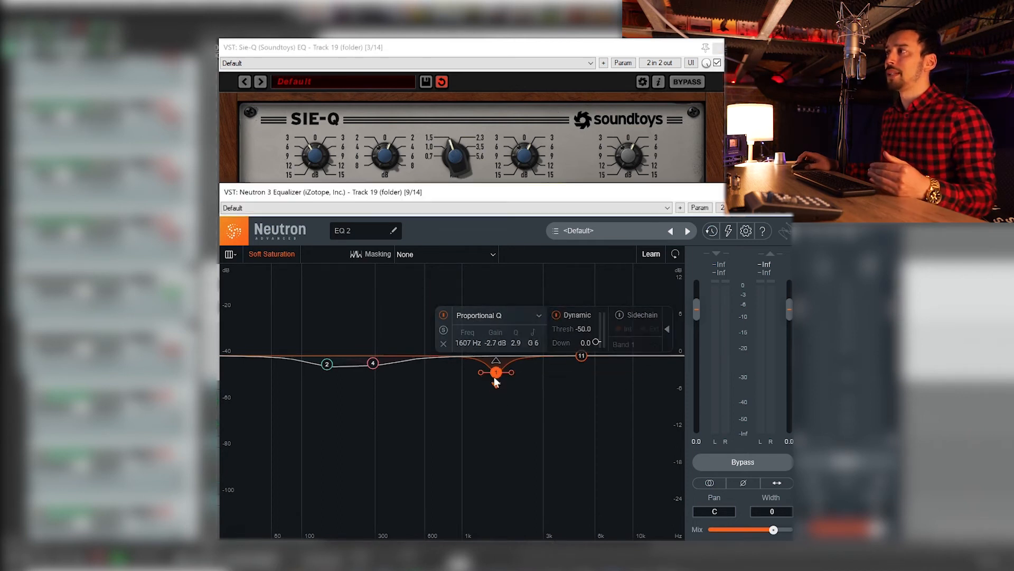
{"action": "left_click", "coordinate": [444, 331]}
{"action": "key", "text": "space"}
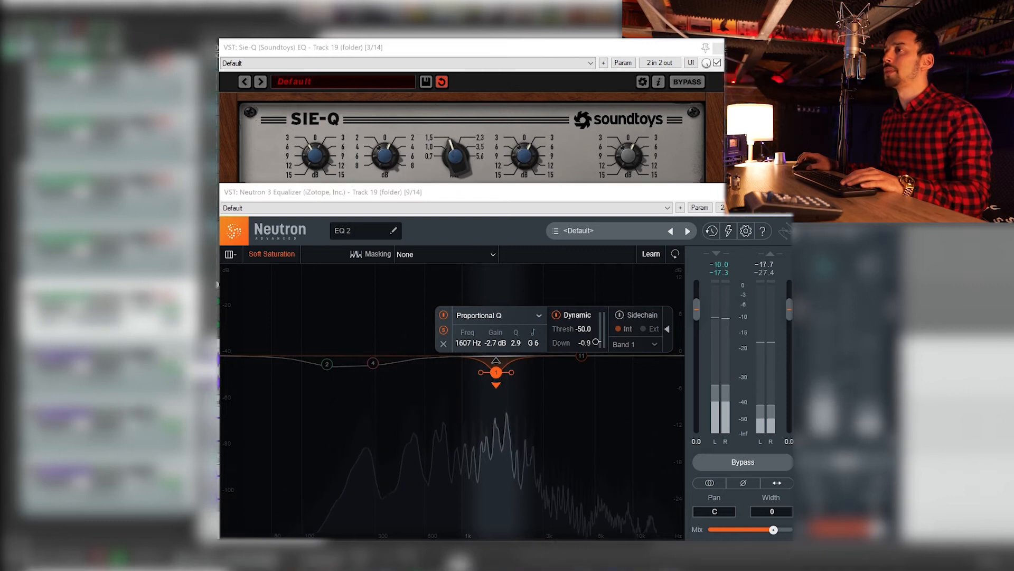
{"action": "key", "text": "space"}
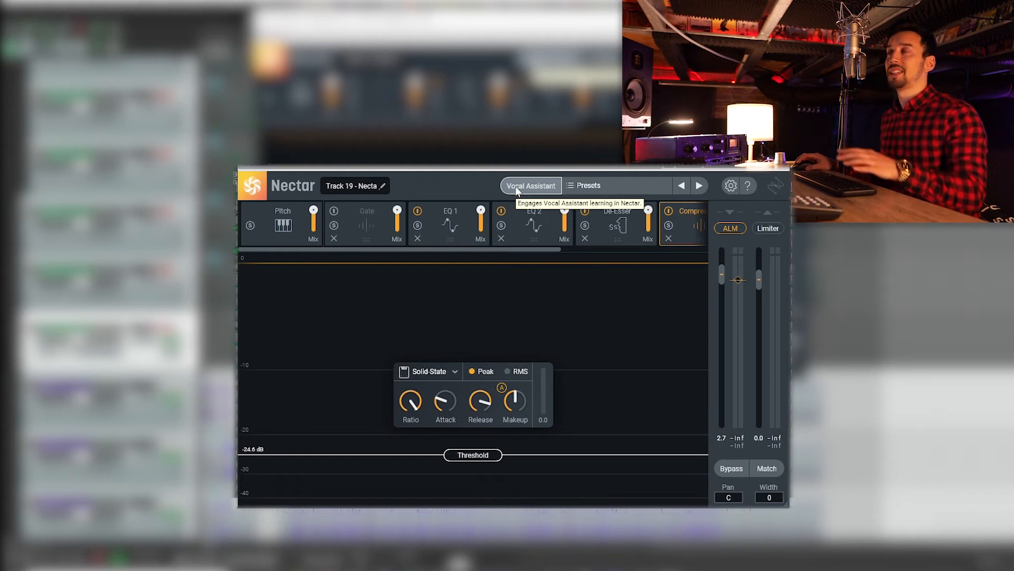
- Review the settings of Nectar's EQ 1, EQ 2, De-Esser, Compressor 1 and Reverb modules in turn
{"action": "left_click", "coordinate": [445, 239]}
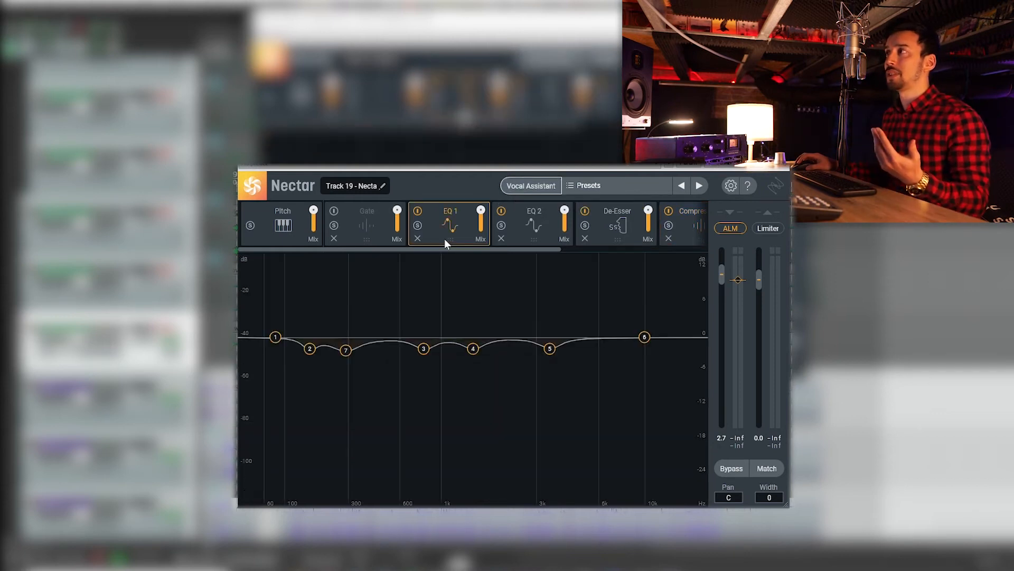
{"action": "left_click", "coordinate": [517, 236]}
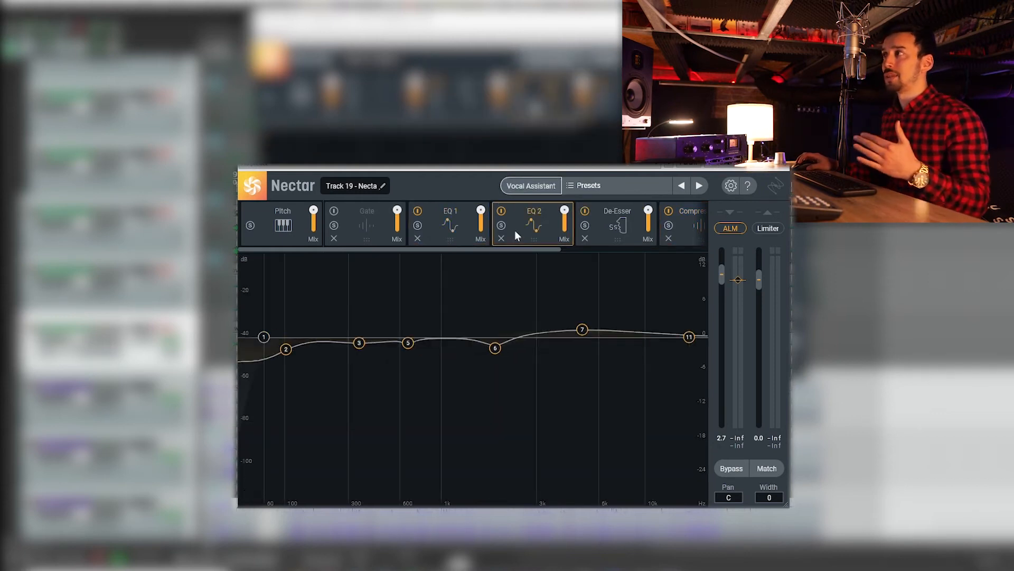
{"action": "left_click_drag", "start_coordinate": [551, 248], "coordinate": [634, 252]}
{"action": "left_click", "coordinate": [518, 224]}
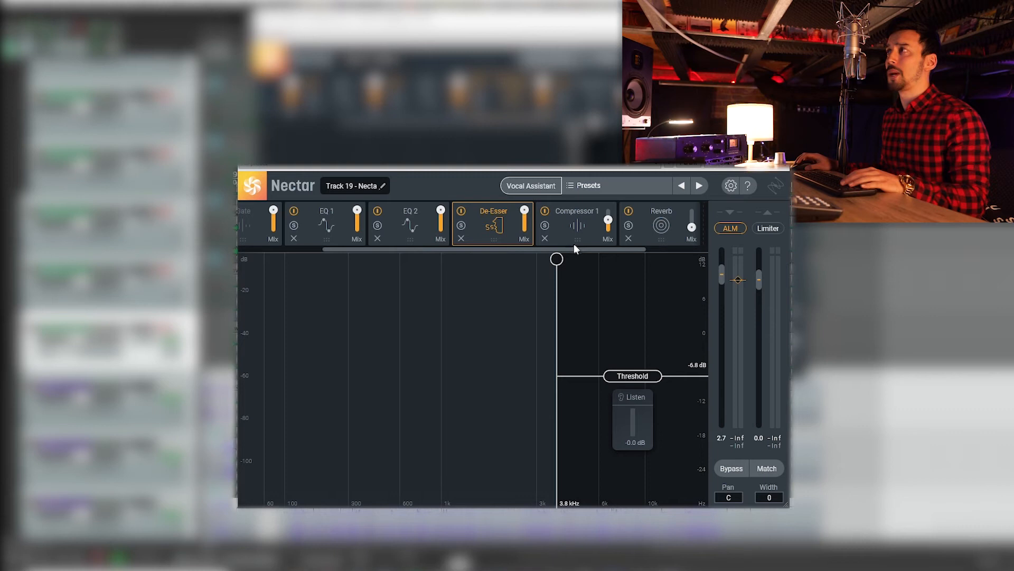
{"action": "left_click", "coordinate": [562, 236]}
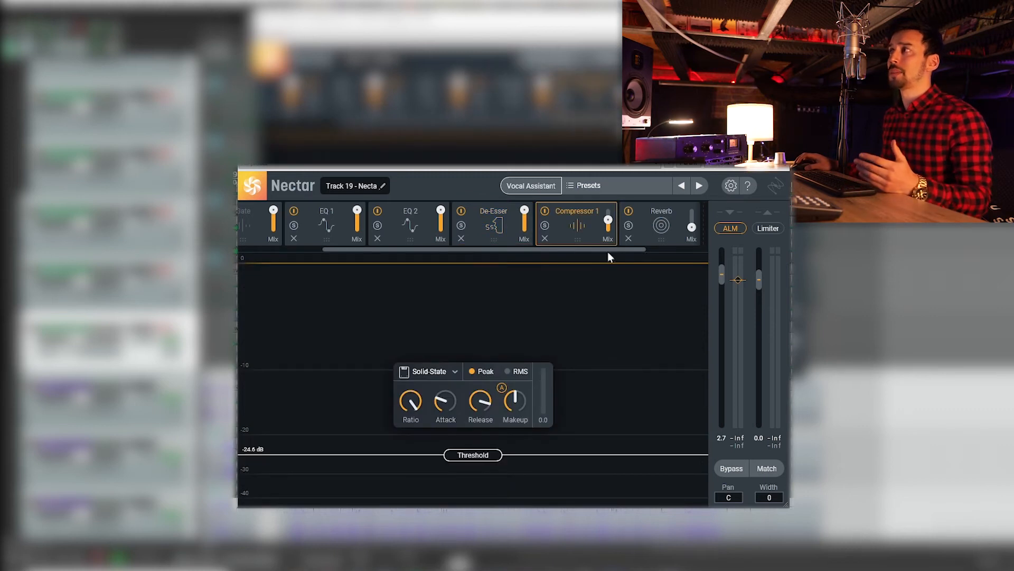
{"action": "left_click_drag", "start_coordinate": [639, 252], "coordinate": [664, 252]}
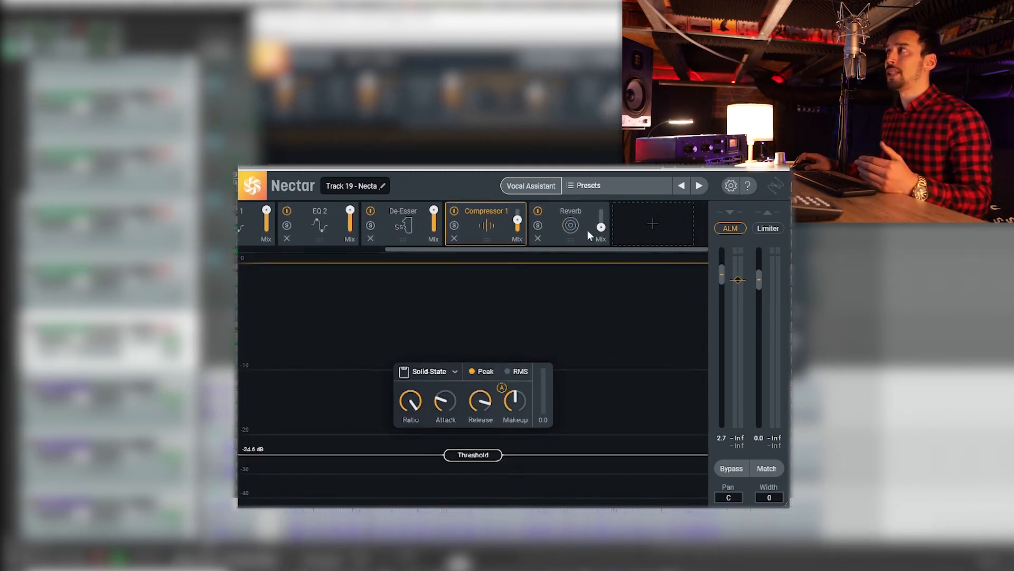
{"action": "left_click", "coordinate": [587, 230]}
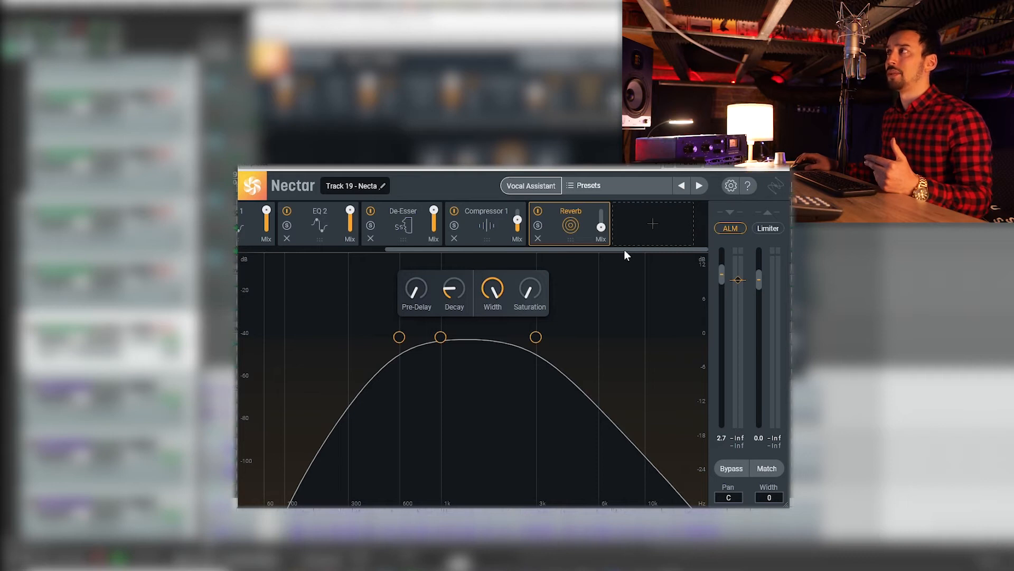
- Return to Nectar's EQ 1 module and play the vocals through it to watch its curve react
{"action": "left_click_drag", "start_coordinate": [588, 252], "coordinate": [438, 246]}
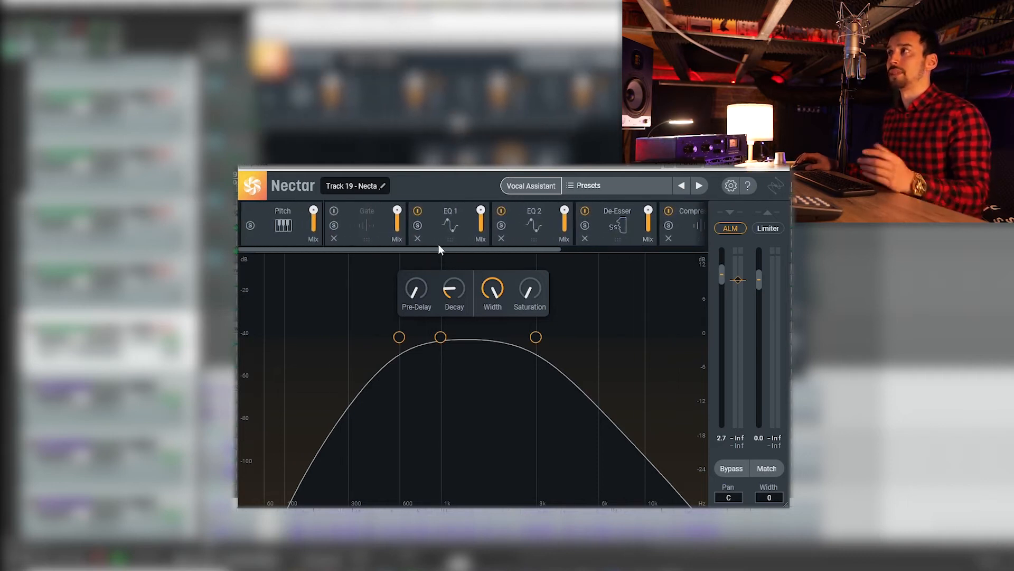
{"action": "left_click", "coordinate": [441, 235]}
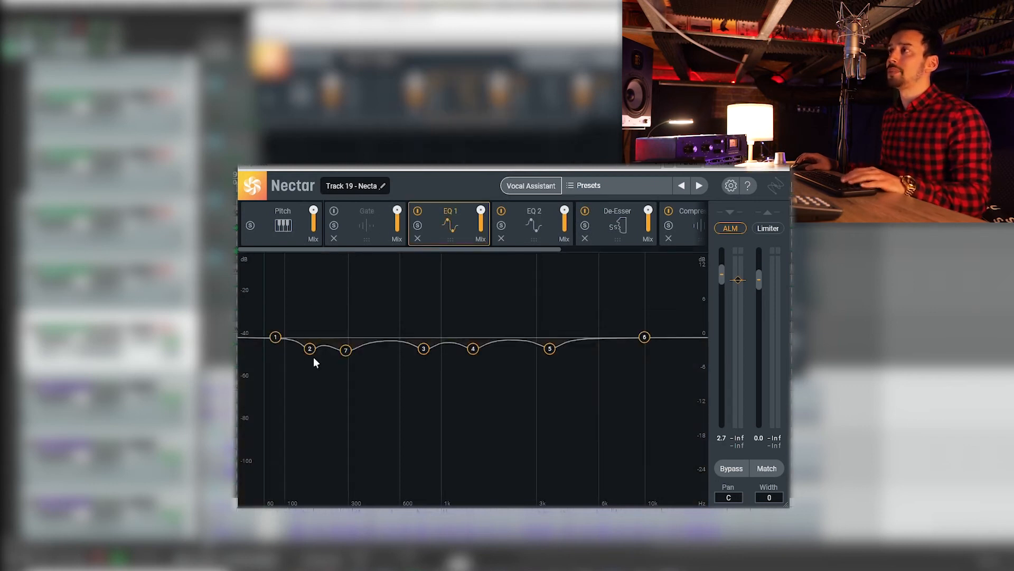
{"action": "key", "text": "space"}
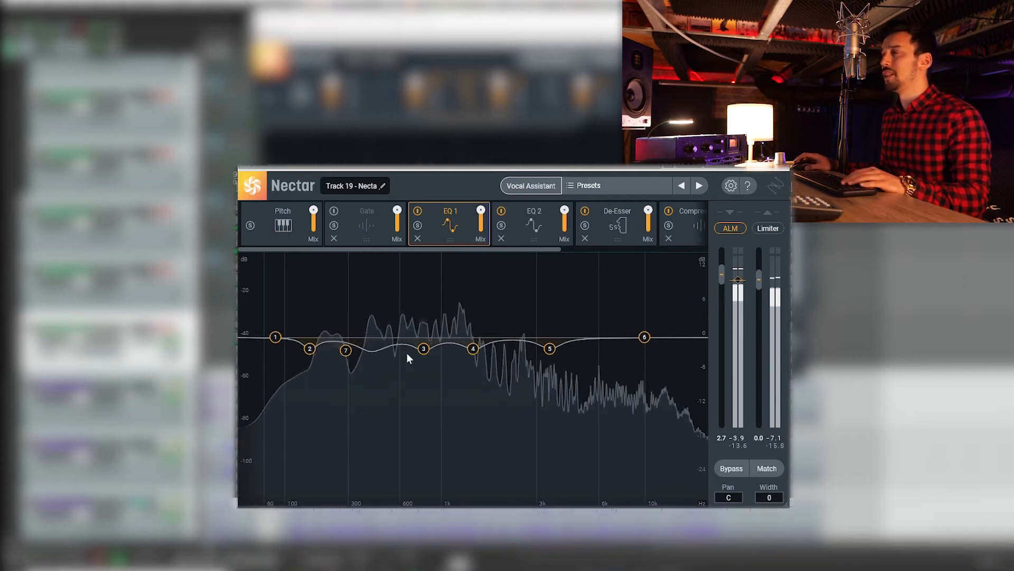
{"action": "key", "text": "space"}
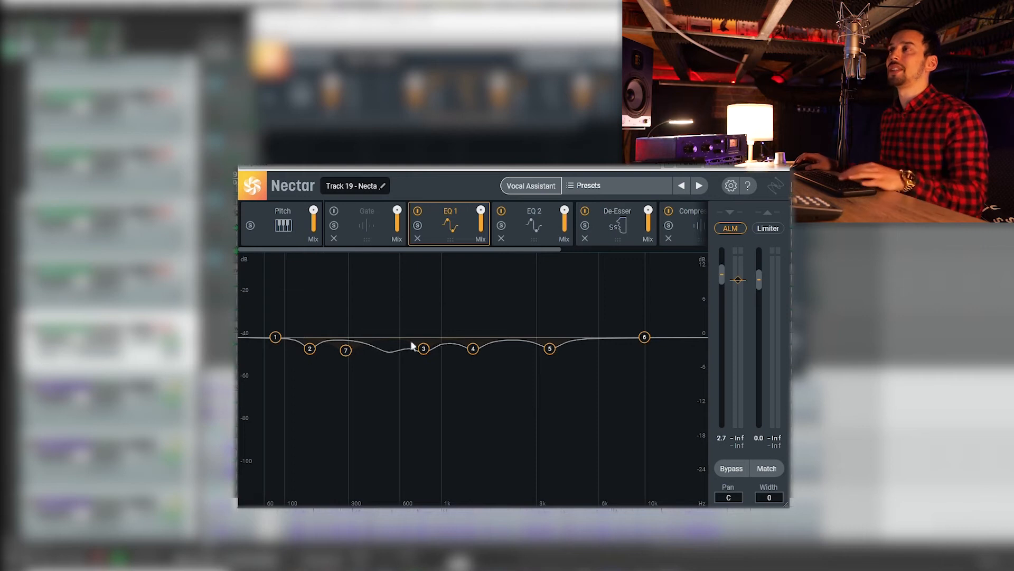
- Audition the vocals through Nectar EQ 1's band 2 at 164 Hz and its dynamic band 7 at 290 Hz, each soloed
{"action": "left_click", "coordinate": [347, 352]}
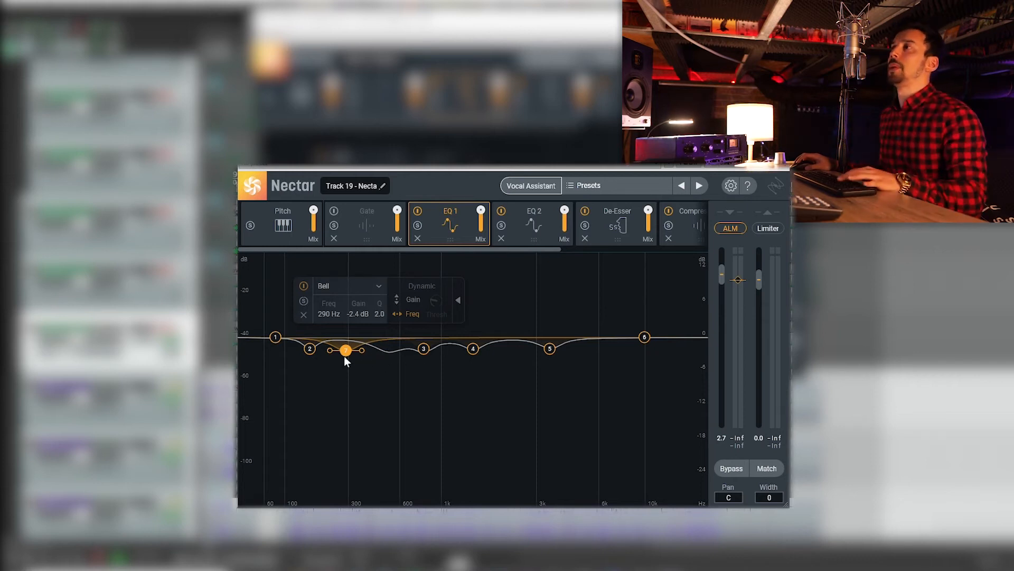
{"action": "left_click", "coordinate": [311, 349]}
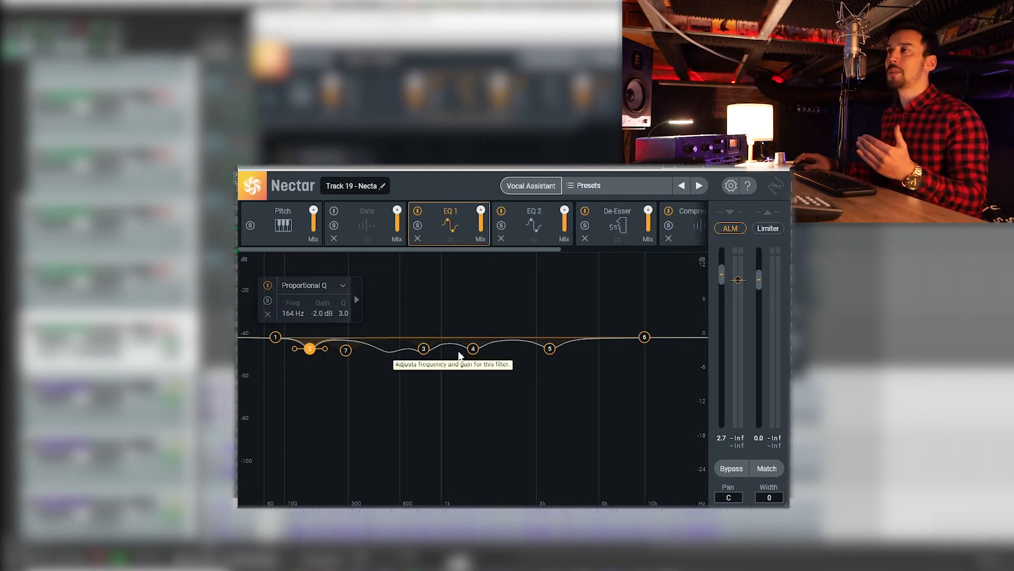
{"action": "left_click", "coordinate": [268, 301]}
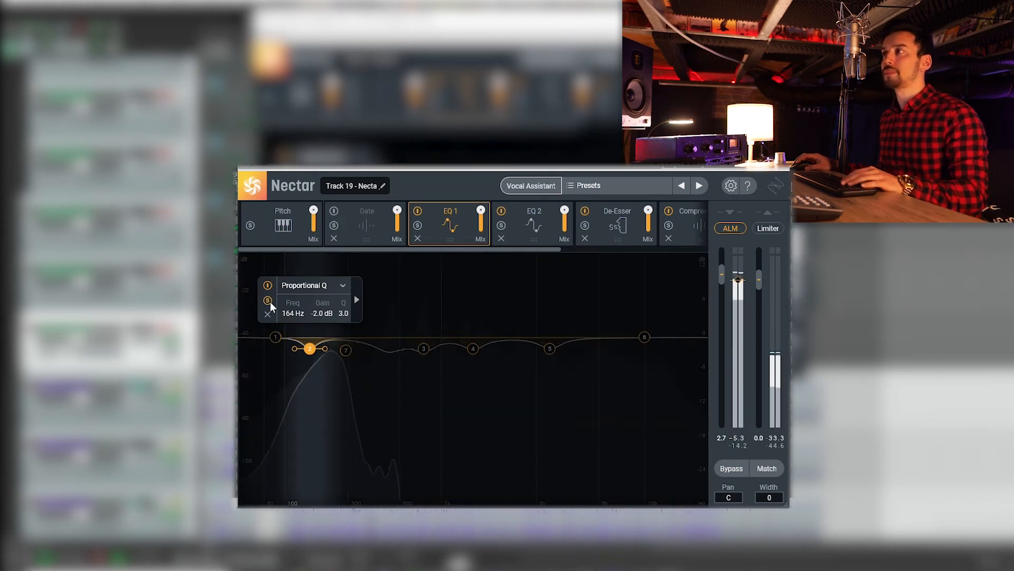
{"action": "left_click", "coordinate": [346, 349]}
{"action": "left_click", "coordinate": [305, 300]}
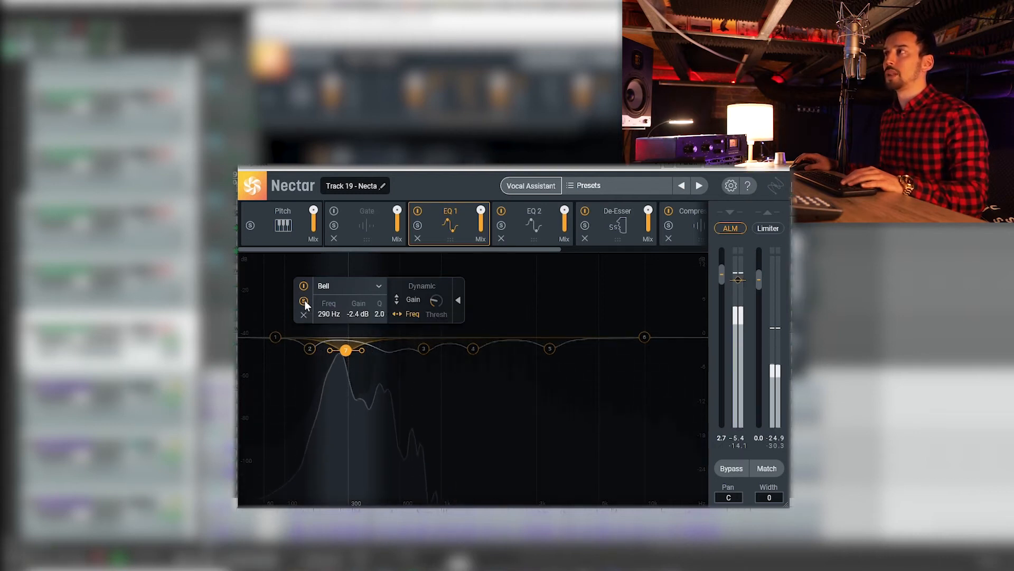
{"action": "left_click", "coordinate": [305, 300]}
- Solo and audition EQ 1's band 3 at 815 Hz and band 4 at 1466 Hz one after the other
{"action": "left_click", "coordinate": [423, 349]}
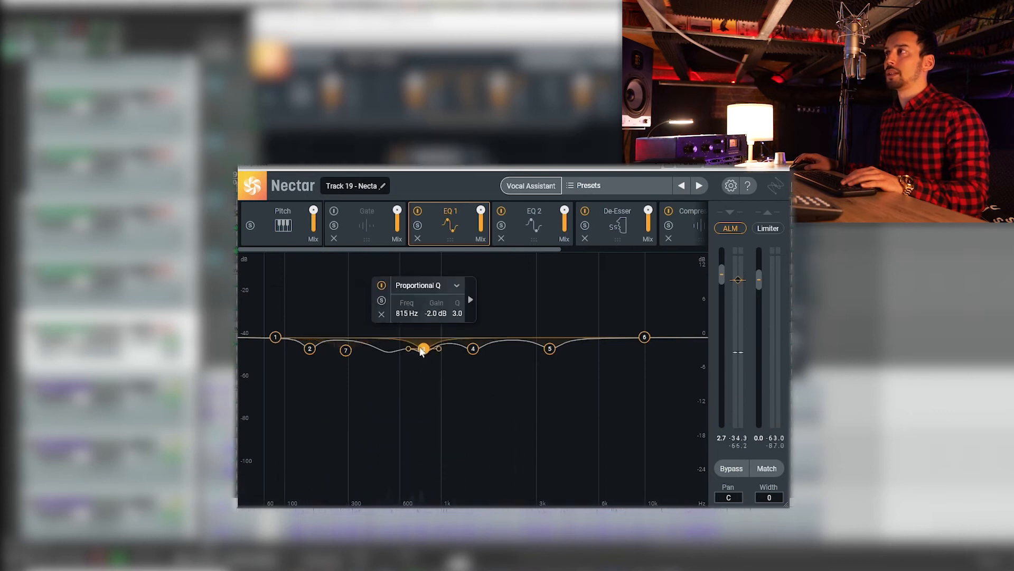
{"action": "left_click", "coordinate": [382, 301]}
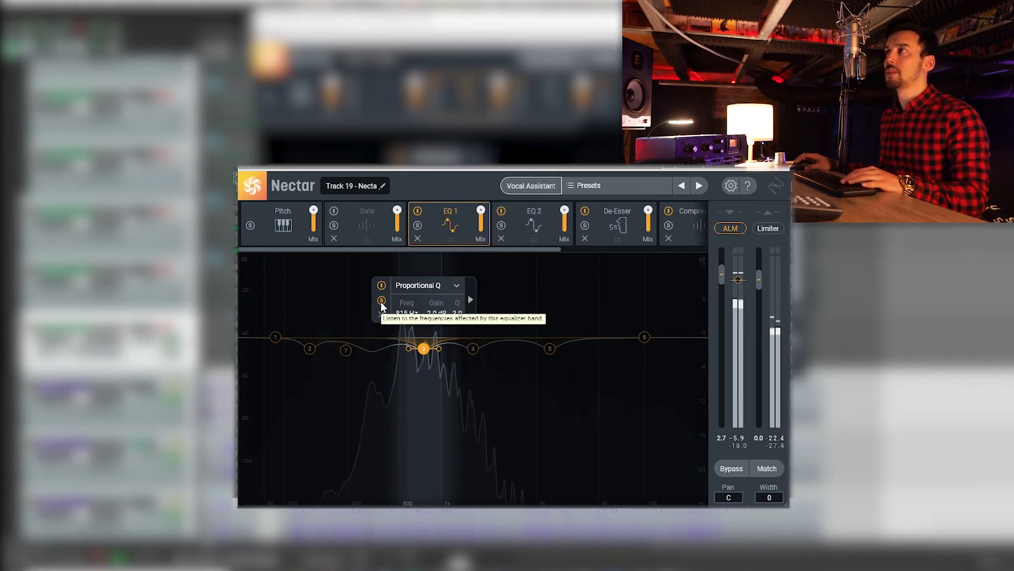
{"action": "left_click", "coordinate": [381, 302]}
{"action": "left_click", "coordinate": [473, 348]}
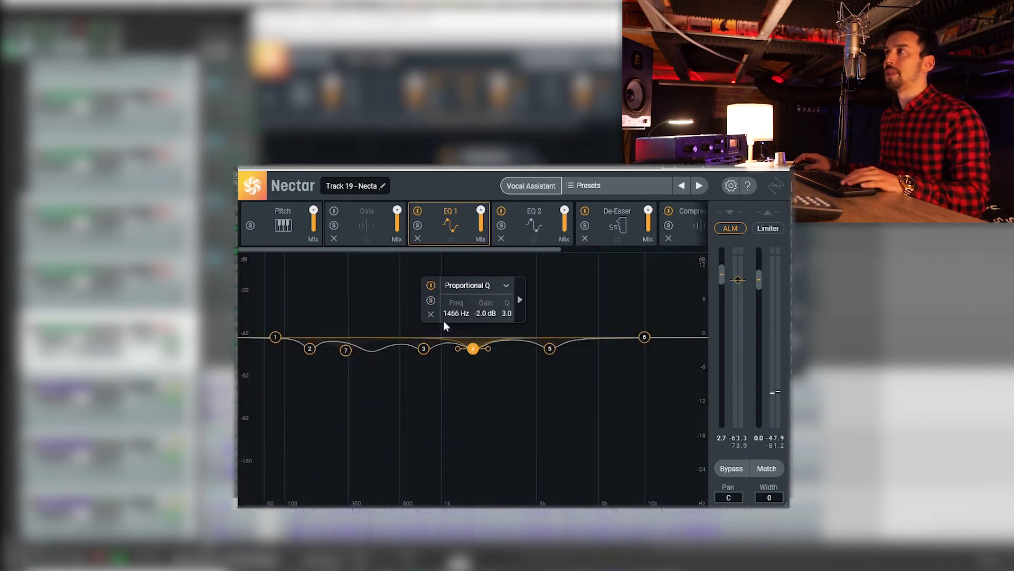
{"action": "left_click", "coordinate": [434, 300]}
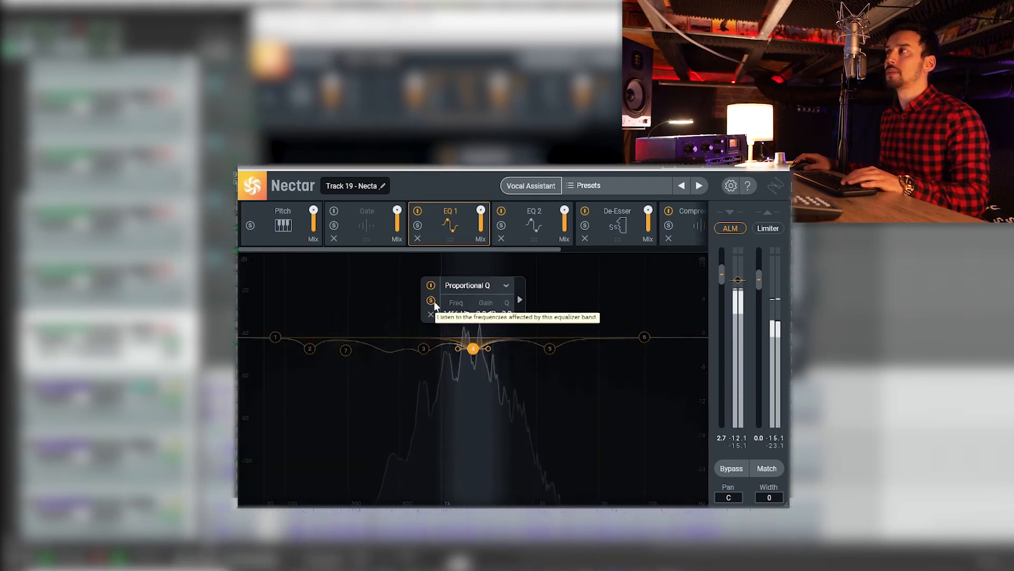
{"action": "left_click", "coordinate": [432, 300]}
- Audition EQ 1's band 5 at 3505 Hz in isolation and open Nectar's EQ 2 module
{"action": "left_click", "coordinate": [550, 349]}
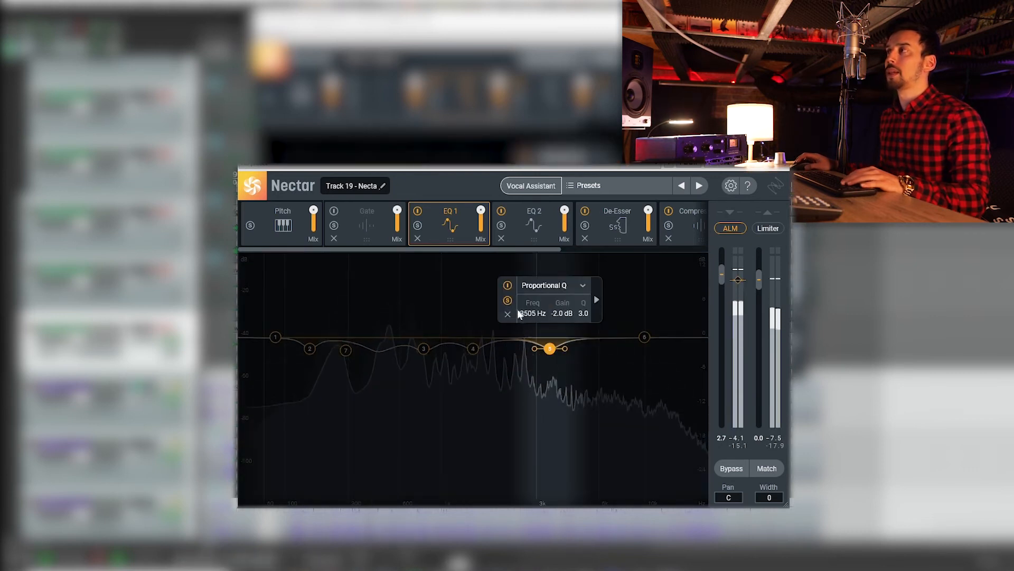
{"action": "left_click", "coordinate": [585, 366]}
{"action": "left_click_drag", "start_coordinate": [503, 250], "coordinate": [513, 242]}
{"action": "left_click", "coordinate": [509, 233]}
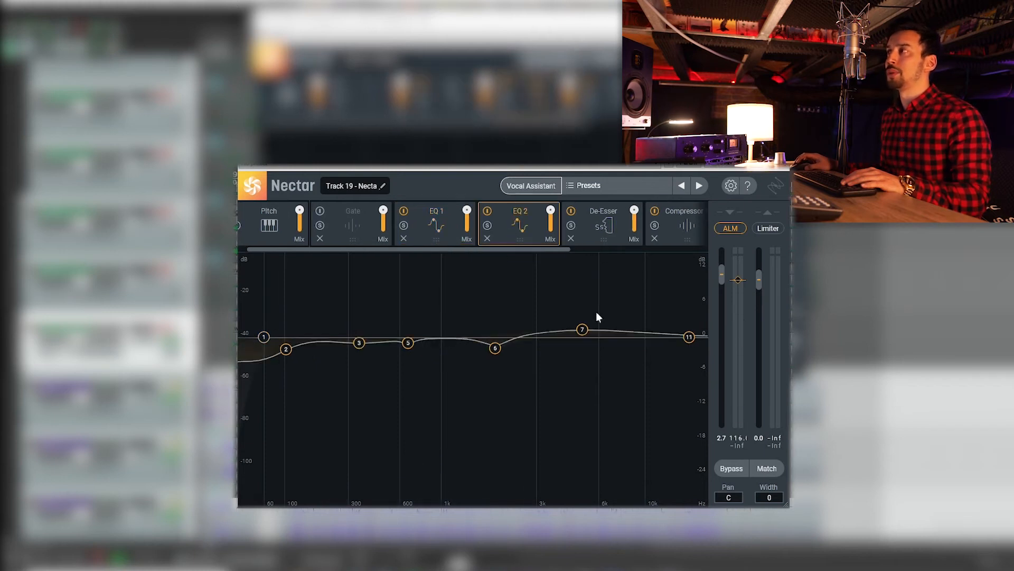
- Solo and audition EQ 2's band 7 at 5032 Hz and band 6 at 1892 Hz one after the other
{"action": "left_click", "coordinate": [581, 331]}
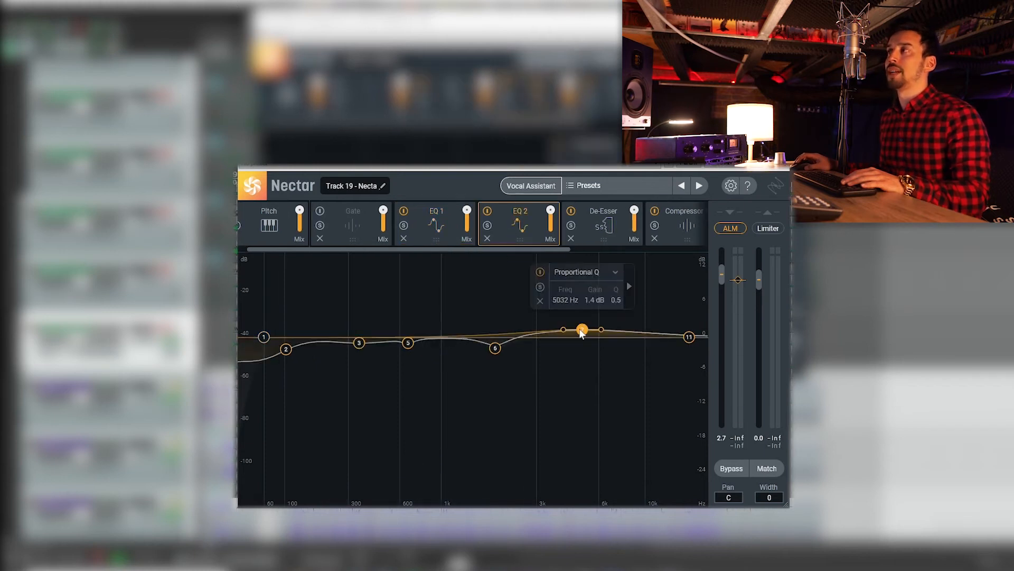
{"action": "left_click", "coordinate": [540, 288]}
{"action": "key", "text": "space"}
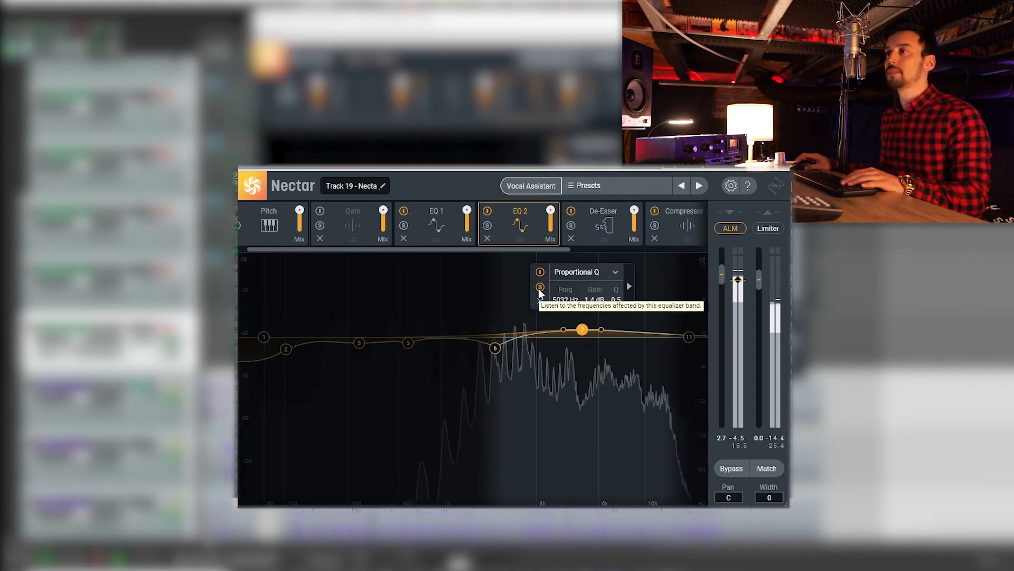
{"action": "left_click", "coordinate": [540, 287]}
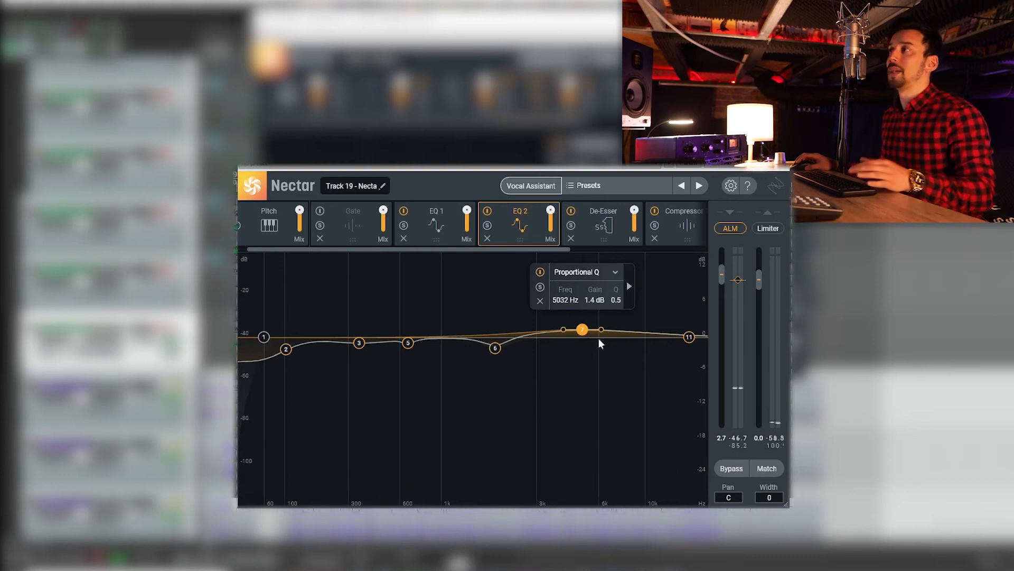
{"action": "left_click", "coordinate": [495, 347]}
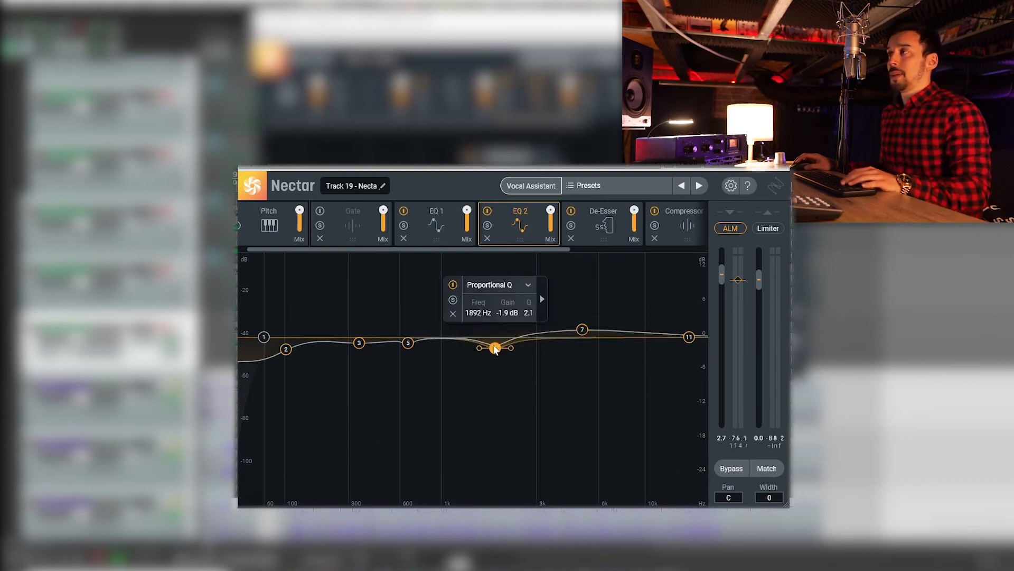
{"action": "left_click", "coordinate": [453, 300]}
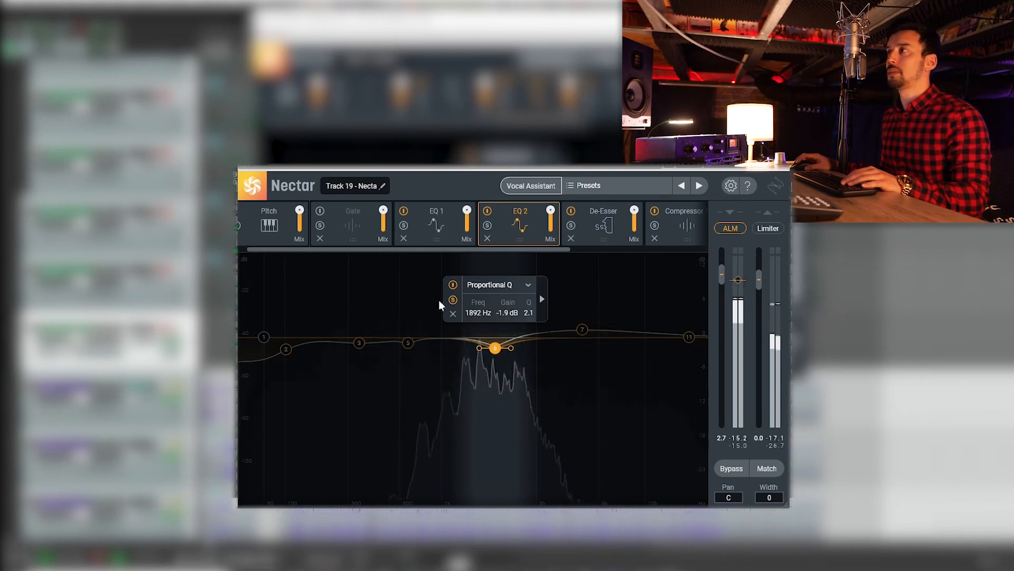
{"action": "left_click", "coordinate": [436, 299]}
- Check the De-Esser, and compare the vocals with Nectar's Compressor 1 bypassed and active
{"action": "left_click", "coordinate": [590, 236]}
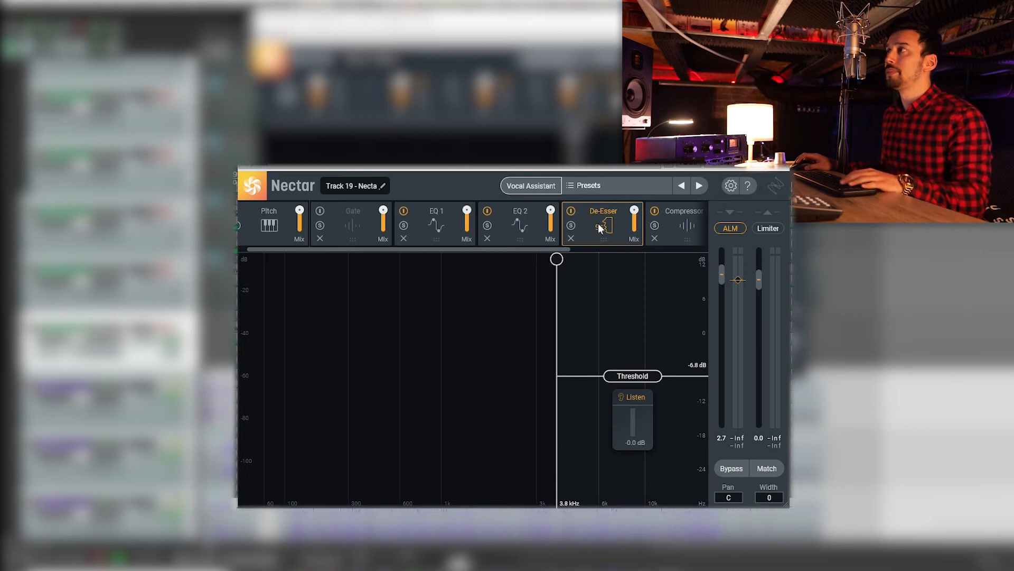
{"action": "left_click", "coordinate": [669, 228]}
{"action": "left_click_drag", "start_coordinate": [603, 251], "coordinate": [642, 251]}
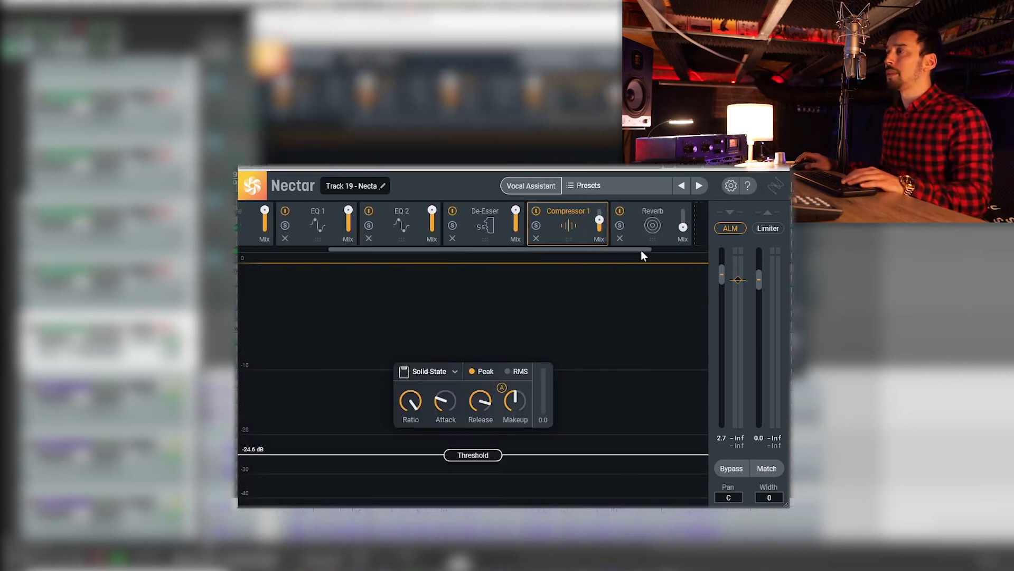
{"action": "key", "text": "space"}
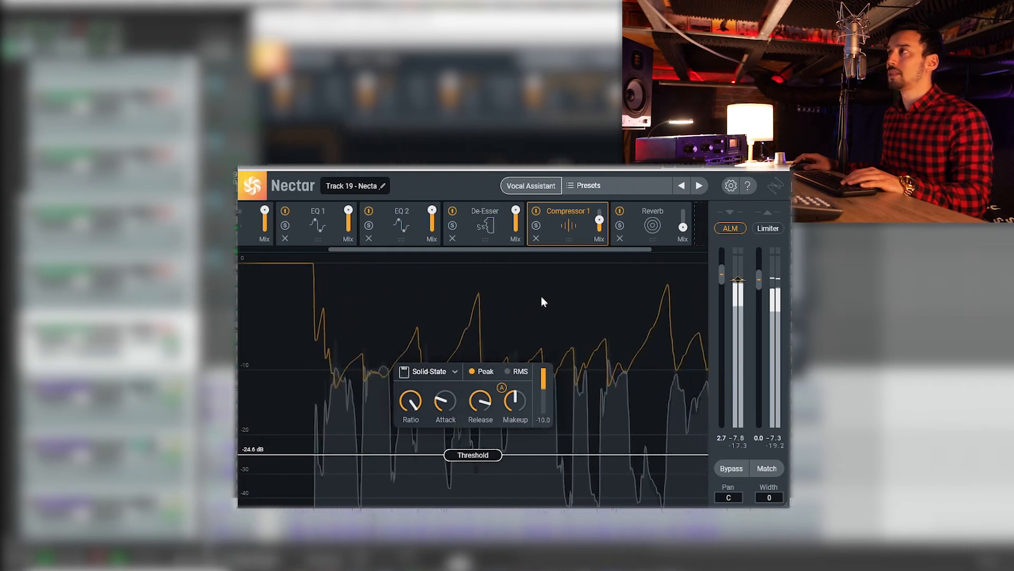
{"action": "left_click", "coordinate": [536, 211]}
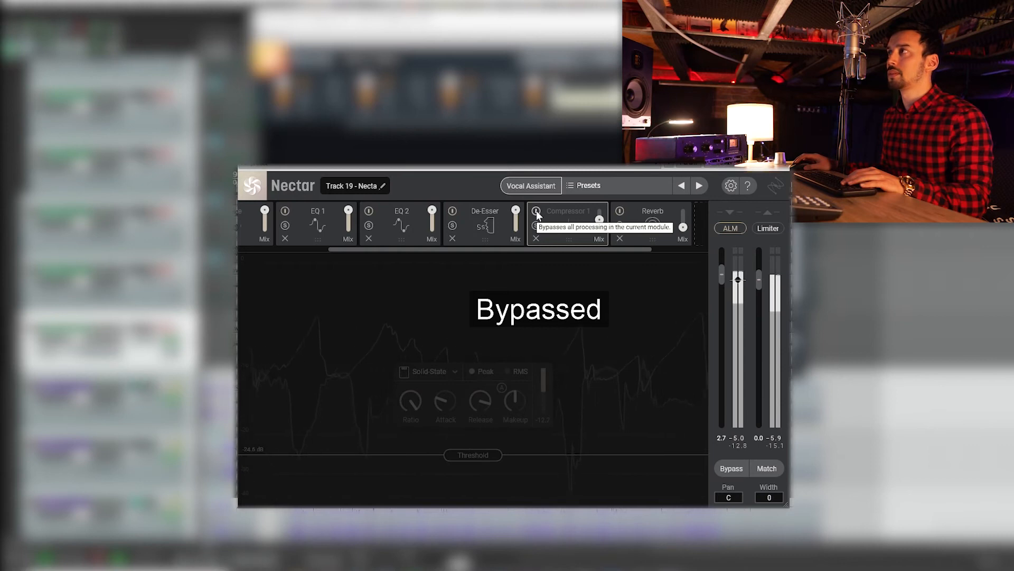
{"action": "left_click", "coordinate": [537, 212]}
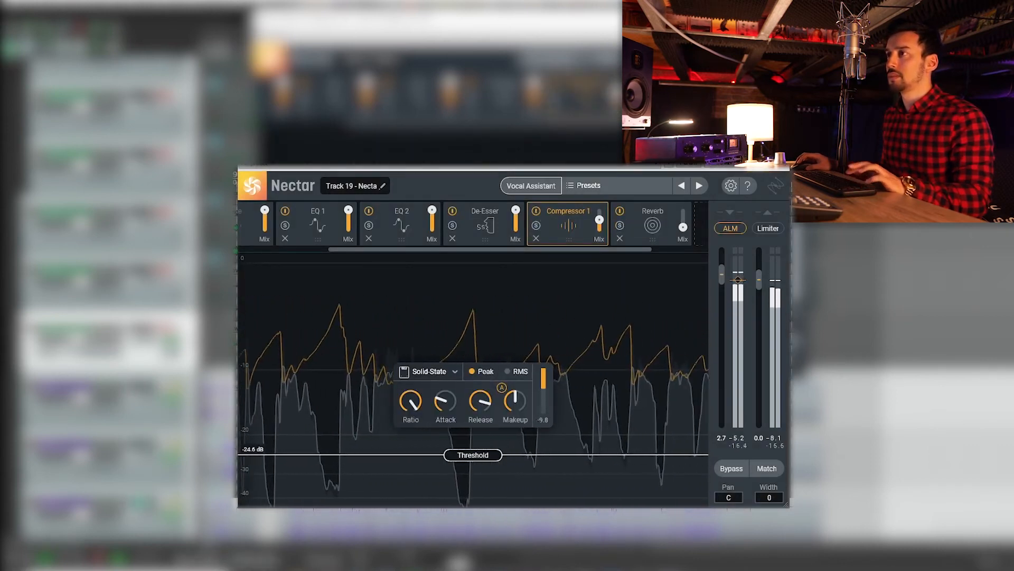
{"action": "left_click", "coordinate": [537, 211]}
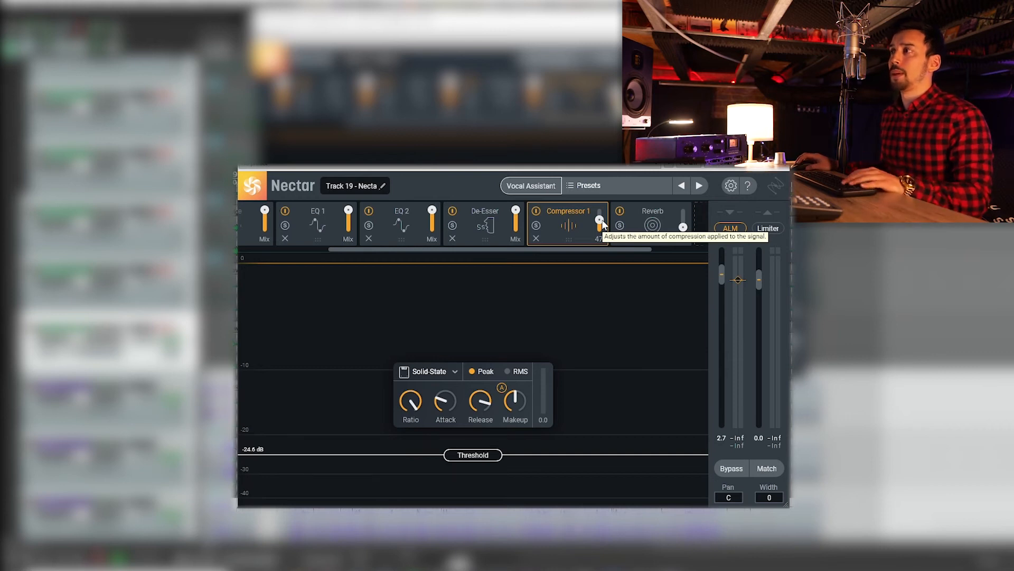
- Inspect Compressor 1's ratio, attack and release settings and play the vocals through the compressor
{"action": "mouse_move", "coordinate": [404, 400]}
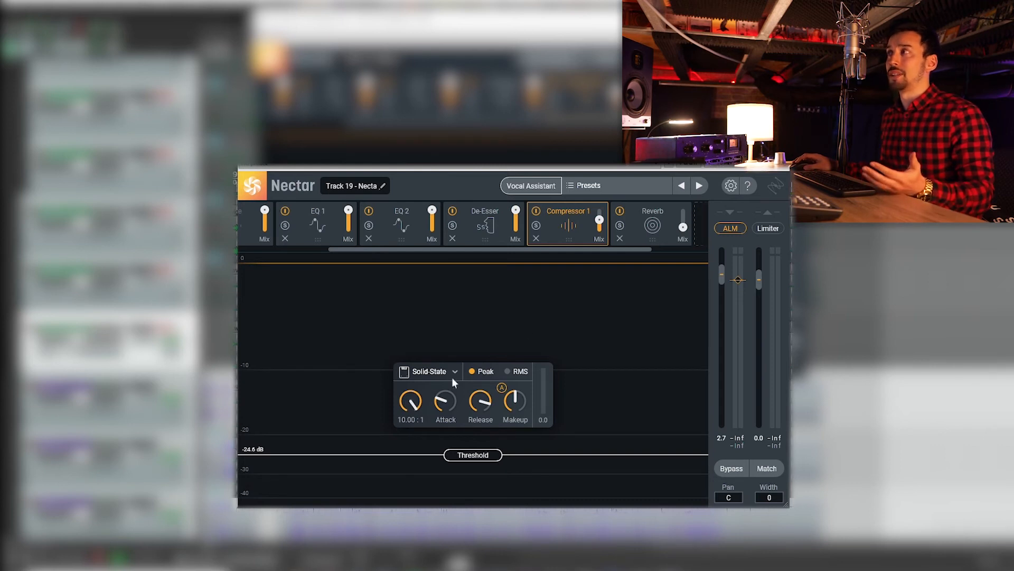
{"action": "mouse_move", "coordinate": [447, 405]}
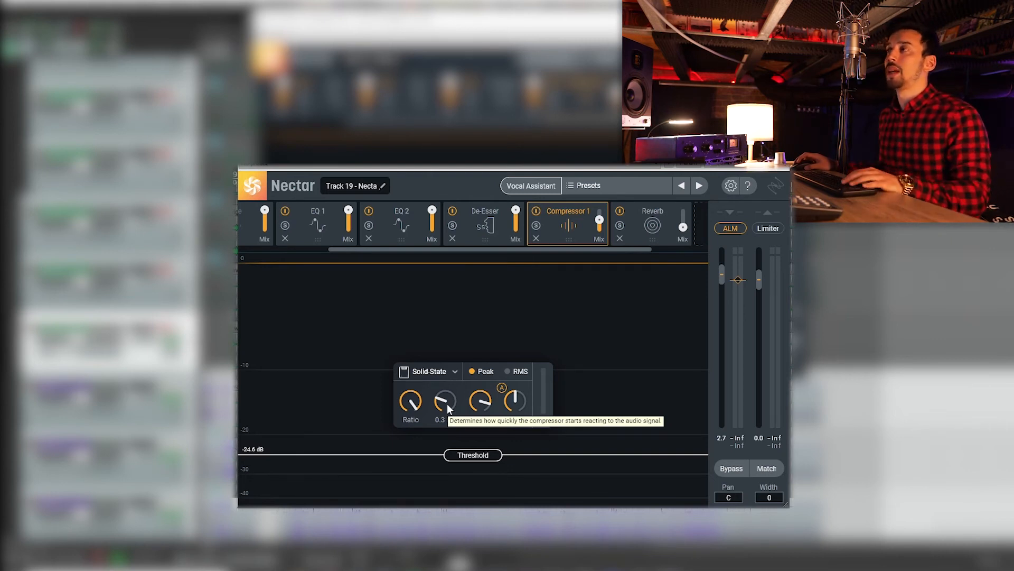
{"action": "mouse_move", "coordinate": [481, 405]}
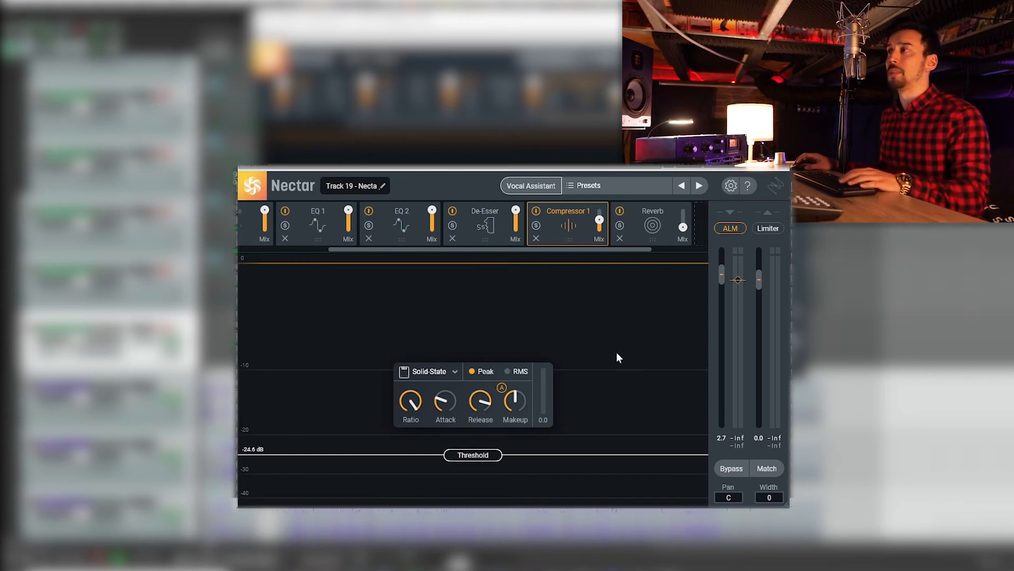
{"action": "key", "text": "space"}
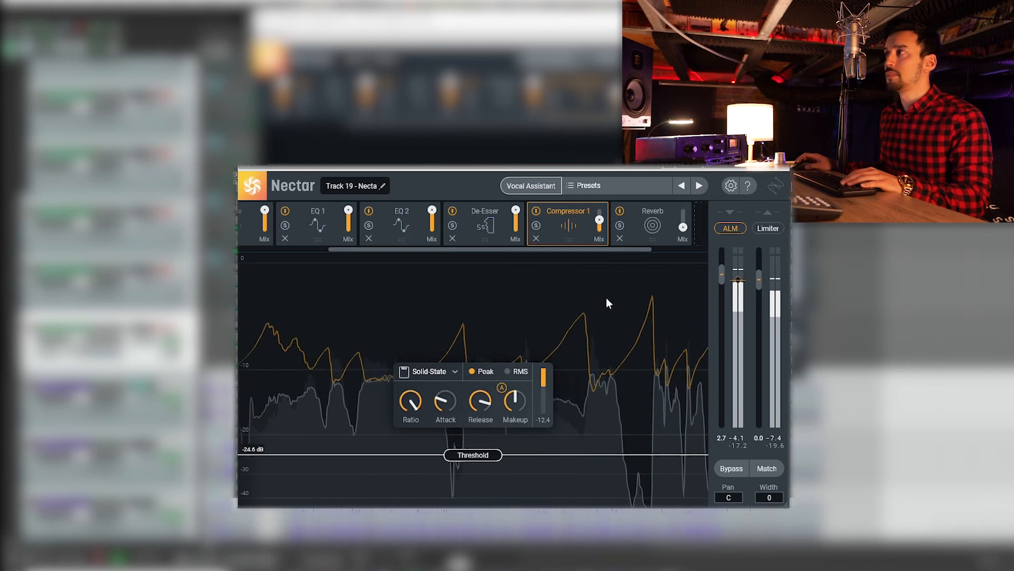
- Audition Nectar's Reverb with its mix raised to 28 and returned to 9, and compare it with the module bypassed
{"action": "left_click", "coordinate": [577, 239]}
{"action": "mouse_move", "coordinate": [619, 231]}
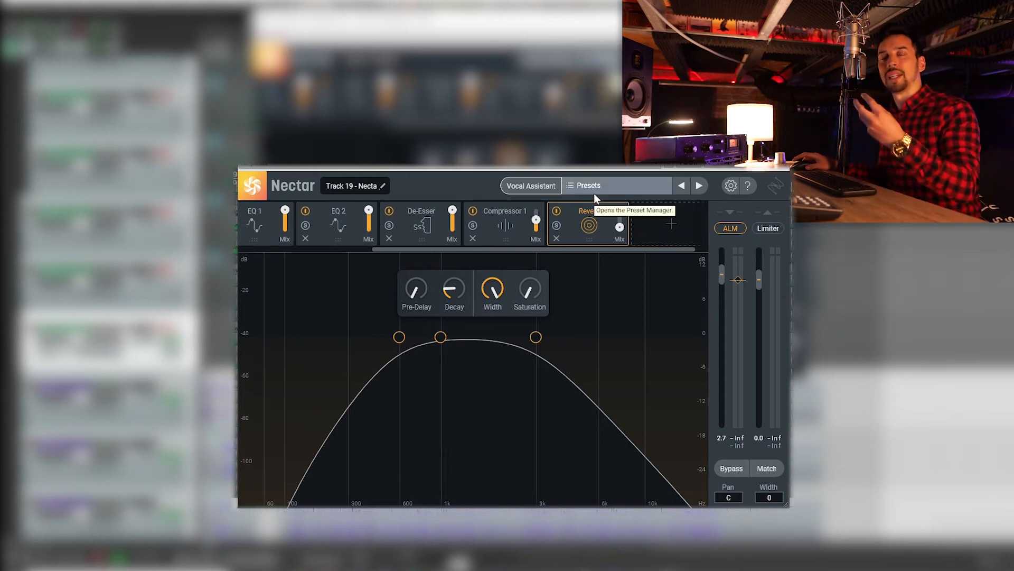
{"action": "key", "text": "space"}
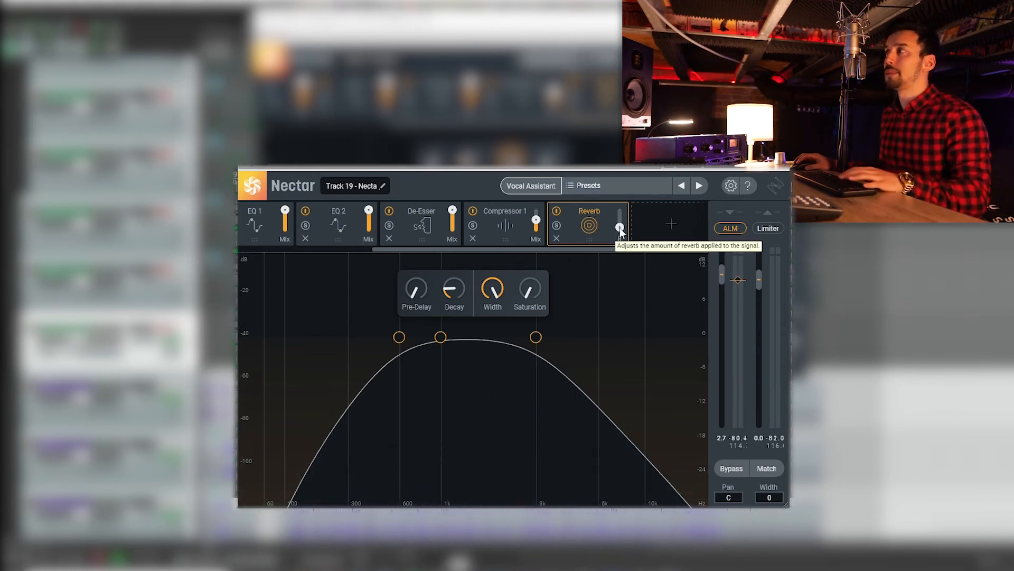
{"action": "left_click_drag", "start_coordinate": [621, 229], "coordinate": [620, 224]}
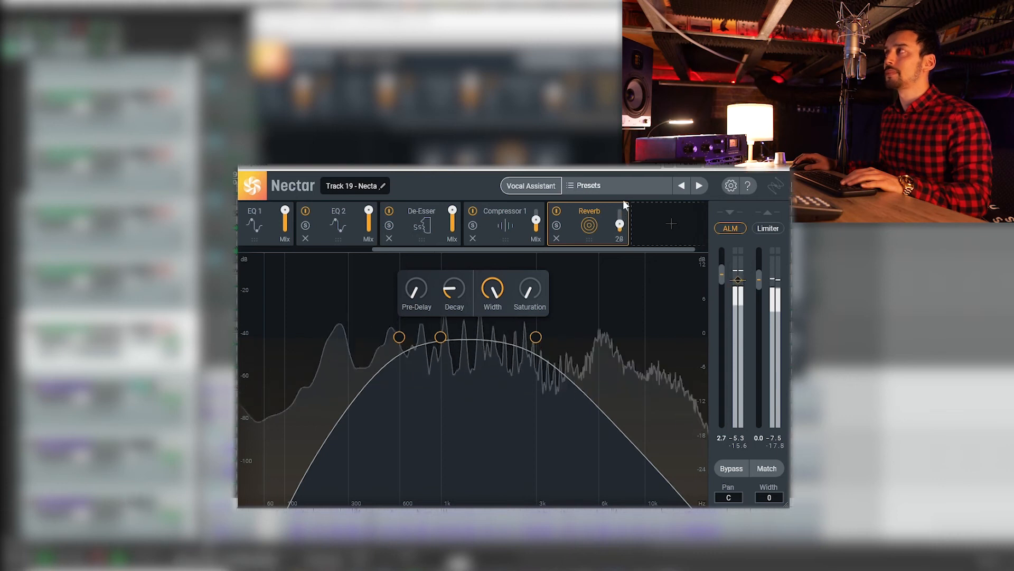
{"action": "left_click_drag", "start_coordinate": [628, 181], "coordinate": [641, 233]}
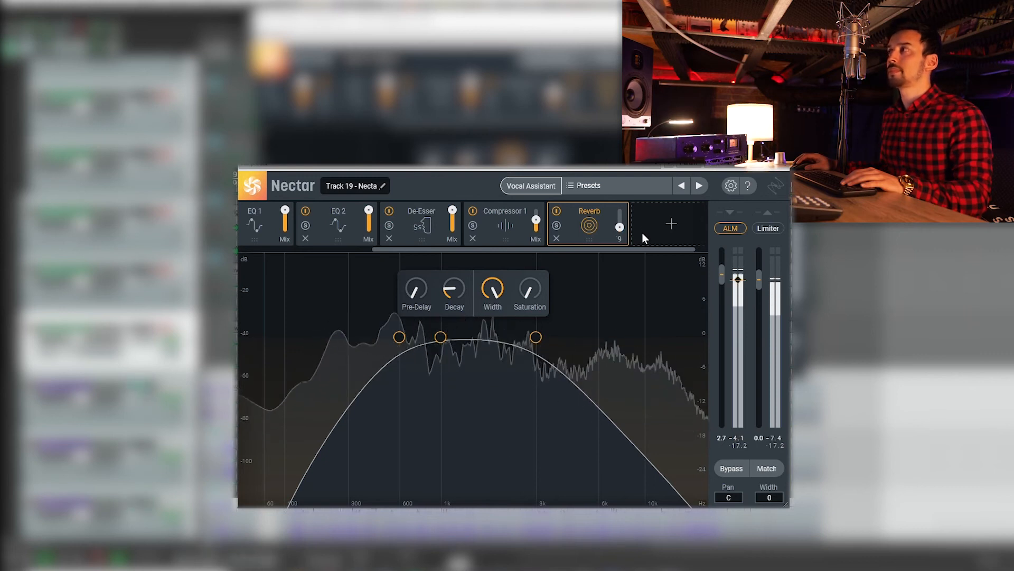
{"action": "left_click", "coordinate": [557, 211]}
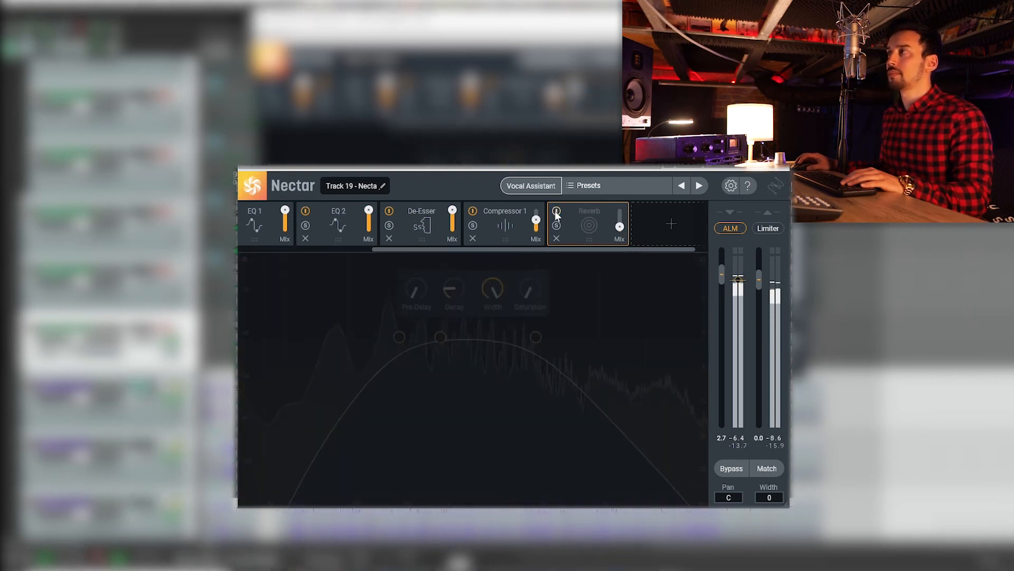
{"action": "left_click", "coordinate": [557, 211]}
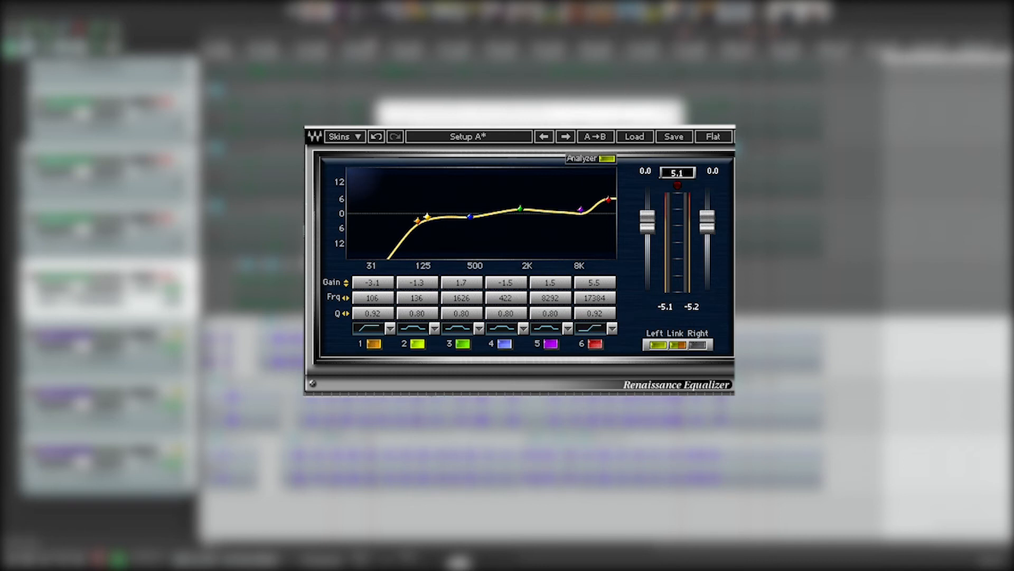
- Play the vocals through Renaissance Equalizer and compare them with its 17384 Hz band 6 off and on
{"action": "key", "text": "space"}
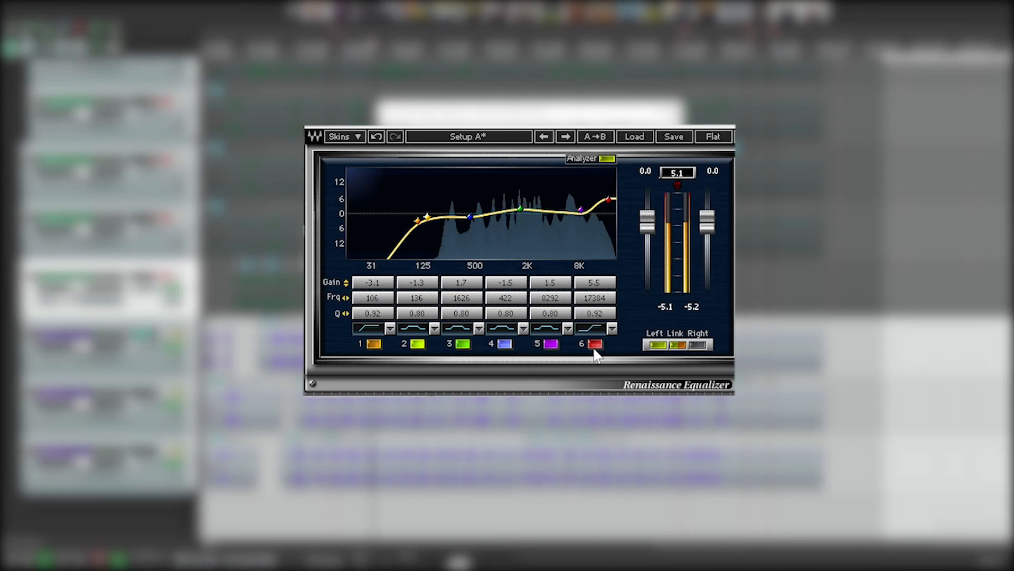
{"action": "left_click", "coordinate": [595, 347]}
{"action": "left_click", "coordinate": [595, 345]}
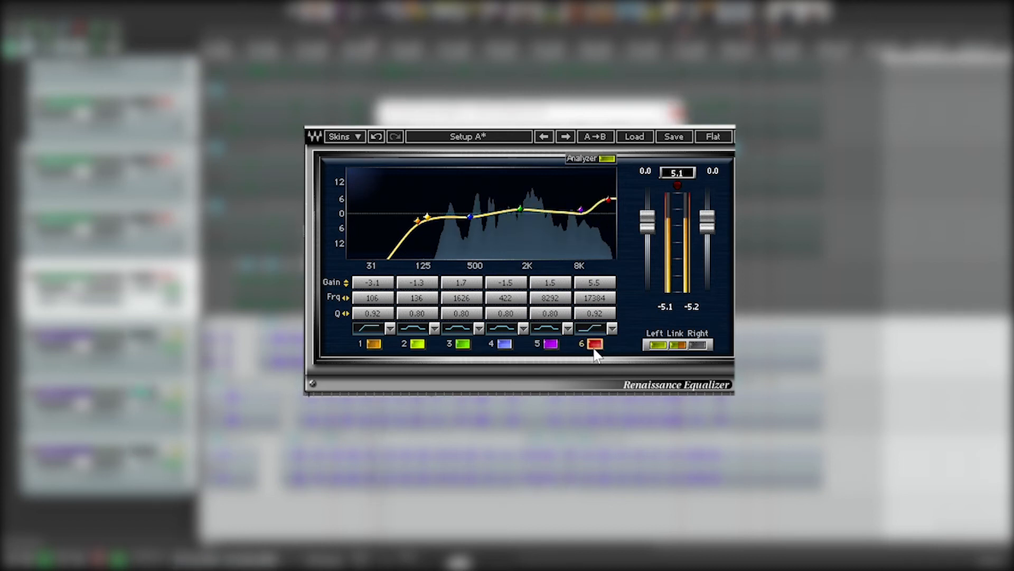
{"action": "key", "text": "space"}
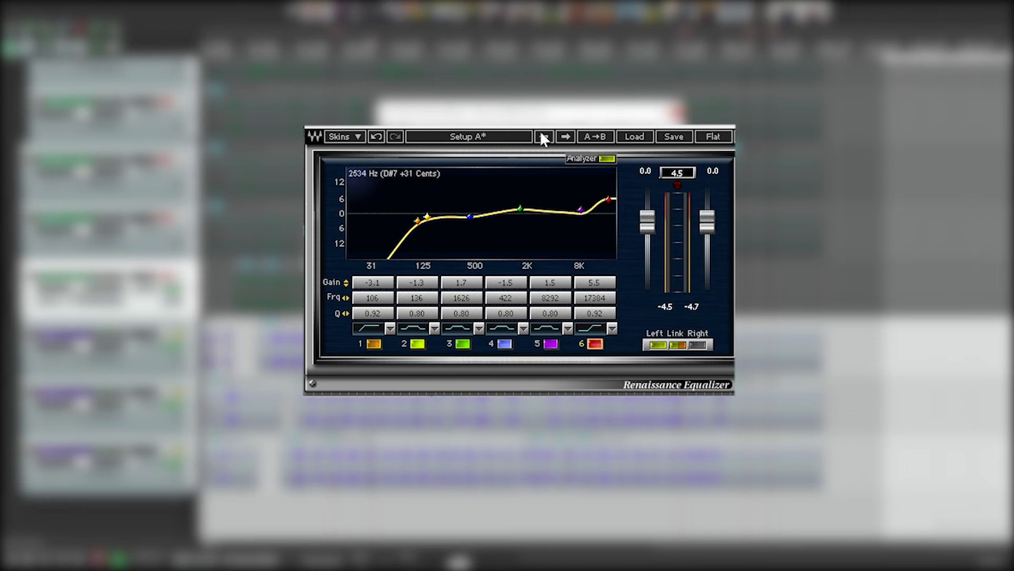
- Compare the playing vocals with Renaissance Equalizer's bands 3 and 6 both switched off and on again
{"action": "left_click", "coordinate": [464, 347]}
{"action": "left_click", "coordinate": [464, 347]}
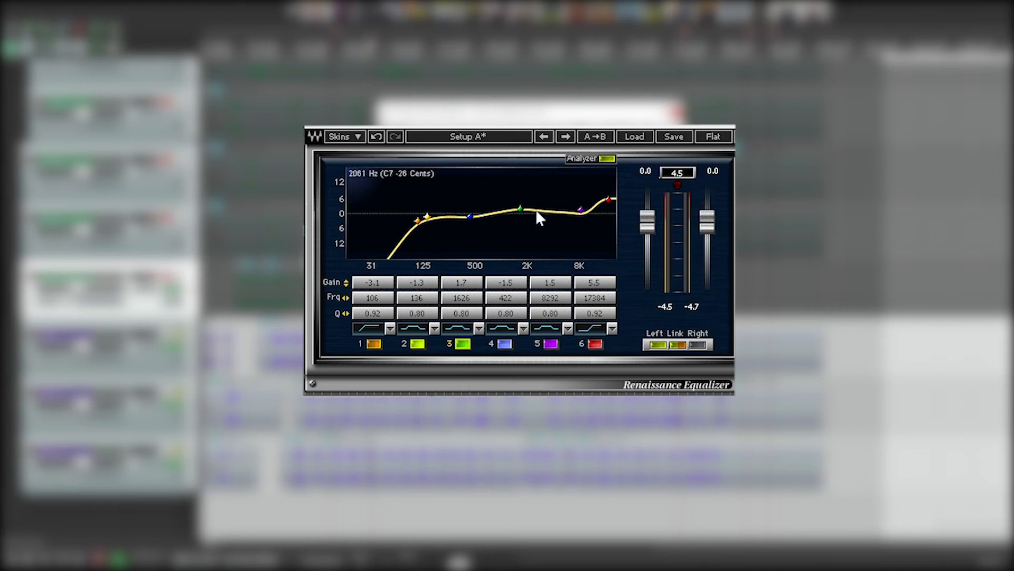
{"action": "key", "text": "space"}
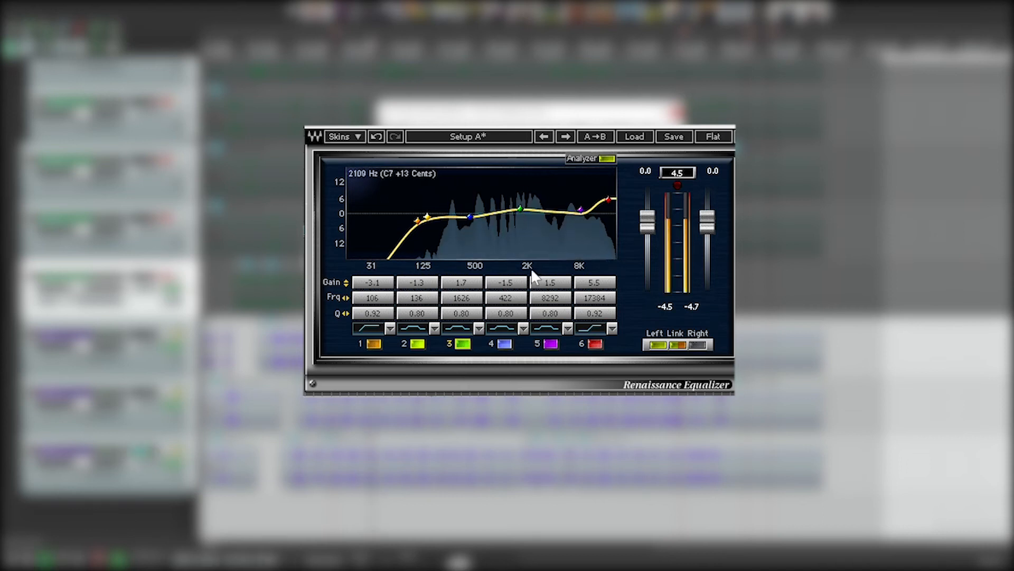
{"action": "left_click", "coordinate": [464, 346]}
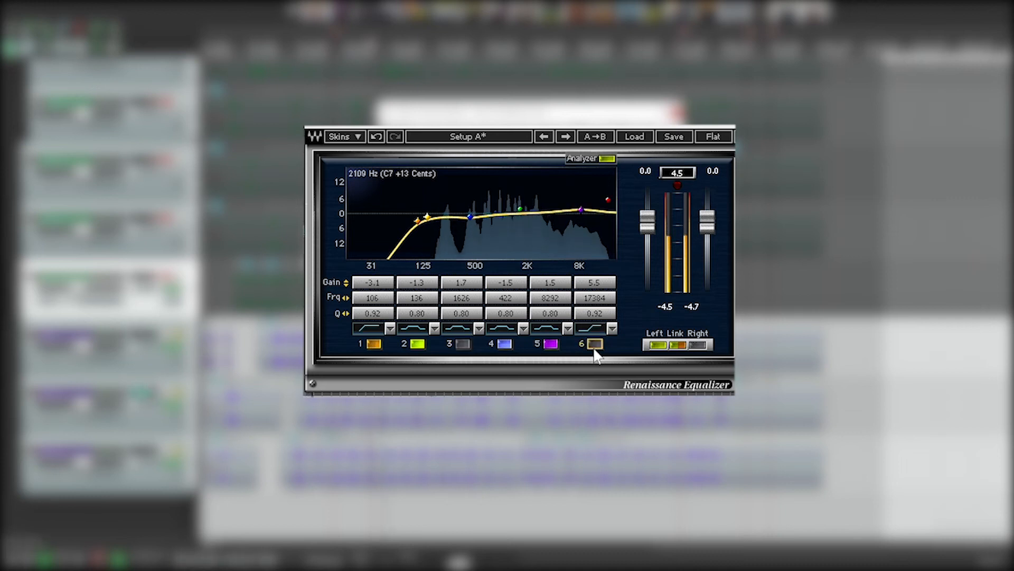
{"action": "left_click", "coordinate": [465, 347]}
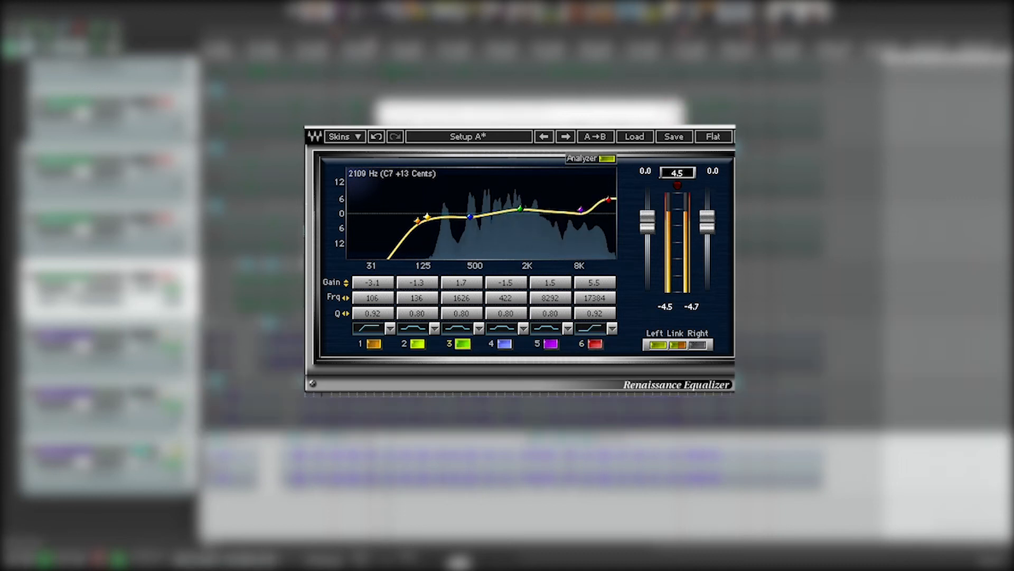
{"action": "left_click", "coordinate": [464, 345]}
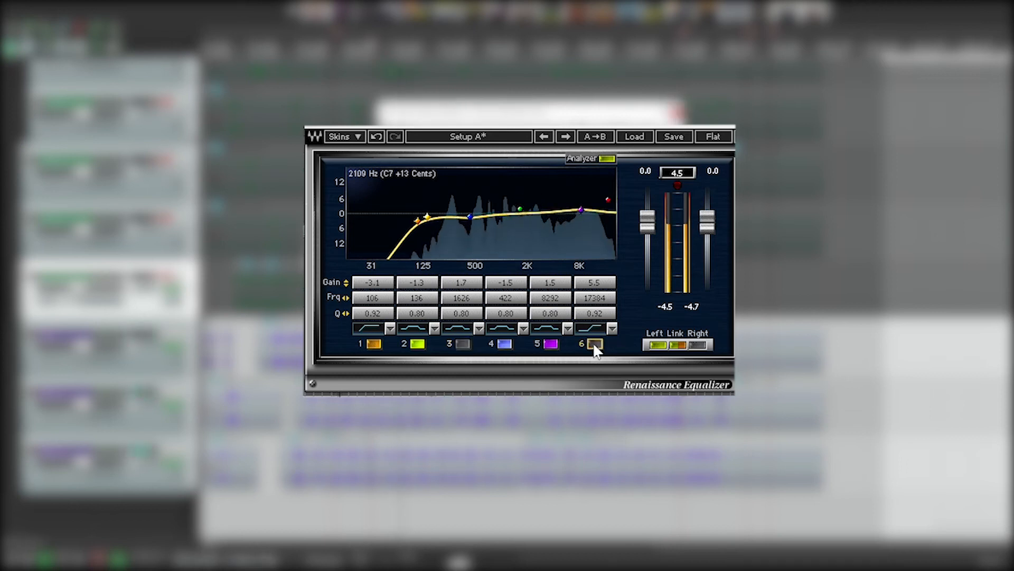
{"action": "left_click", "coordinate": [463, 344]}
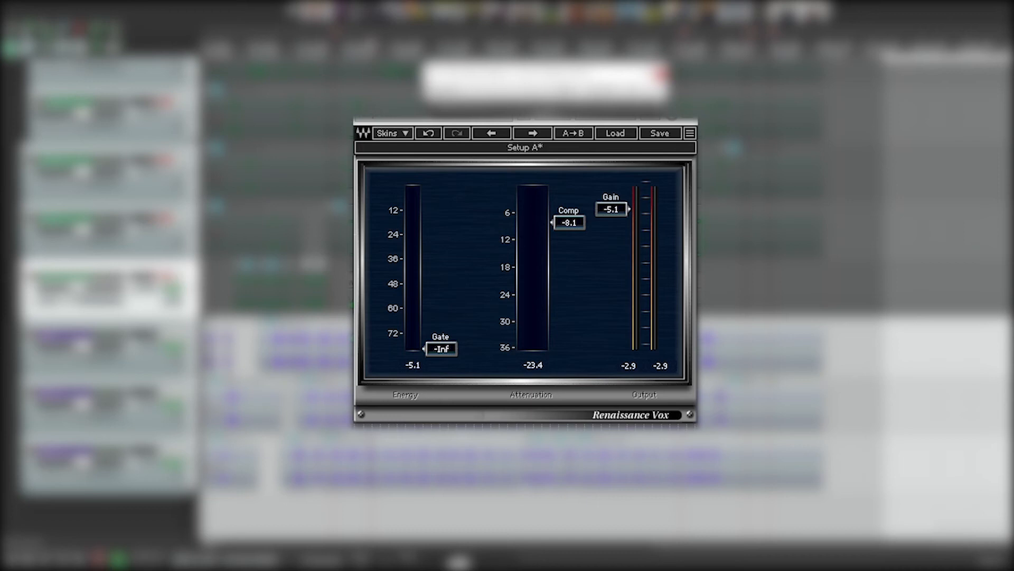
- Audition Renaissance Vox with Comp and Gain at 0.0, and lower both to -5.6 to compare the compressed vocals
{"action": "key", "text": "space"}
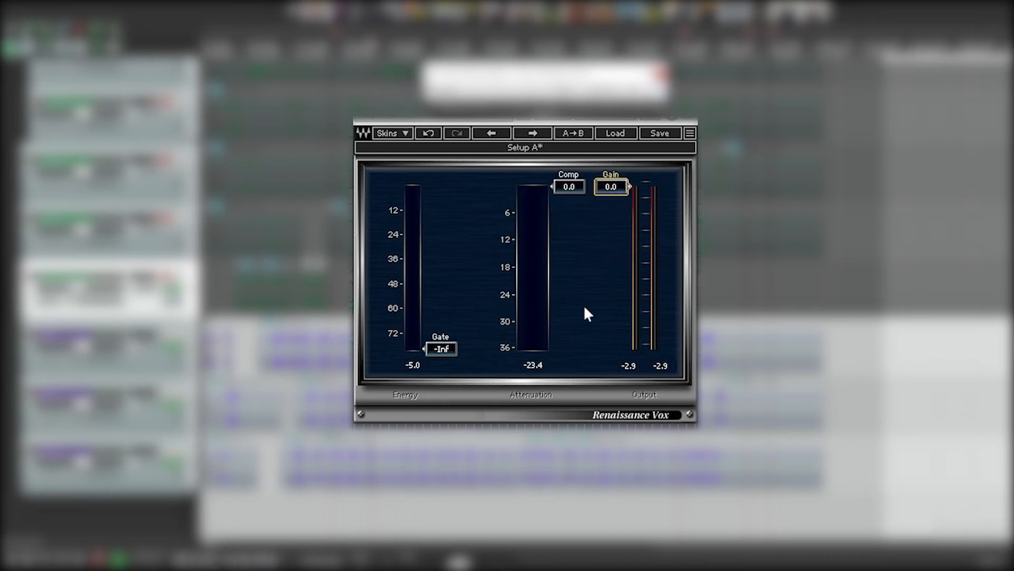
{"action": "key", "text": "space"}
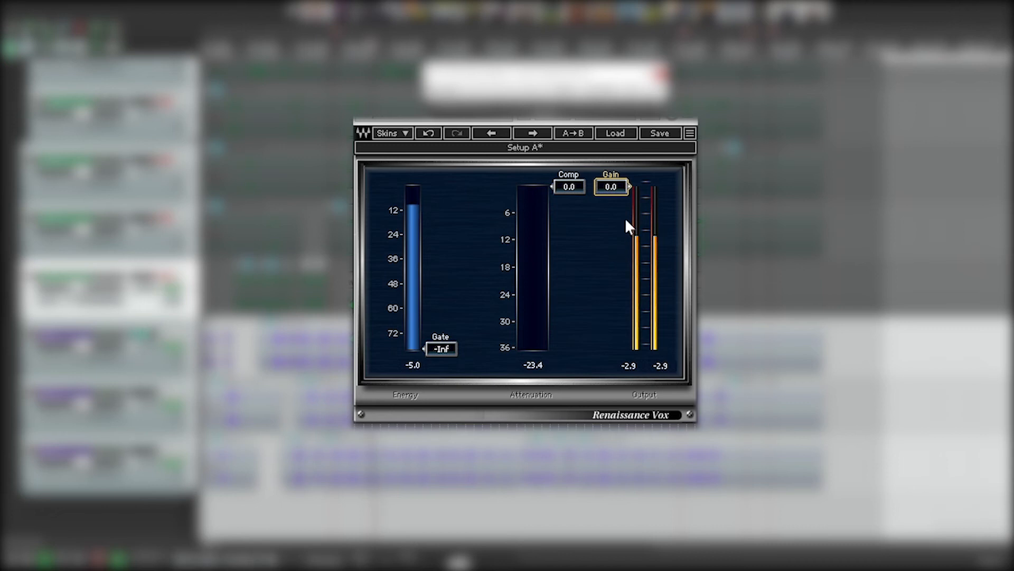
{"action": "key", "text": "space"}
{"action": "left_click_drag", "start_coordinate": [572, 188], "coordinate": [572, 212]}
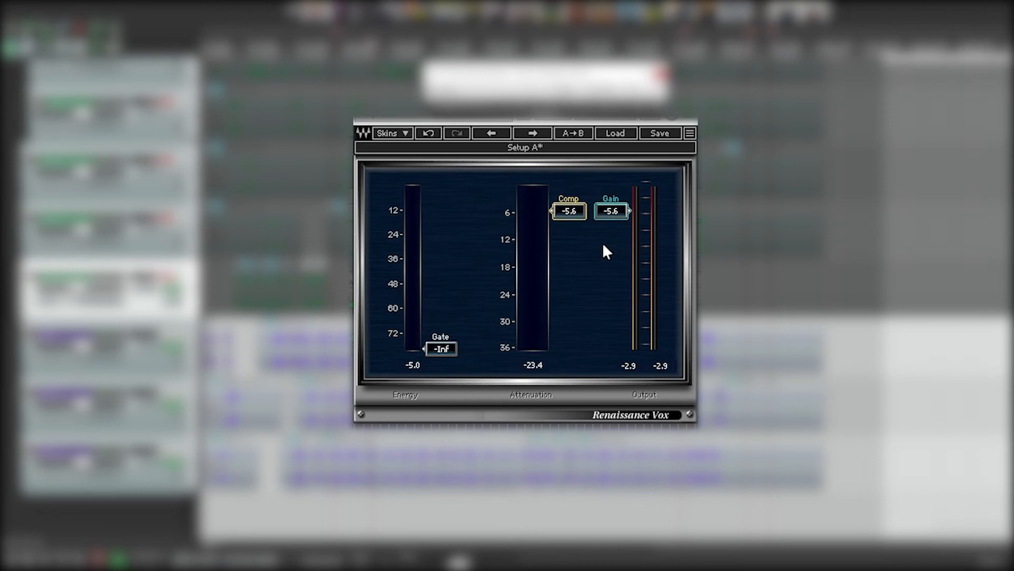
{"action": "key", "text": "space"}
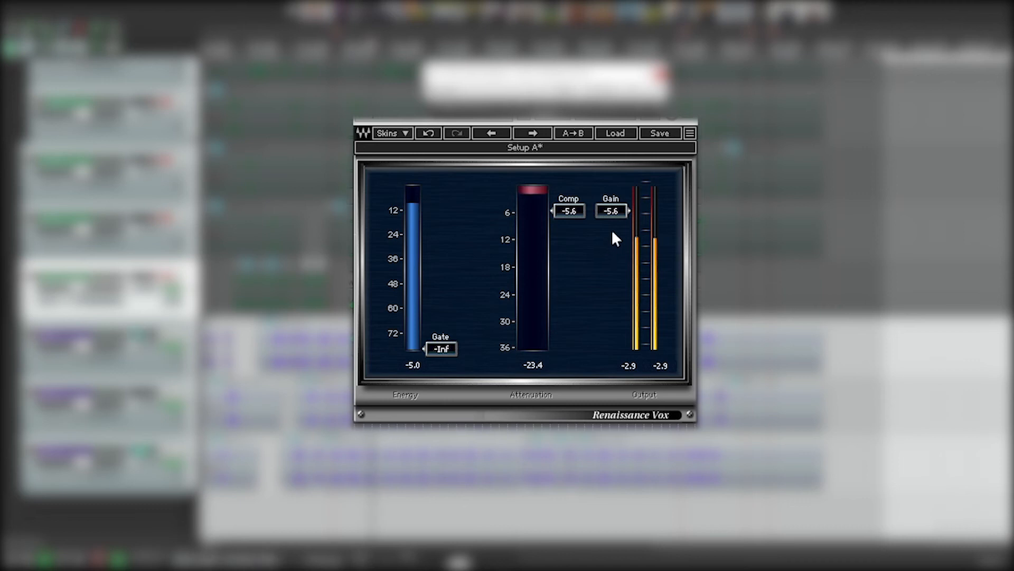
{"action": "left_click_drag", "start_coordinate": [611, 211], "coordinate": [570, 220]}
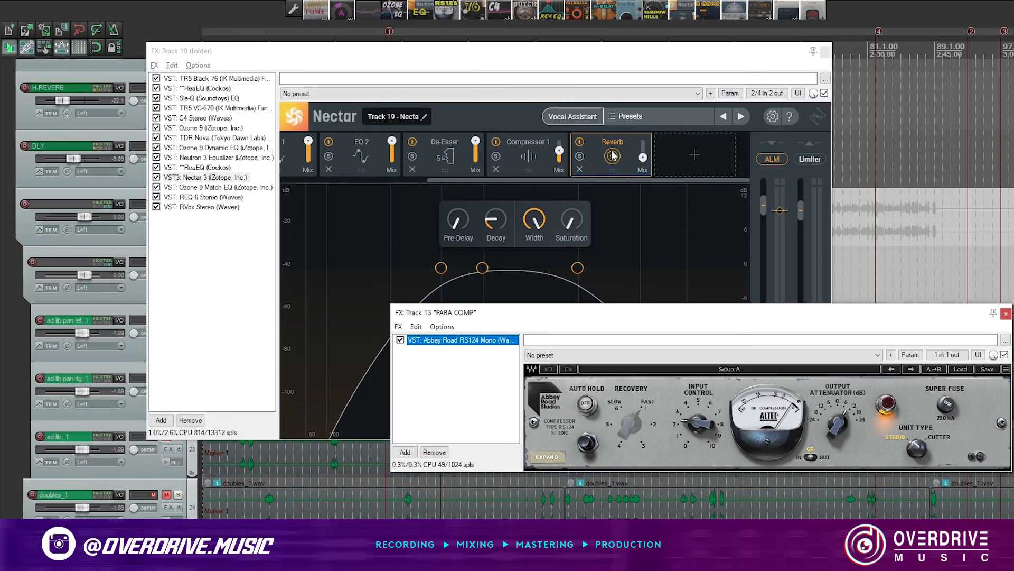
- Compare the playing vocals with Nectar's Reverb module bypassed and enabled, and close track 19's effects window
{"action": "left_click", "coordinate": [581, 142]}
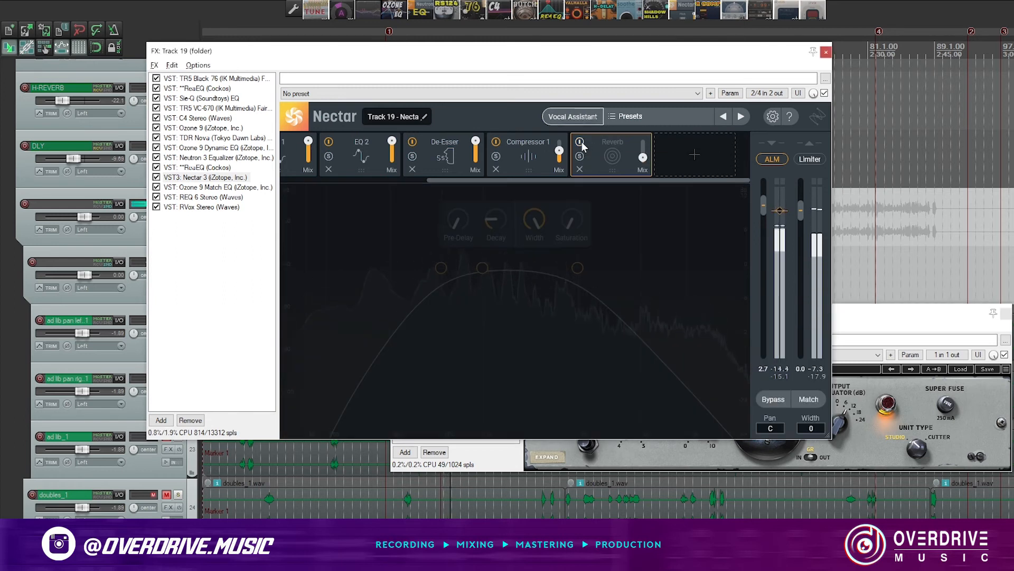
{"action": "left_click", "coordinate": [580, 142]}
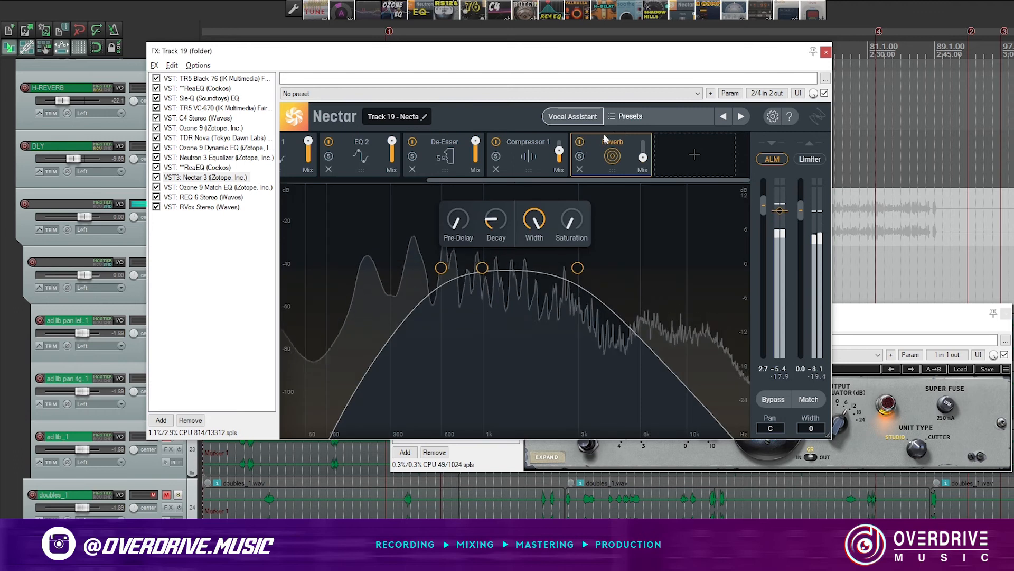
{"action": "left_click", "coordinate": [826, 52]}
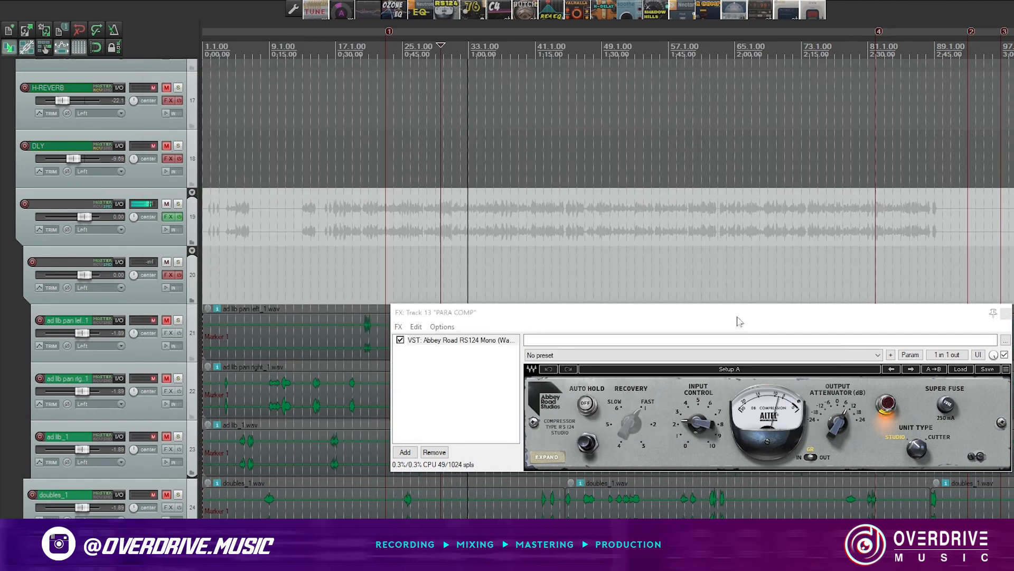
- Move the Abbey Road RS124 window aside and lower the PARA COMP track's volume to -19.3 dB
{"action": "left_click_drag", "start_coordinate": [738, 317], "coordinate": [653, 249]}
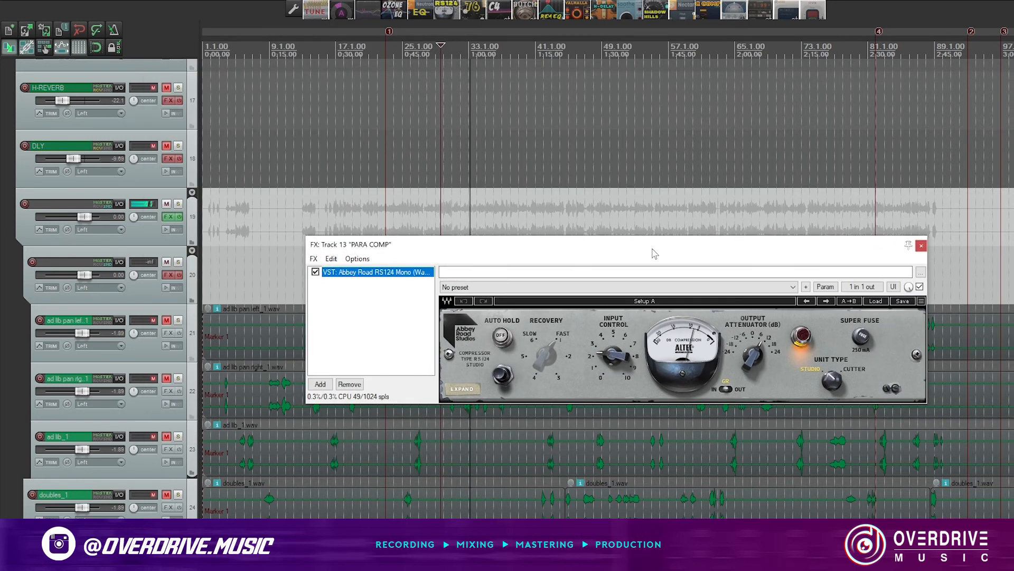
{"action": "left_click", "coordinate": [193, 222]}
{"action": "scroll", "coordinate": [193, 220], "scroll_direction": "up", "scroll_amount": 4}
{"action": "scroll", "coordinate": [193, 221], "scroll_direction": "up", "scroll_amount": 1}
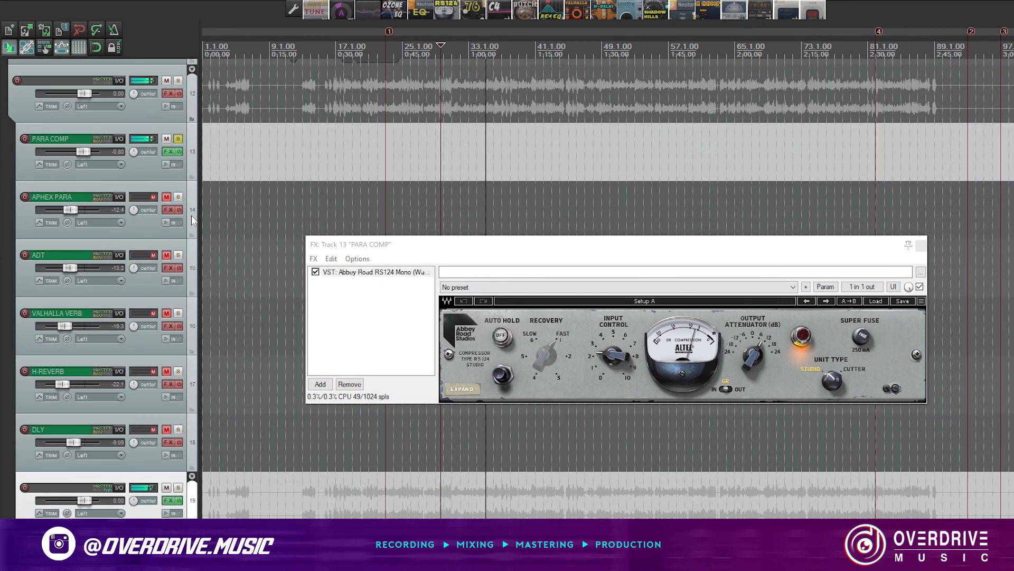
{"action": "left_click_drag", "start_coordinate": [104, 156], "coordinate": [69, 156]}
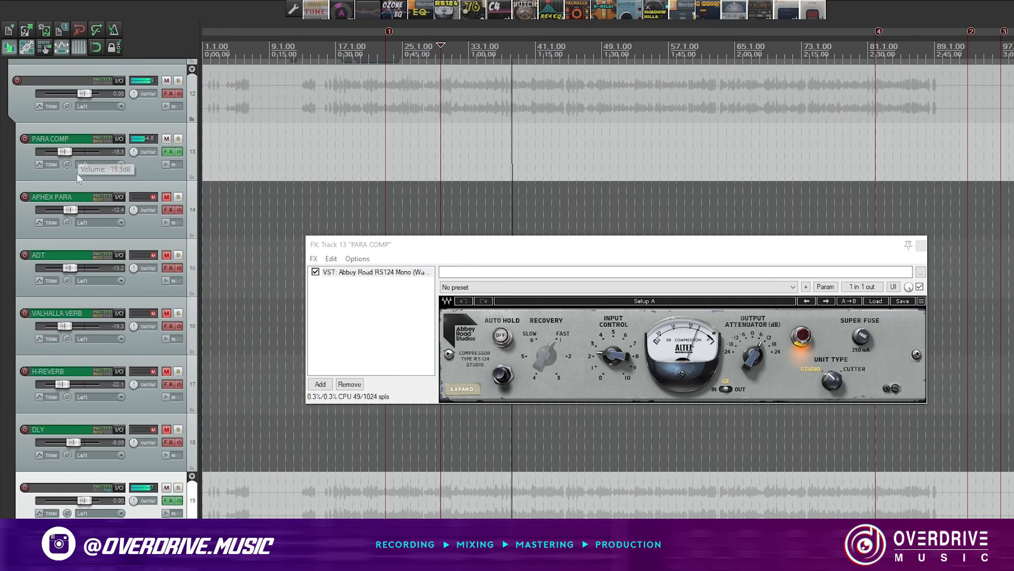
- Replay the vocals with PARA COMP blended in, close its effects window and select the APHEX PARA track
{"action": "key", "text": "space"}
{"action": "left_click", "coordinate": [67, 154]}
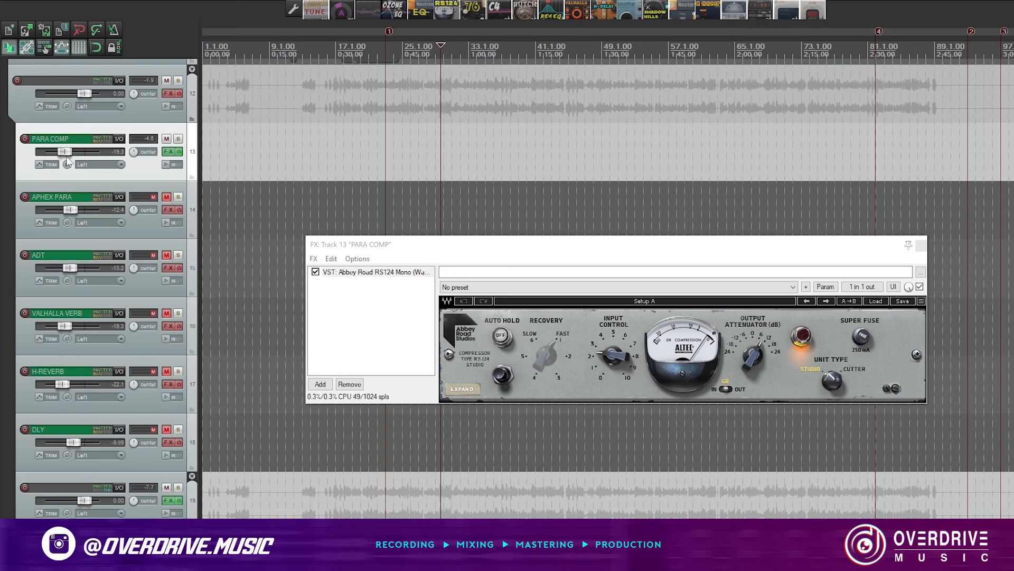
{"action": "key", "text": "space"}
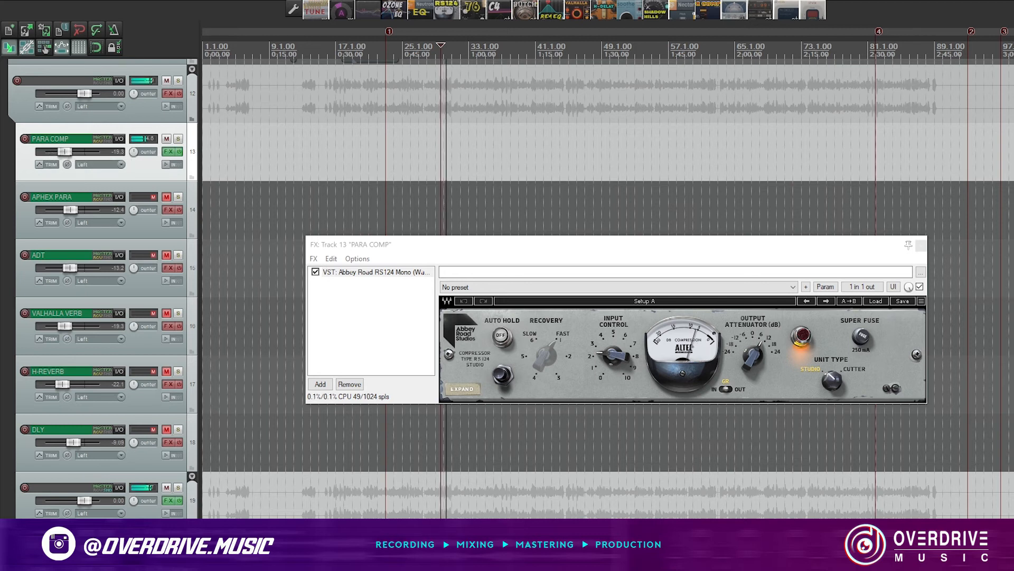
{"action": "key", "text": "Escape"}
{"action": "left_click", "coordinate": [194, 199]}
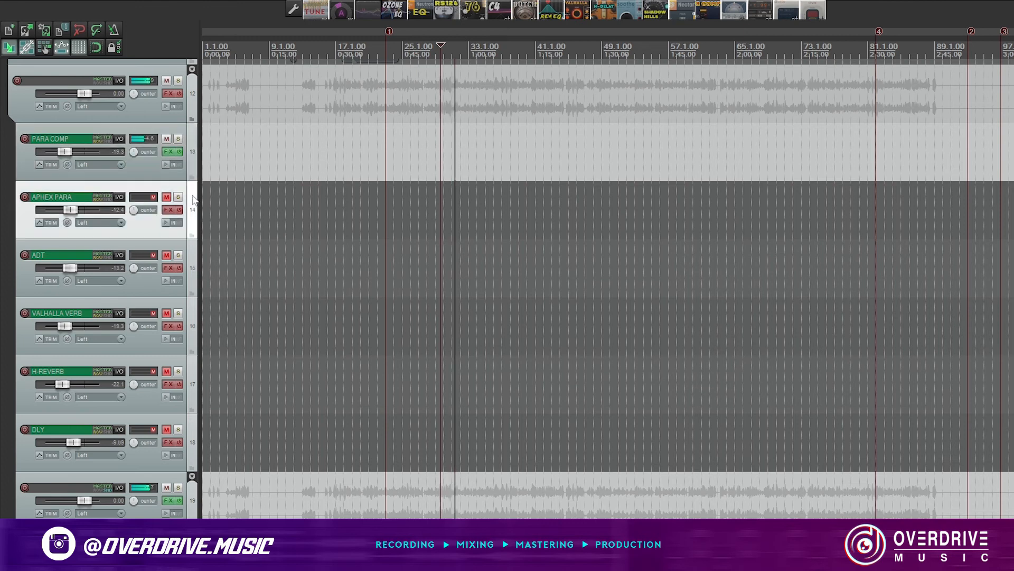
{"action": "key", "text": "space"}
- Reopen the PARA COMP track's effects and examine the Abbey Road RS124 compressor settings
{"action": "left_click", "coordinate": [170, 152]}
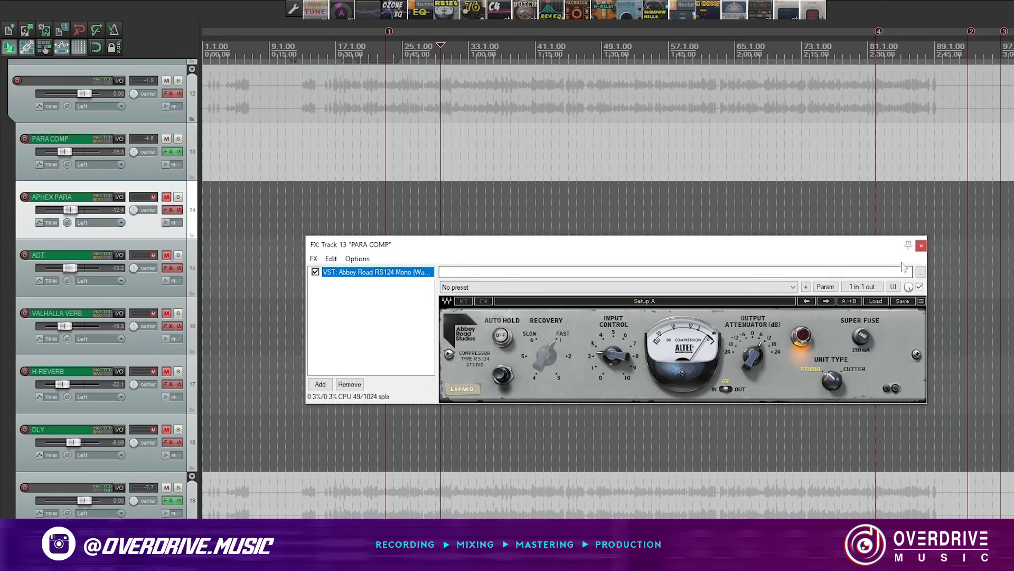
{"action": "left_click", "coordinate": [921, 245]}
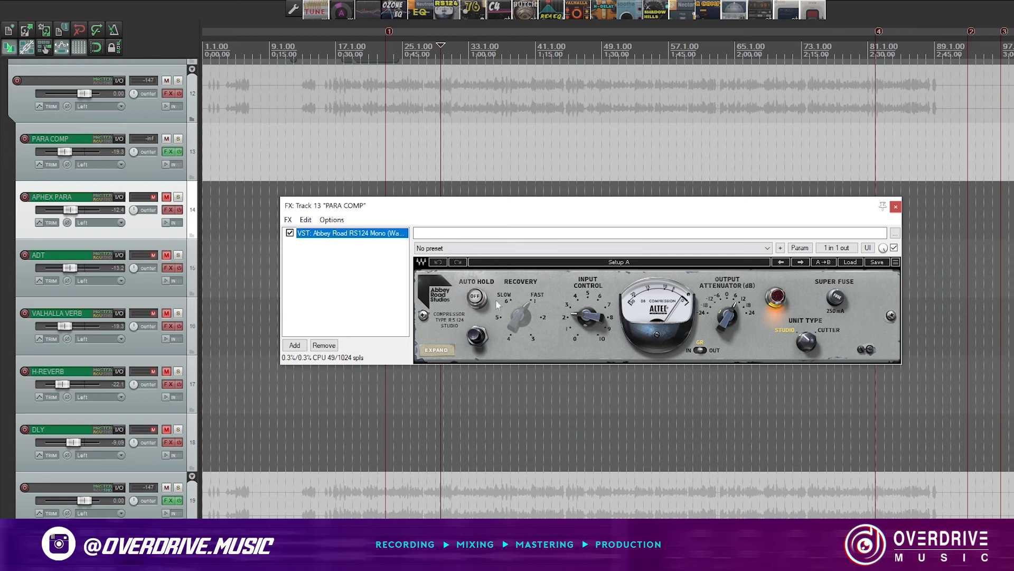
{"action": "left_click_drag", "start_coordinate": [563, 212], "coordinate": [565, 203]}
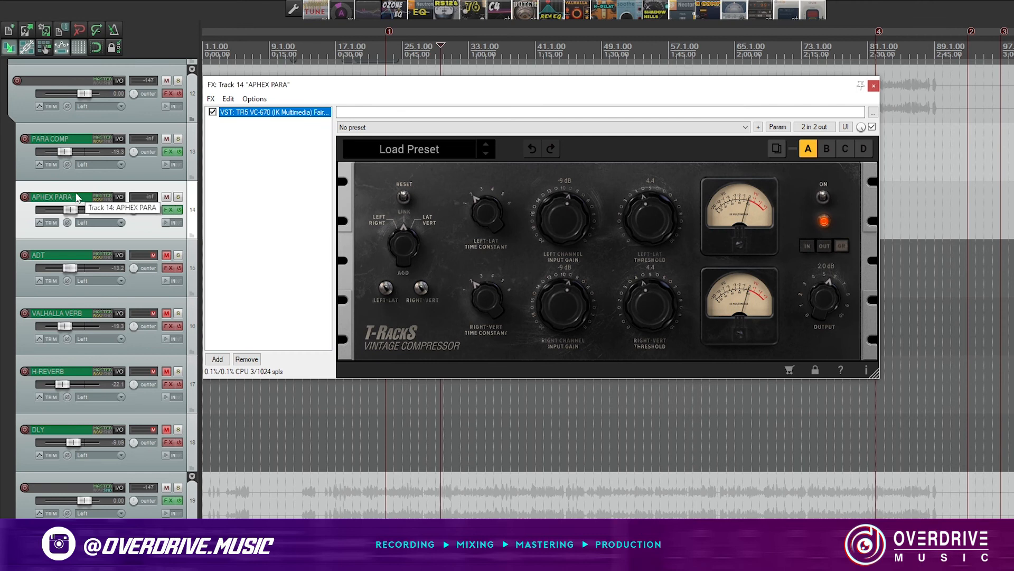
- Add Aphex Vintage Exciter Stereo to the APHEX PARA track's effects and remove it again
{"action": "double_click", "coordinate": [318, 191]}
{"action": "type", "text": "aphex"}
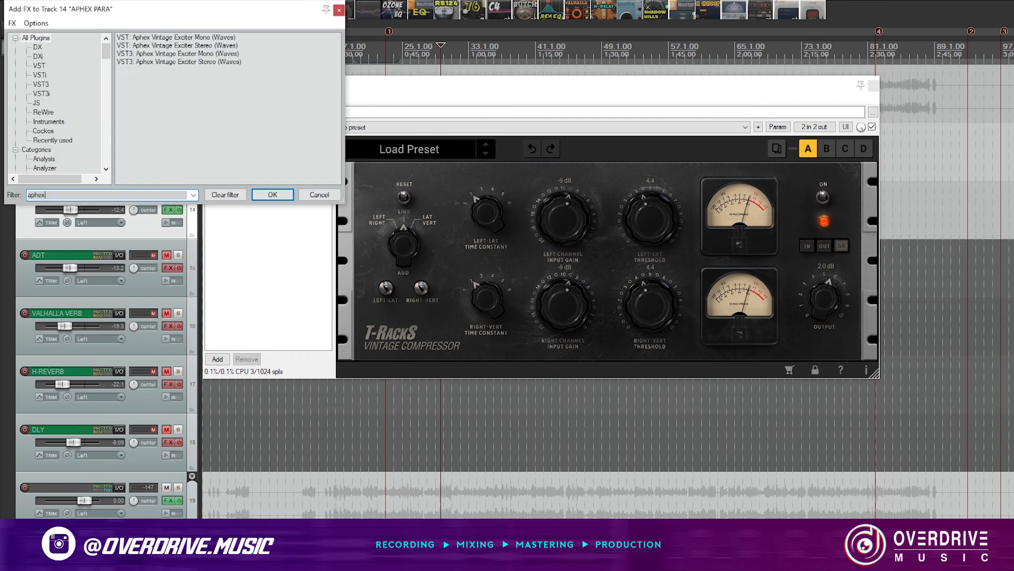
{"action": "double_click", "coordinate": [227, 45]}
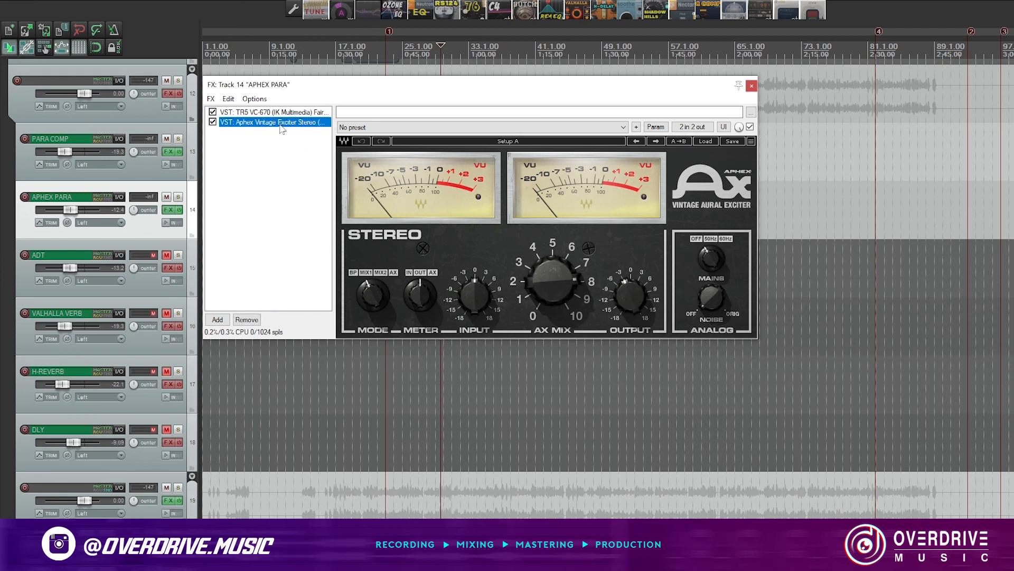
{"action": "key", "text": "Delete"}
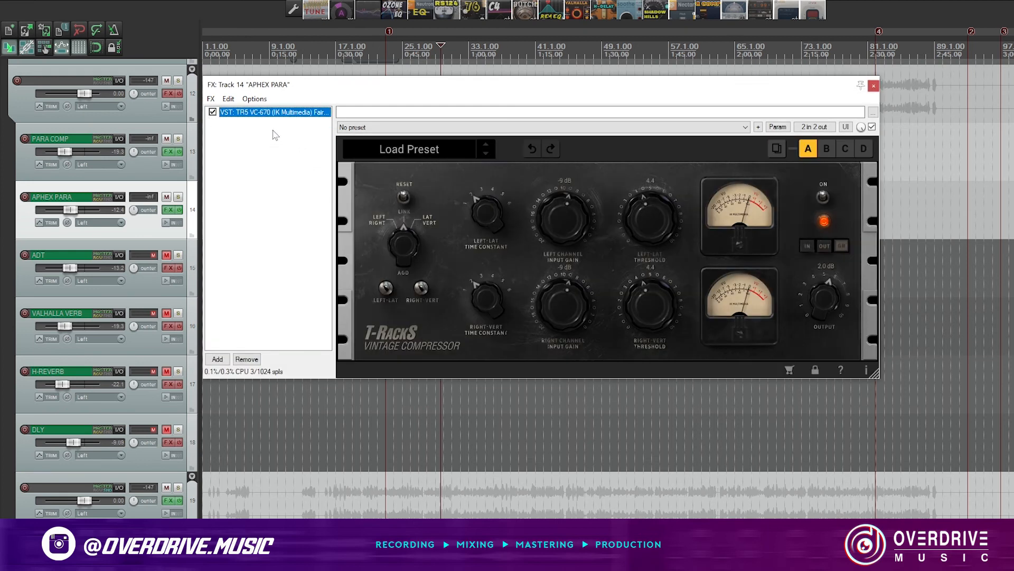
- Audition the APHEX PARA track soloed, add PARA COMP to the solo, and clear the solos
{"action": "left_click", "coordinate": [178, 197]}
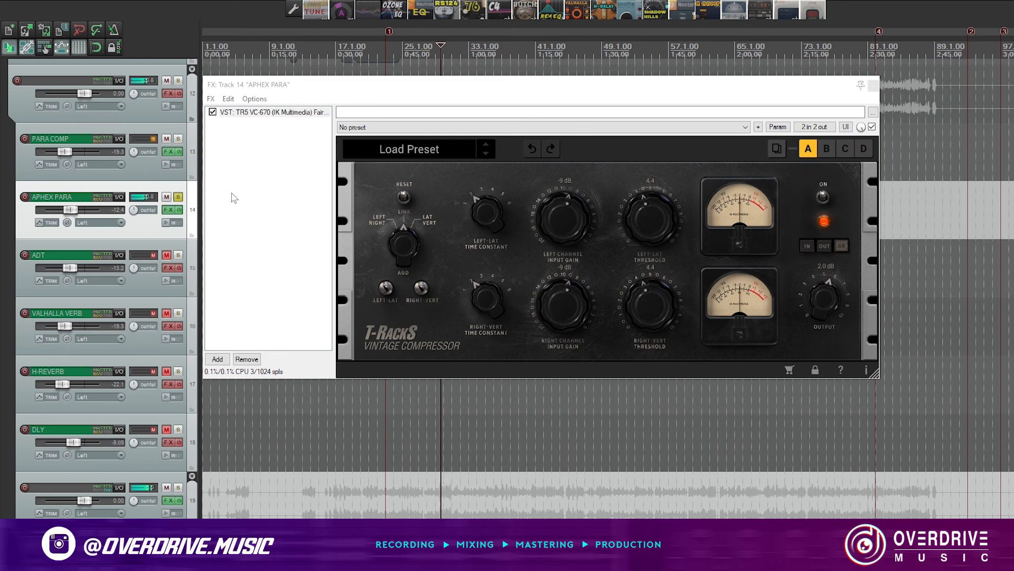
{"action": "left_click", "coordinate": [178, 138]}
{"action": "left_click", "coordinate": [179, 196], "text": "ctrl"}
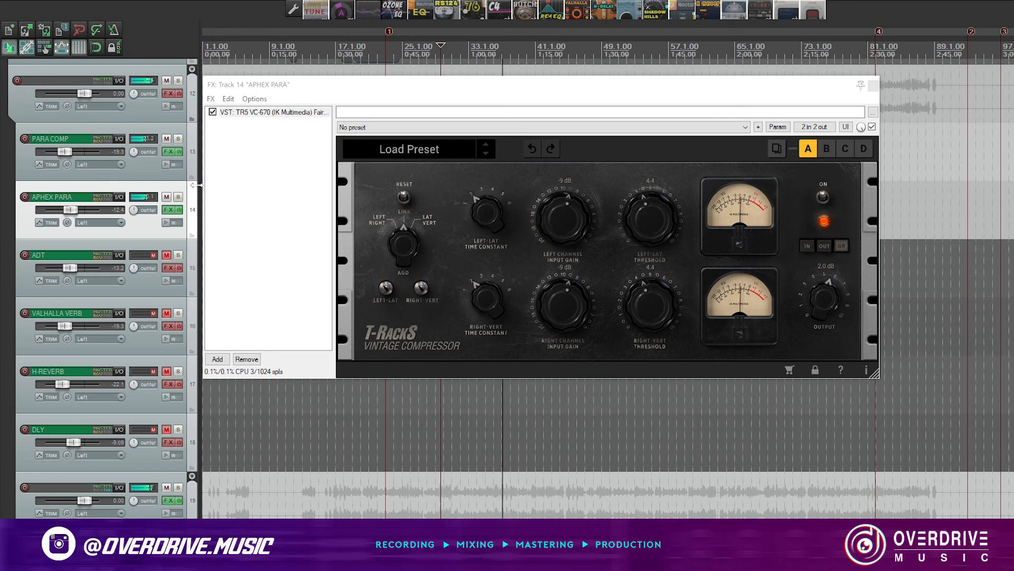
- Select PARA COMP together with APHEX PARA and compare the playing vocals with both tracks muted and unmuted
{"action": "left_click", "coordinate": [192, 148], "text": "ctrl"}
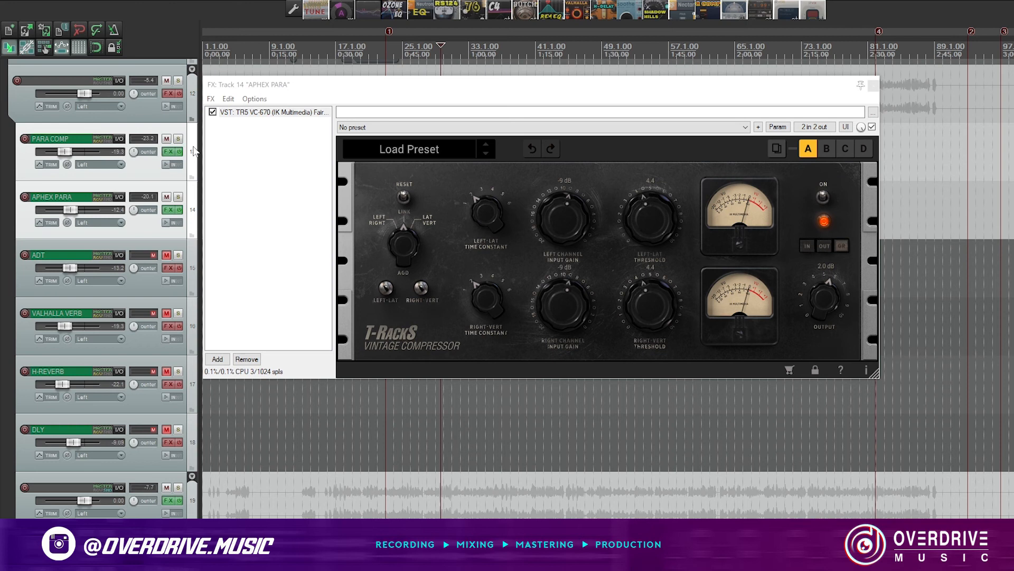
{"action": "left_click", "coordinate": [167, 139]}
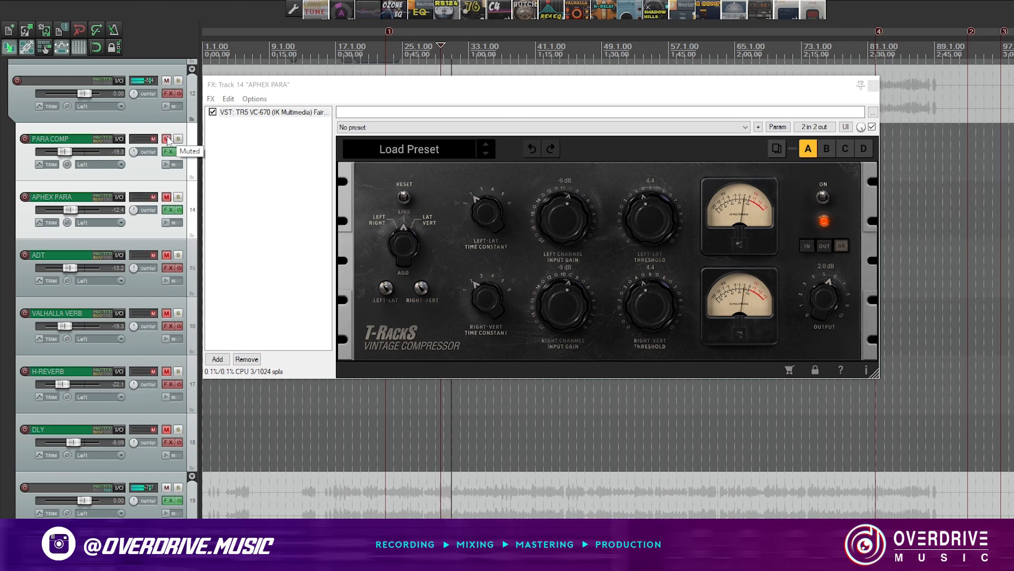
{"action": "left_click", "coordinate": [167, 139]}
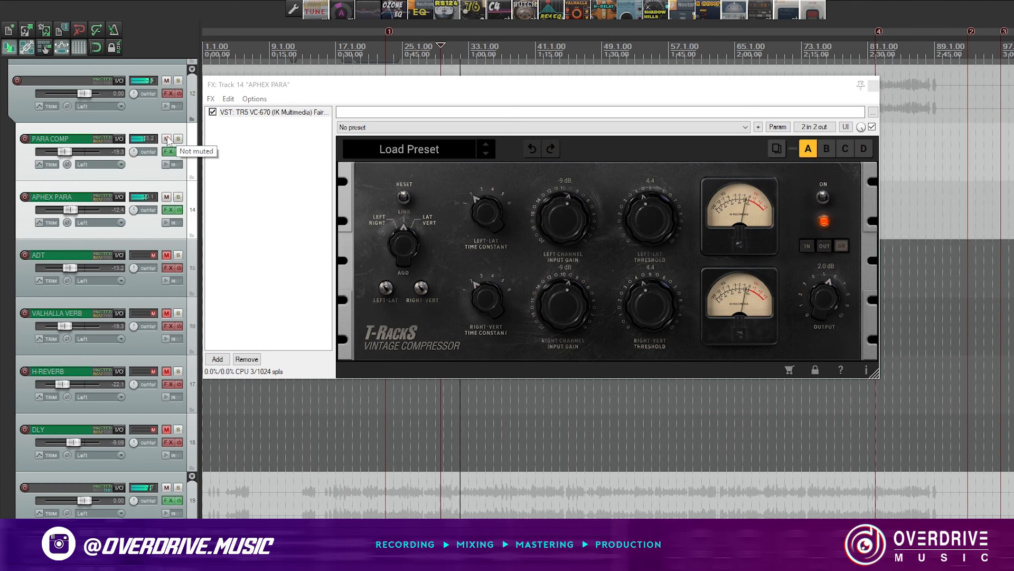
{"action": "left_click", "coordinate": [167, 139]}
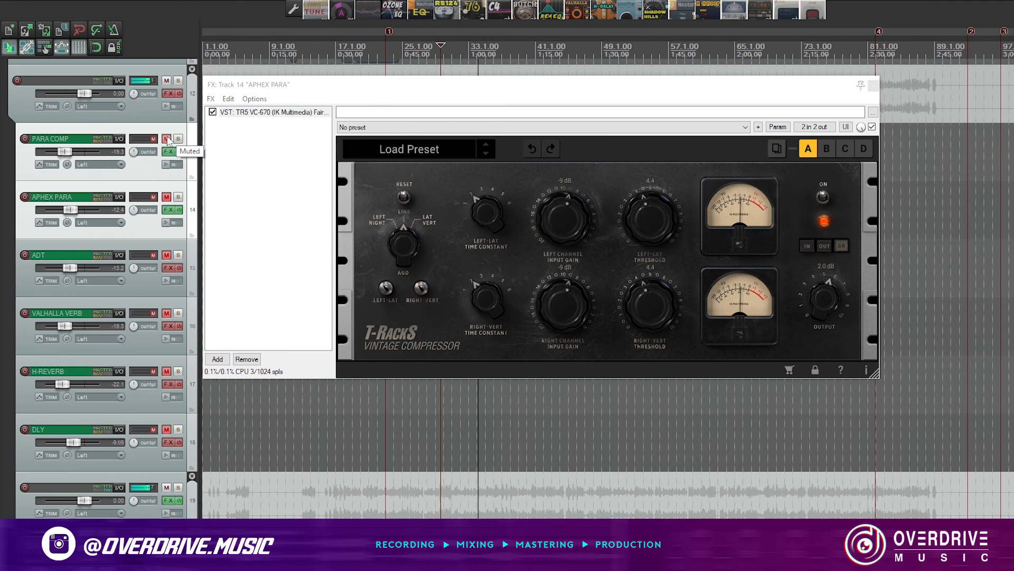
{"action": "left_click", "coordinate": [167, 139]}
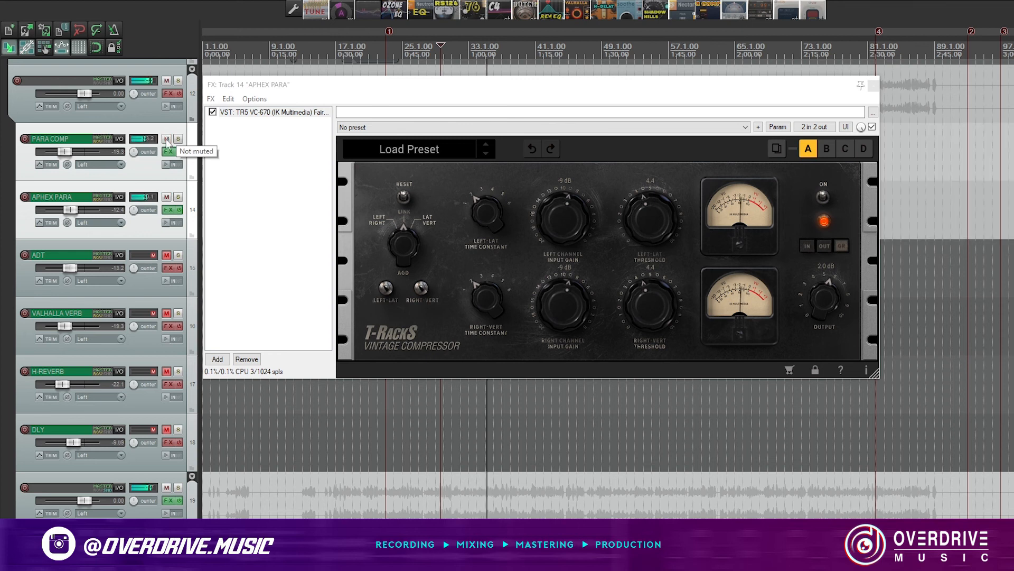
- Audition the ADT track soloed with its volume raised, and undo the volume change
{"action": "left_click", "coordinate": [194, 212]}
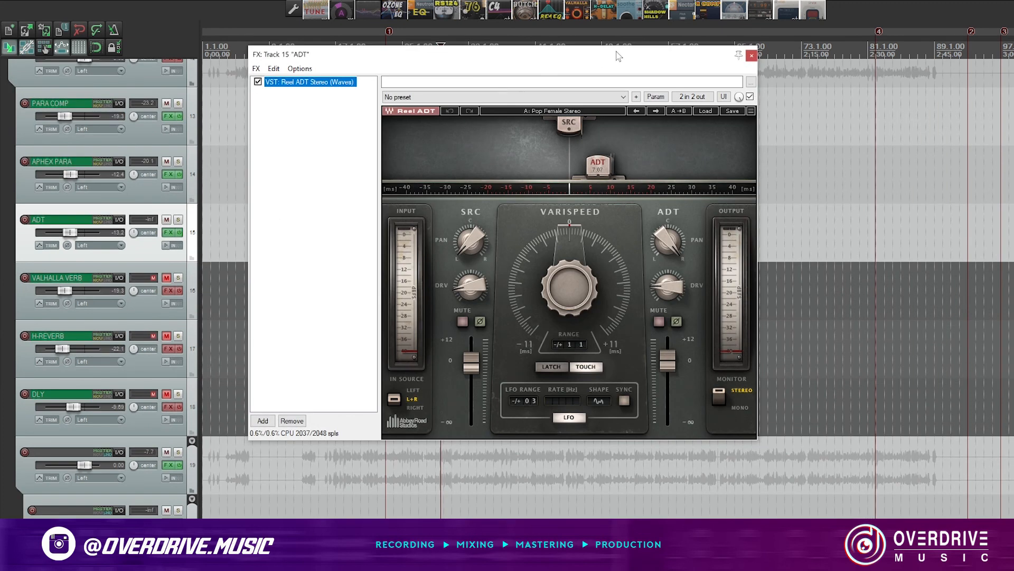
{"action": "left_click", "coordinate": [180, 220]}
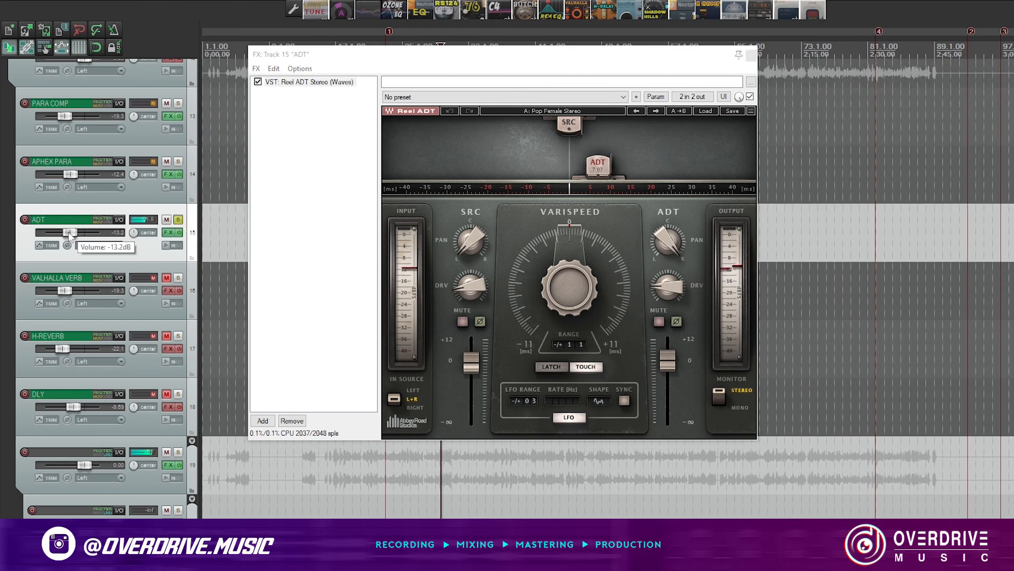
{"action": "left_click_drag", "start_coordinate": [70, 236], "coordinate": [86, 236]}
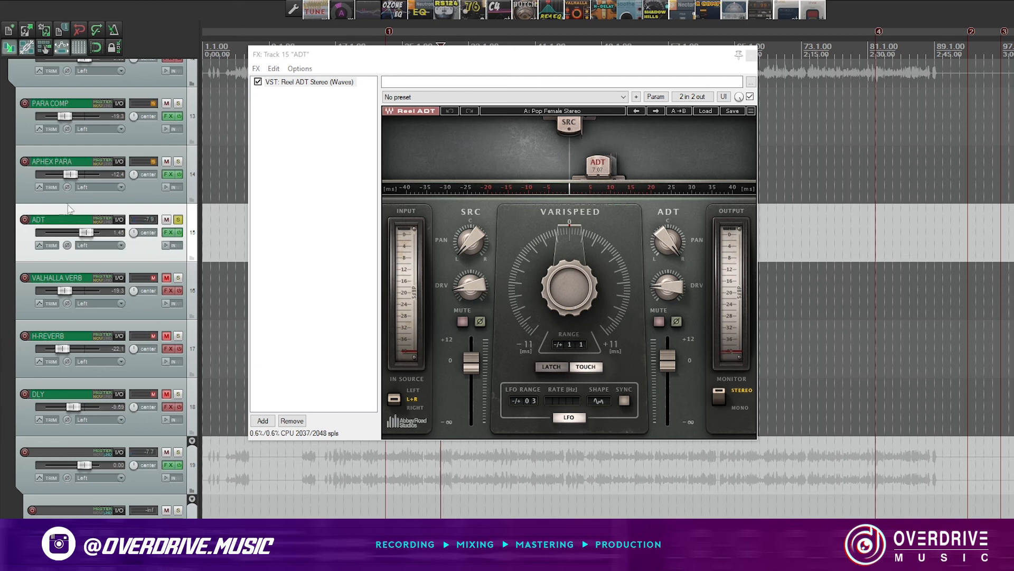
{"action": "key", "text": "ctrl+z"}
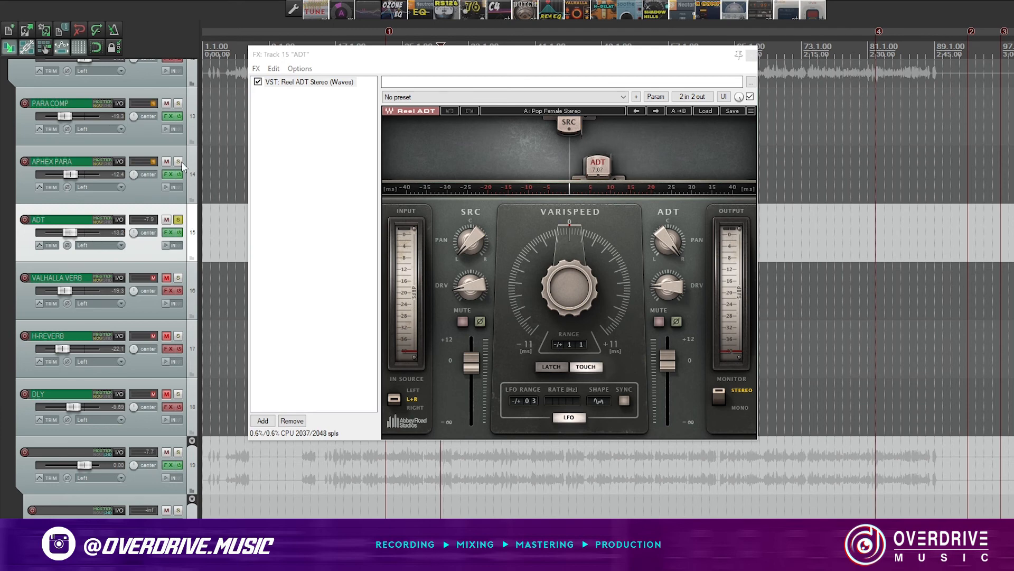
- Play ADT soloed together with PARA COMP, APHEX PARA, Main1, Main1_1 and Main1_3
{"action": "left_click_drag", "start_coordinate": [180, 162], "coordinate": [178, 103]}
{"action": "scroll", "coordinate": [210, 447], "scroll_direction": "down", "scroll_amount": 8}
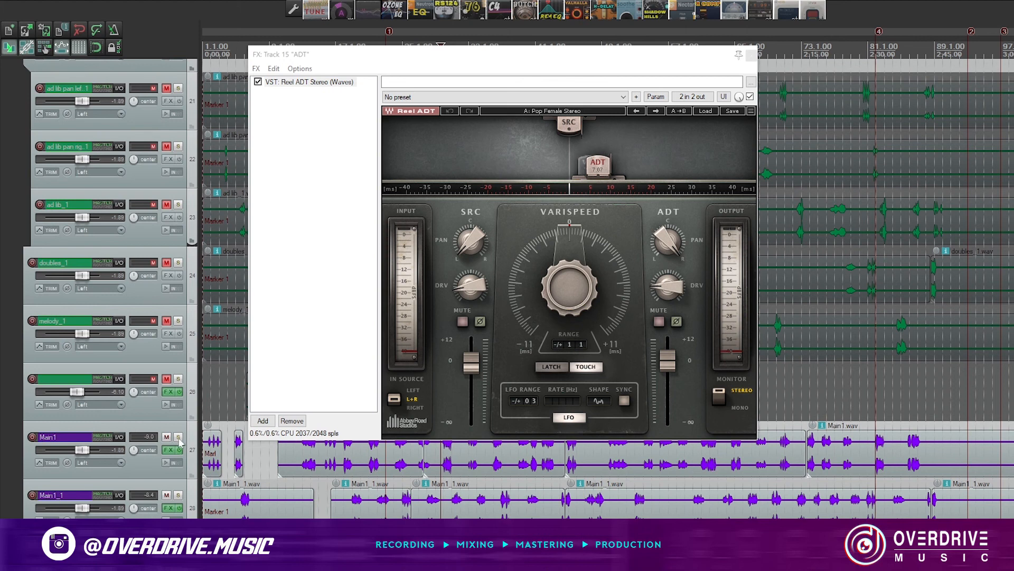
{"action": "left_click_drag", "start_coordinate": [179, 438], "coordinate": [178, 495]}
{"action": "scroll", "coordinate": [185, 455], "scroll_direction": "down", "scroll_amount": 2}
{"action": "left_click", "coordinate": [179, 458]}
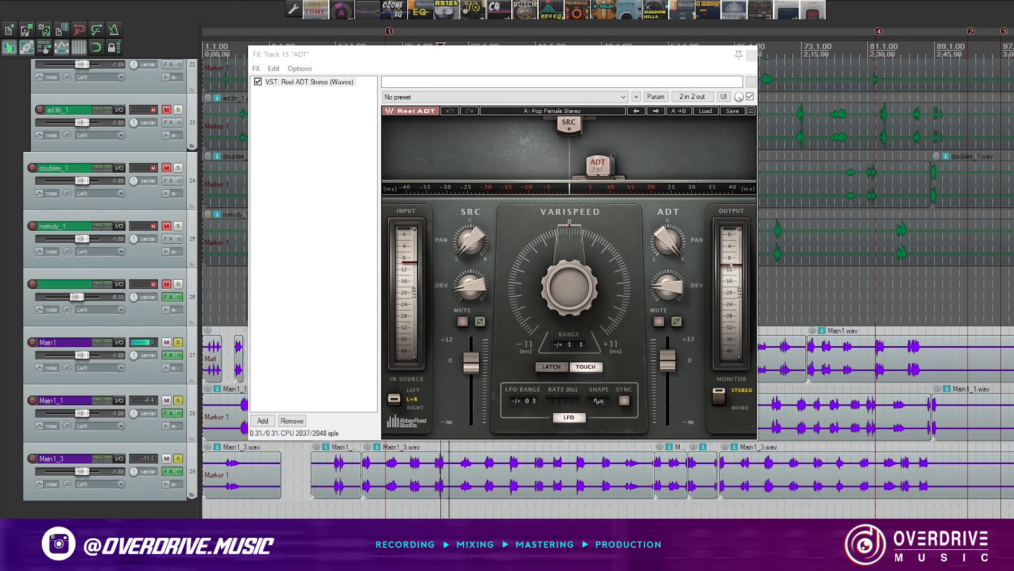
{"action": "scroll", "coordinate": [106, 288], "scroll_direction": "up", "scroll_amount": 10}
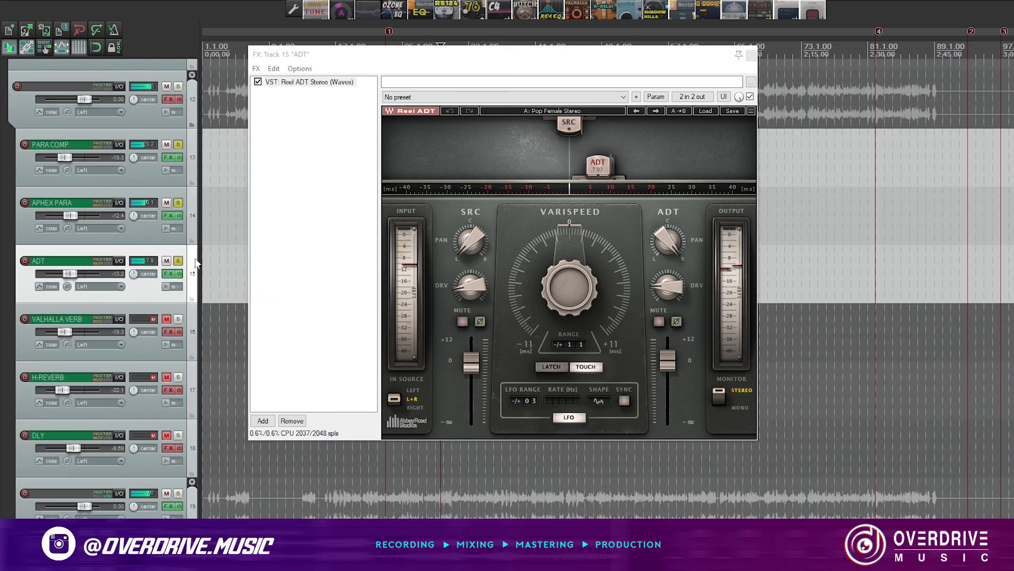
- Audition the soloed vocals with ADT's volume raised, undo that volume change and clear all solos
{"action": "double_click", "coordinate": [87, 278]}
{"action": "left_click_drag", "start_coordinate": [87, 278], "coordinate": [87, 278]}
{"action": "key", "text": "ctrl+z"}
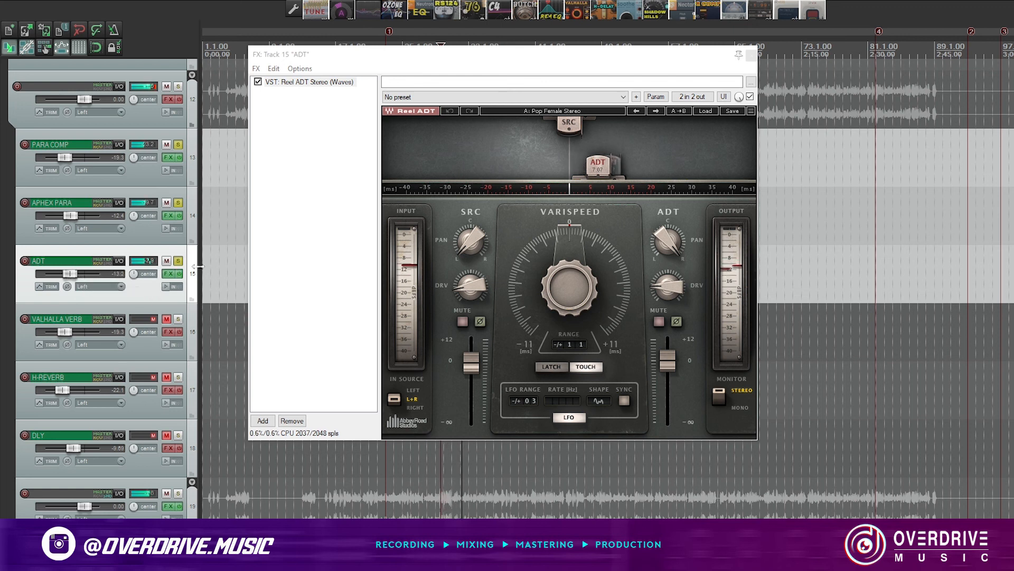
{"action": "left_click", "coordinate": [178, 261]}
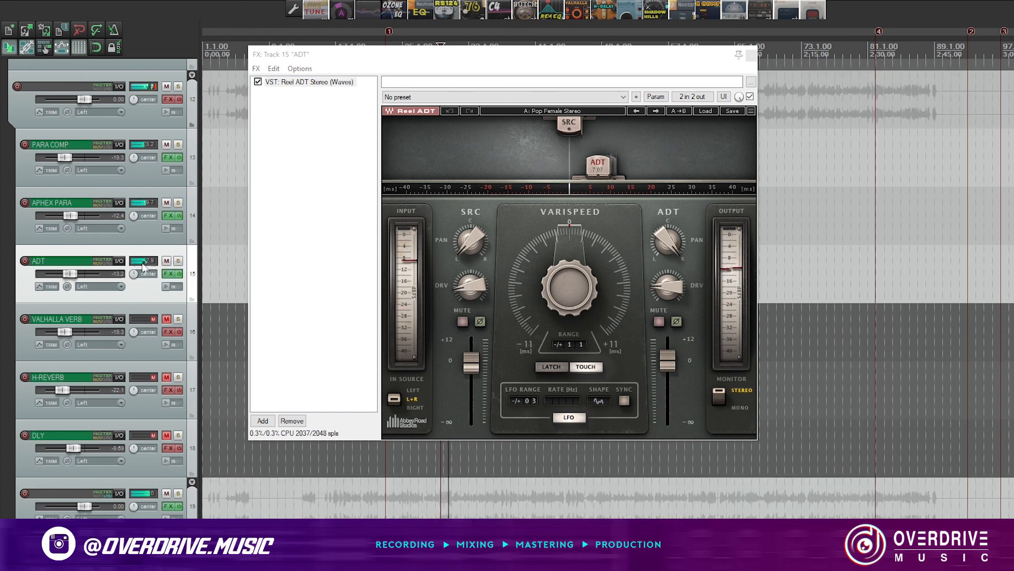
- Audition the full vocals with the ADT track's volume raised and returned to -13.2 dB
{"action": "double_click", "coordinate": [87, 278]}
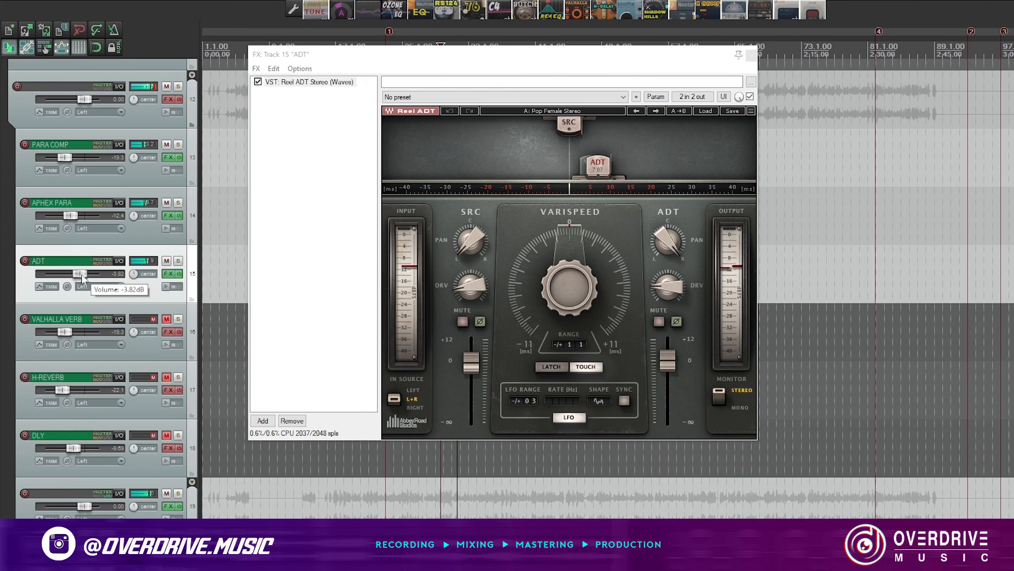
{"action": "mouse_move", "coordinate": [87, 280]}
{"action": "left_mouse_down"}
{"action": "mouse_move", "coordinate": [64, 284]}
{"action": "mouse_move", "coordinate": [73, 283]}
{"action": "left_mouse_up"}
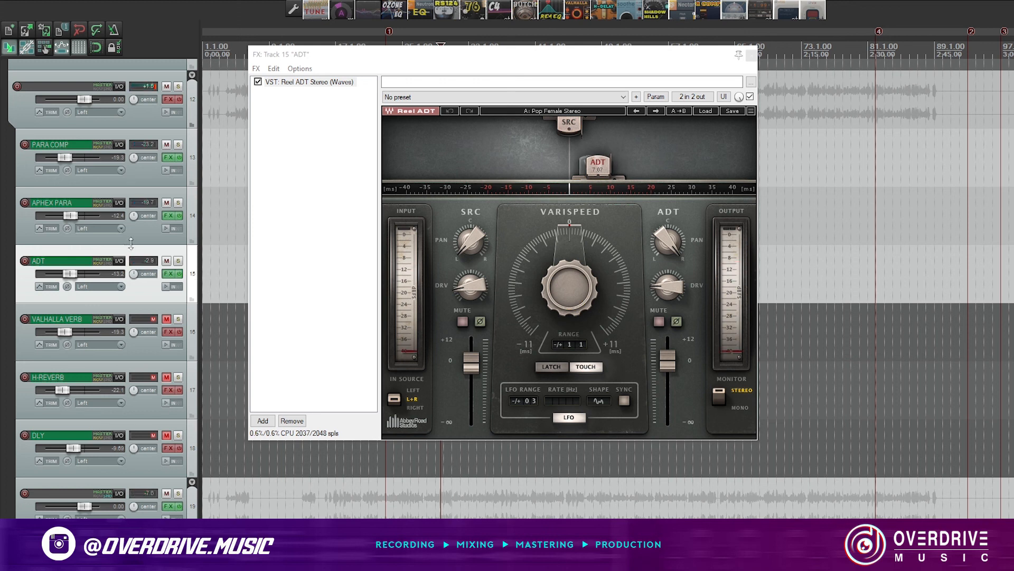
- Play the vocals and solo the VALHALLA VERB track to audition its ValhallaVintageVerb reverb
{"action": "key", "text": "space"}
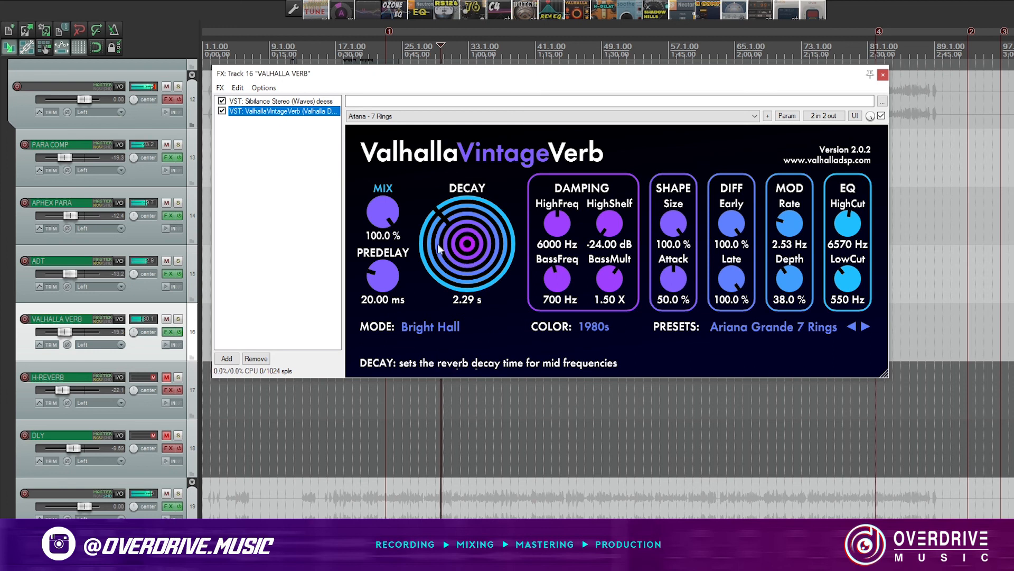
{"action": "left_click", "coordinate": [178, 320]}
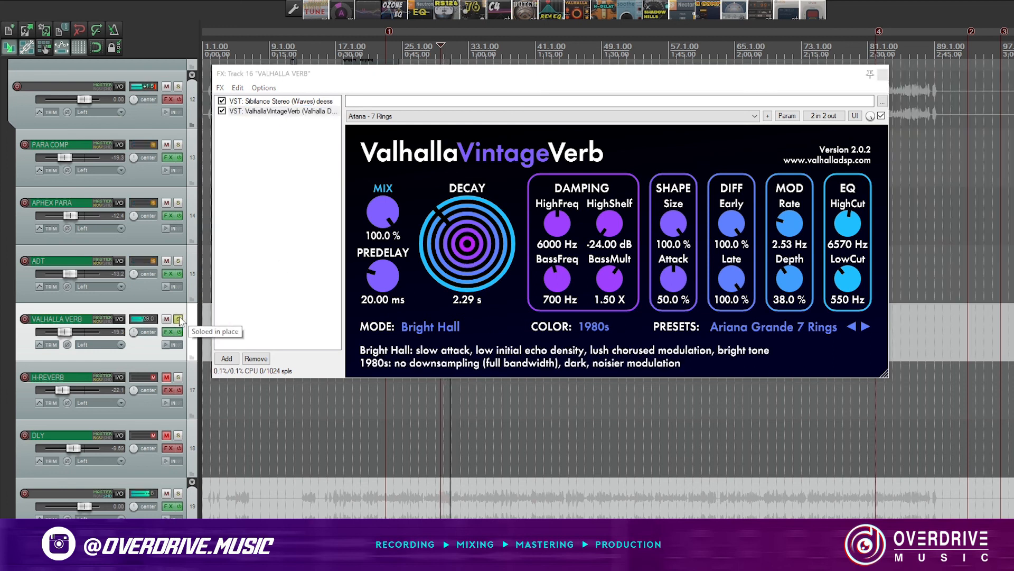
- Raise the soloed VALHALLA VERB track's volume and audition what its Sibilance de-esser removes through Monitor, then switch Monitor off
{"action": "left_click_drag", "start_coordinate": [69, 332], "coordinate": [75, 336]}
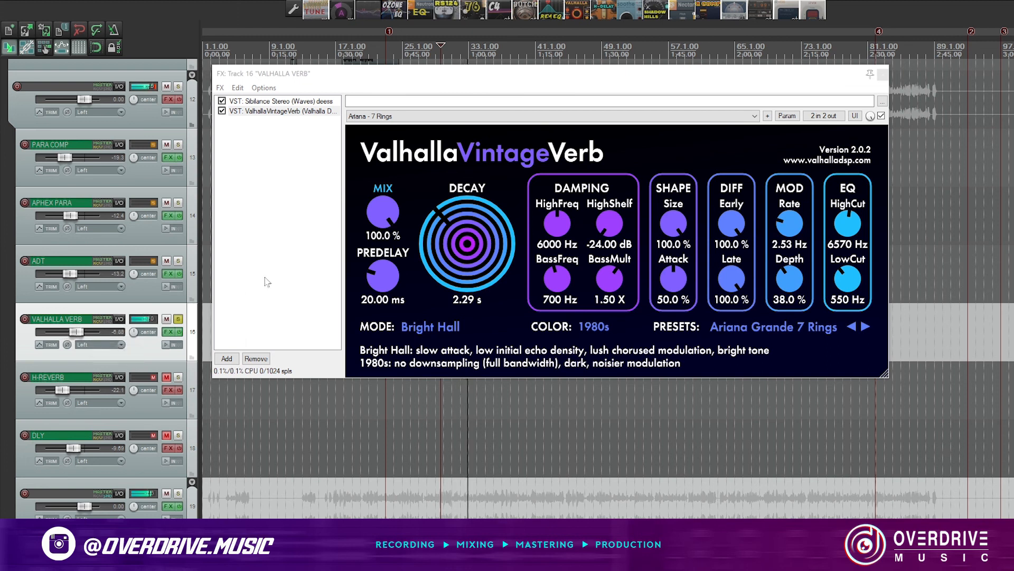
{"action": "mouse_move", "coordinate": [391, 224]}
{"action": "left_click", "coordinate": [305, 101]}
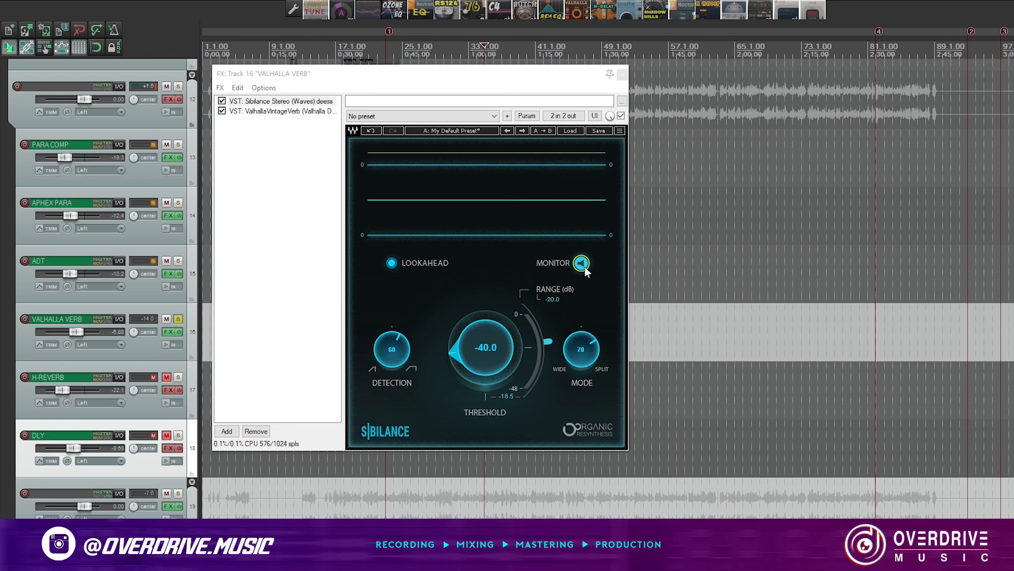
{"action": "key", "text": "space"}
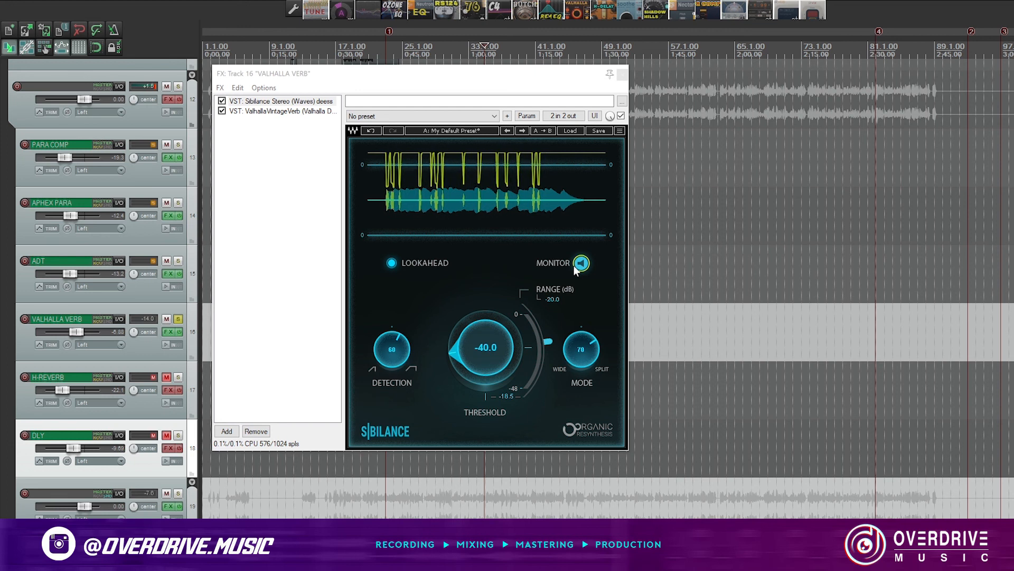
{"action": "left_click", "coordinate": [575, 266]}
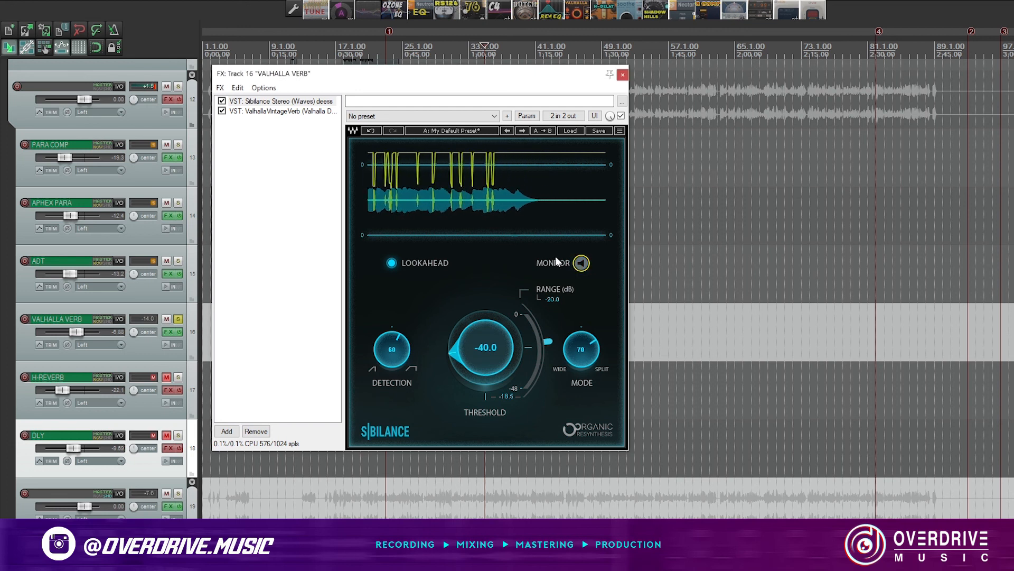
- Compare the soloed ValhallaVintageVerb reverb with the Sibilance de-esser bypassed and enabled, and review both plugins
{"action": "left_click", "coordinate": [281, 112]}
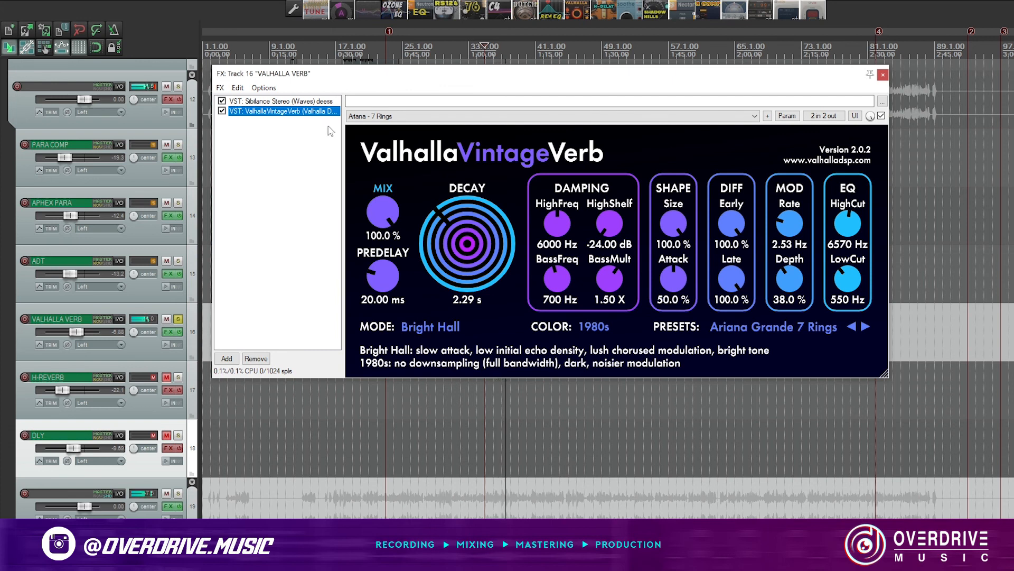
{"action": "left_click", "coordinate": [222, 101]}
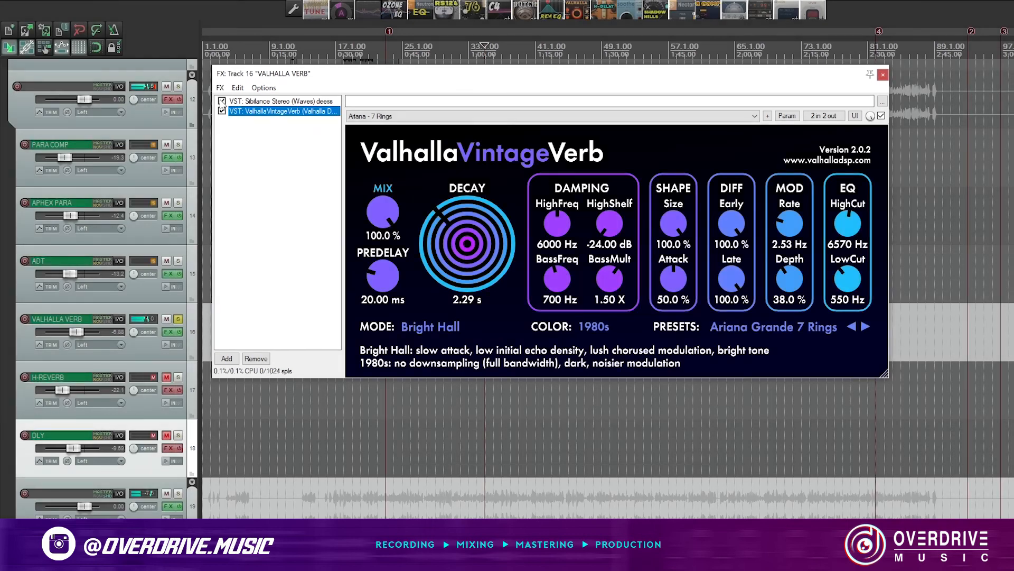
{"action": "left_click", "coordinate": [262, 101]}
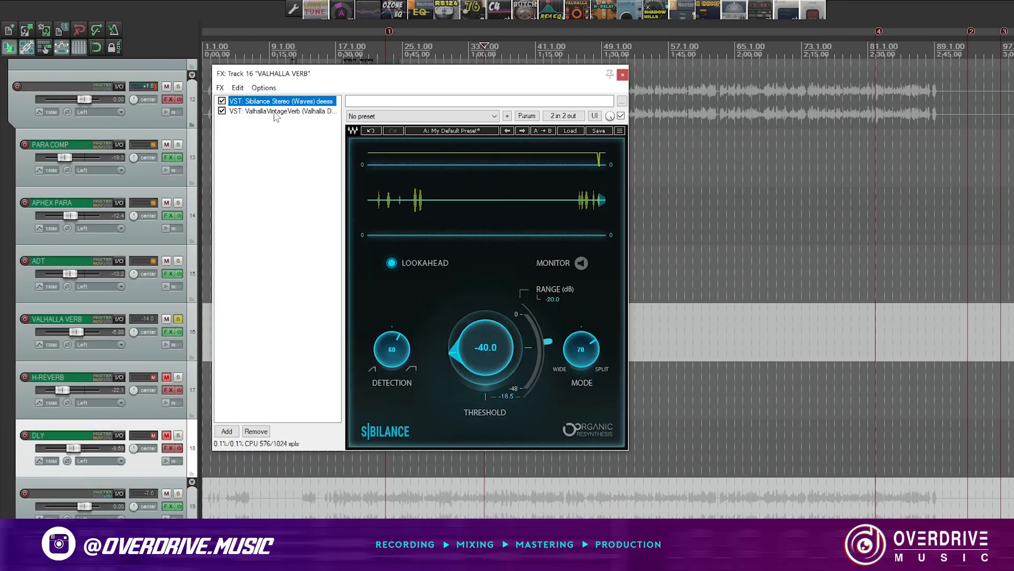
{"action": "left_click", "coordinate": [278, 111]}
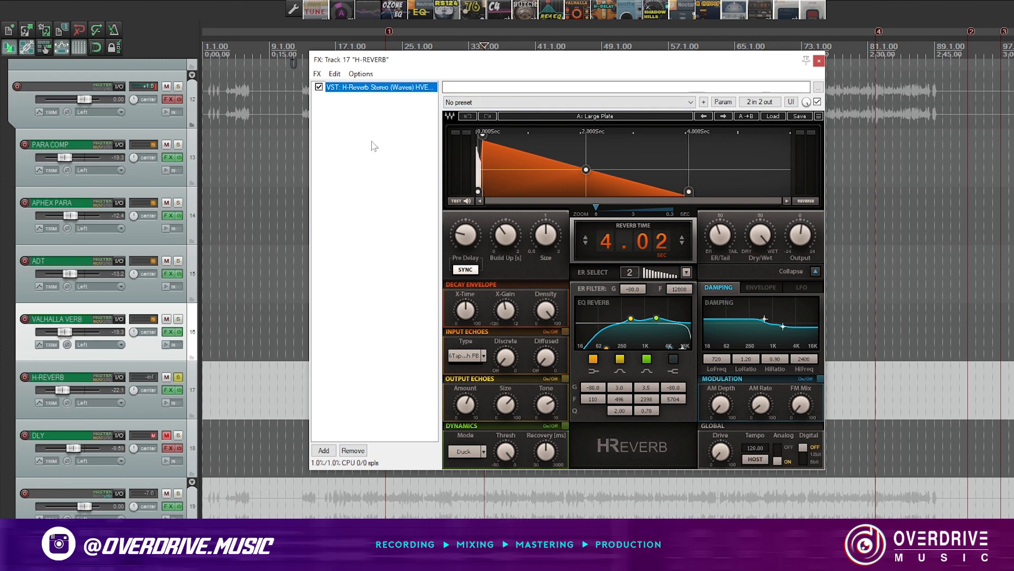
- Clear the H-REVERB track's solo and play it blended with the full vocals
{"action": "left_click", "coordinate": [179, 377]}
{"action": "key", "text": "space"}
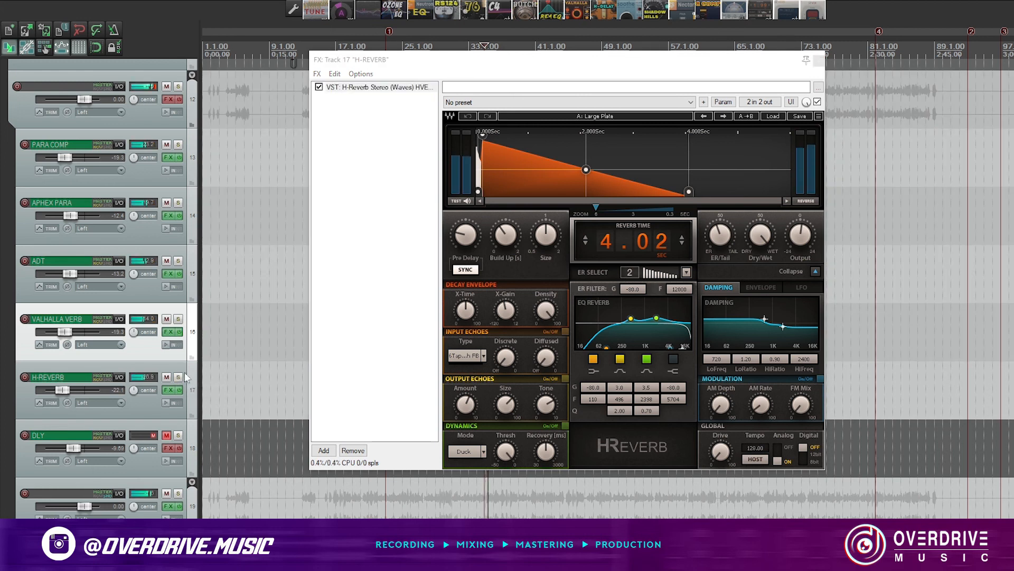
{"action": "scroll", "coordinate": [194, 377], "scroll_direction": "down", "scroll_amount": 1}
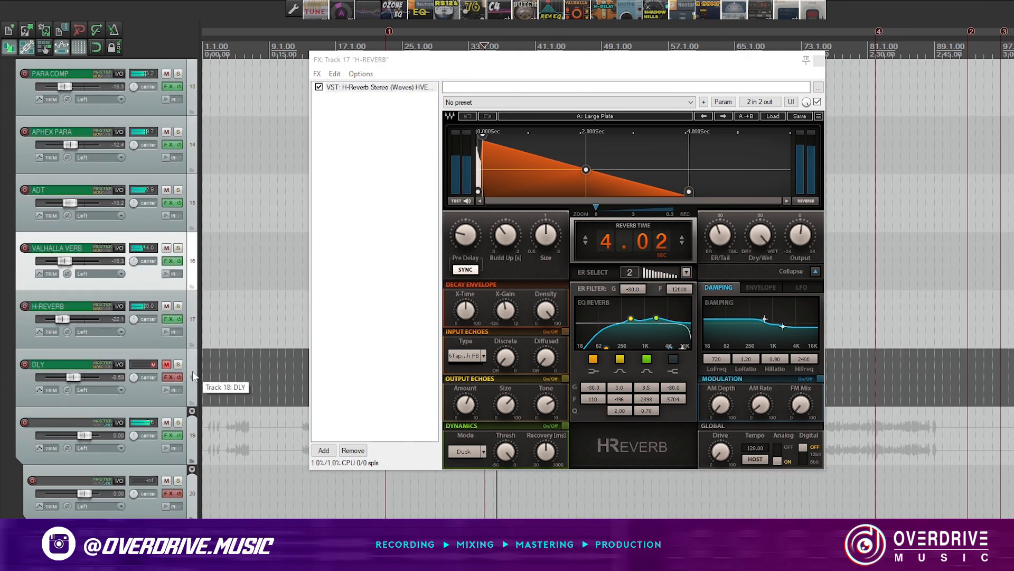